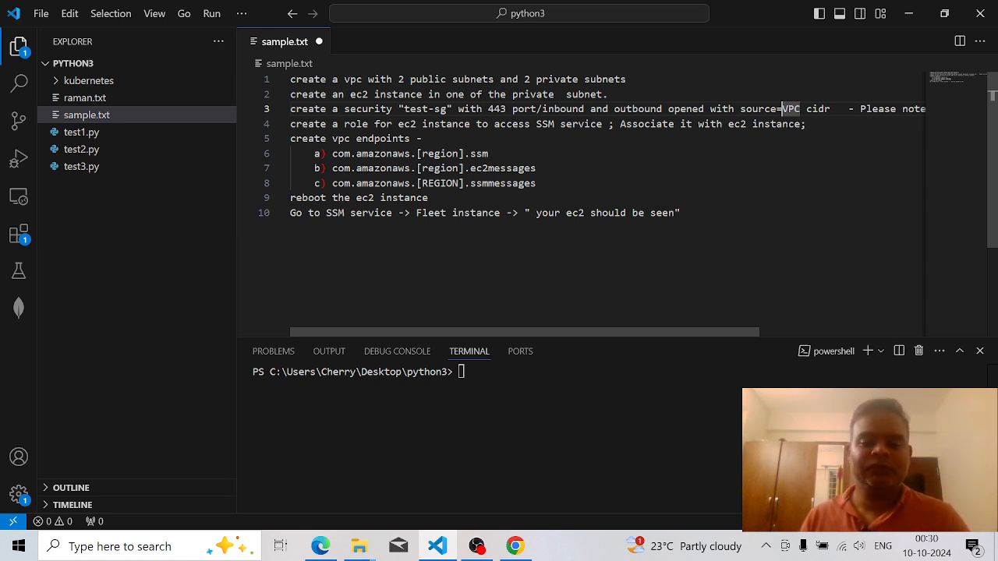
Switch to the AWS console in Chrome and start creating a VPC with the VPC and more option.
left_click(519, 546)
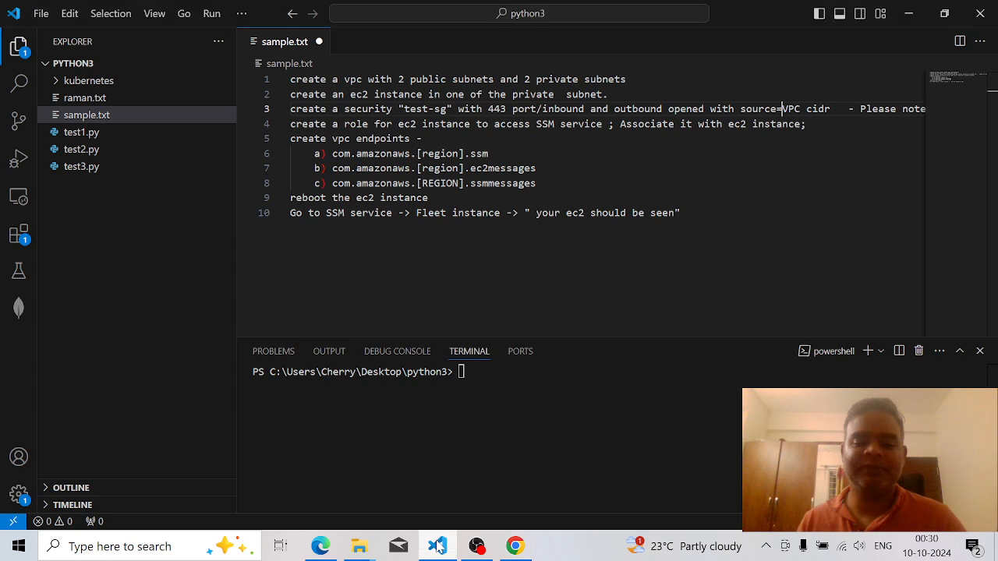
left_click(437, 546)
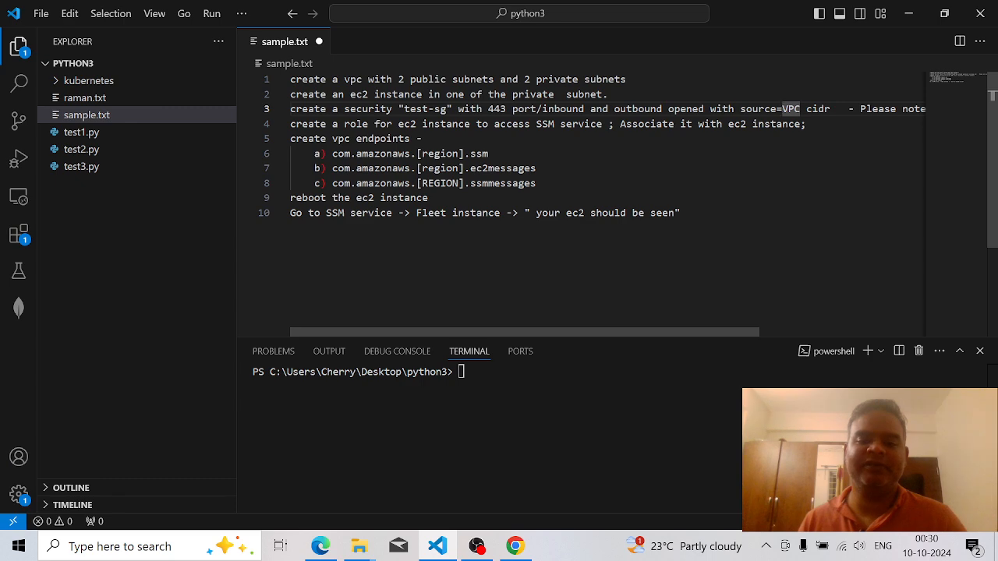
key("alt+Tab")
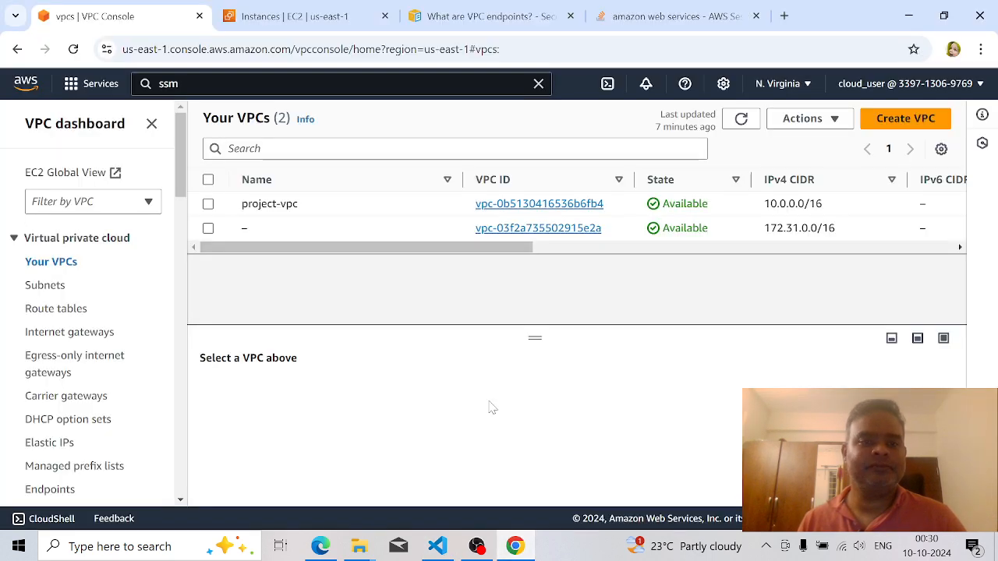
left_click(904, 119)
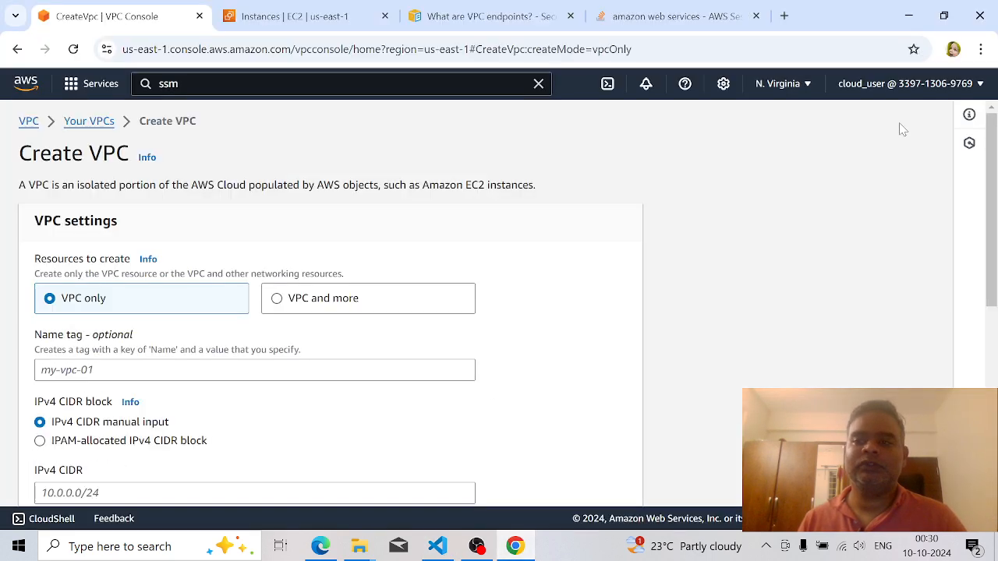
left_click(300, 307)
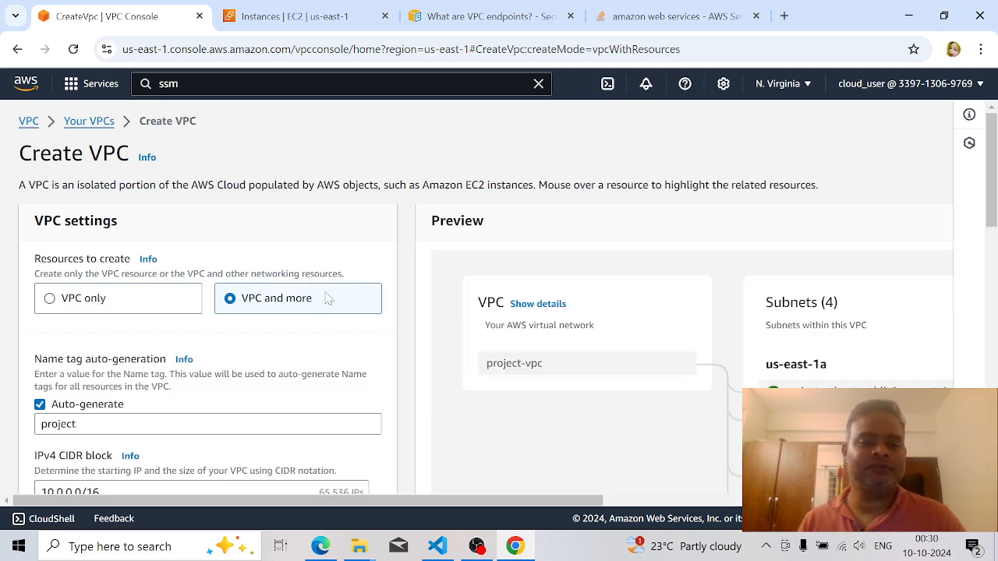
Clear the default name in the VPC's name tag auto-generation setting.
scroll(328, 299, "down", 2)
left_click(78, 268)
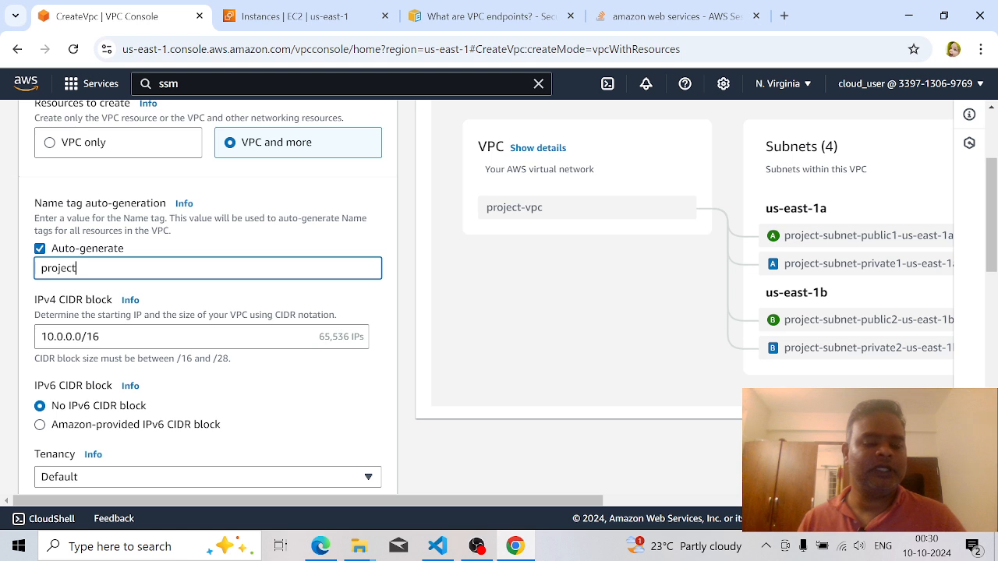
key("BackSpace")
key("BackSpace")
key("BackSpace")
key("BackSpace")
key("BackSpace")
key("BackSpace")
key("BackSpace")
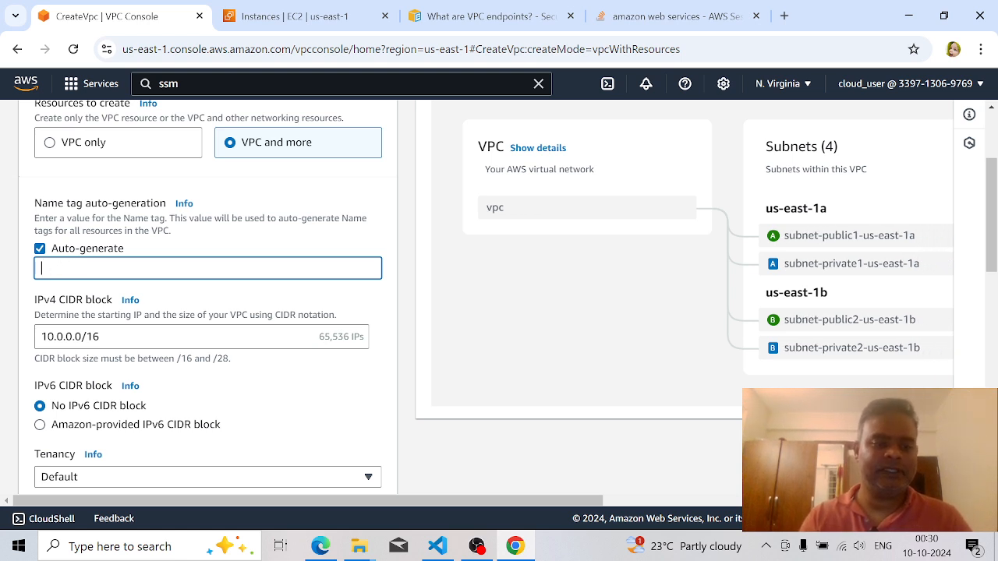
type("raman-proje")
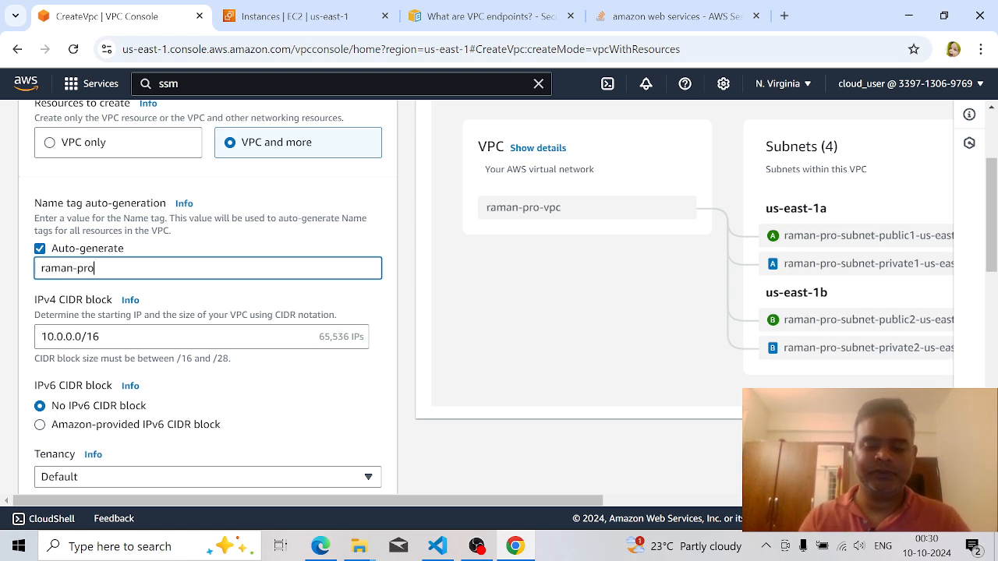
key("BackSpace")
key("BackSpace")
key("BackSpace")
key("BackSpace")
key("BackSpace")
key("BackSpace")
key("BackSpace")
key("BackSpace")
key("BackSpace")
key("BackSpace")
key("BackSpace")
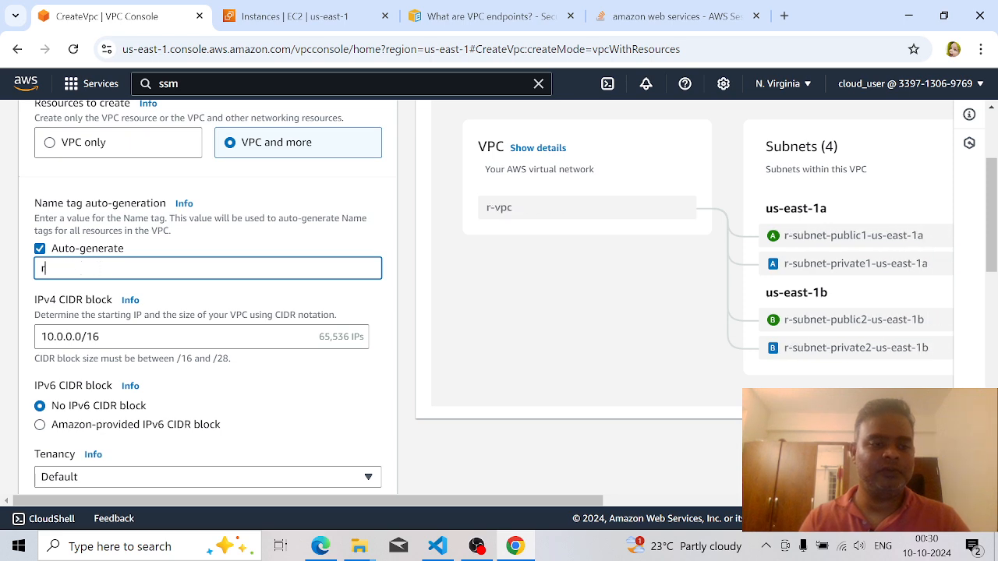
Set the auto-generated name tag for the VPC resources to demo-project.
type("demo-p")
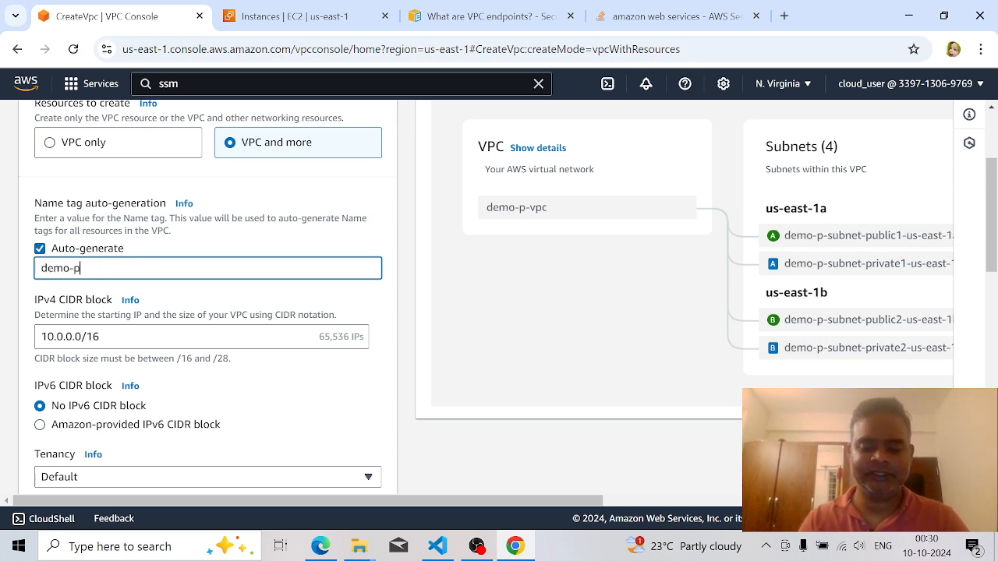
type("roject")
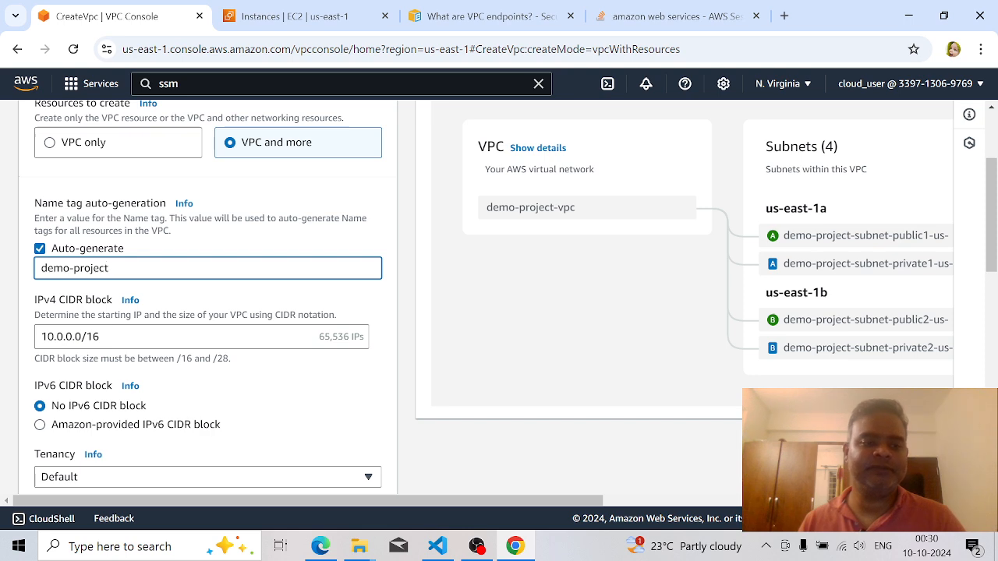
Set the VPC endpoints option to None and create the VPC.
scroll(265, 397, "down", 4)
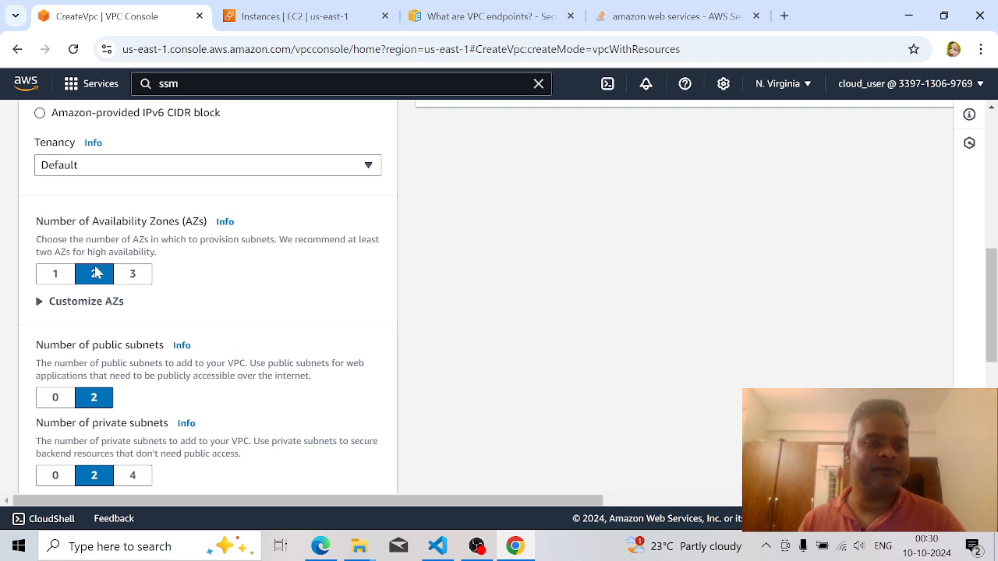
scroll(257, 324, "down", 2)
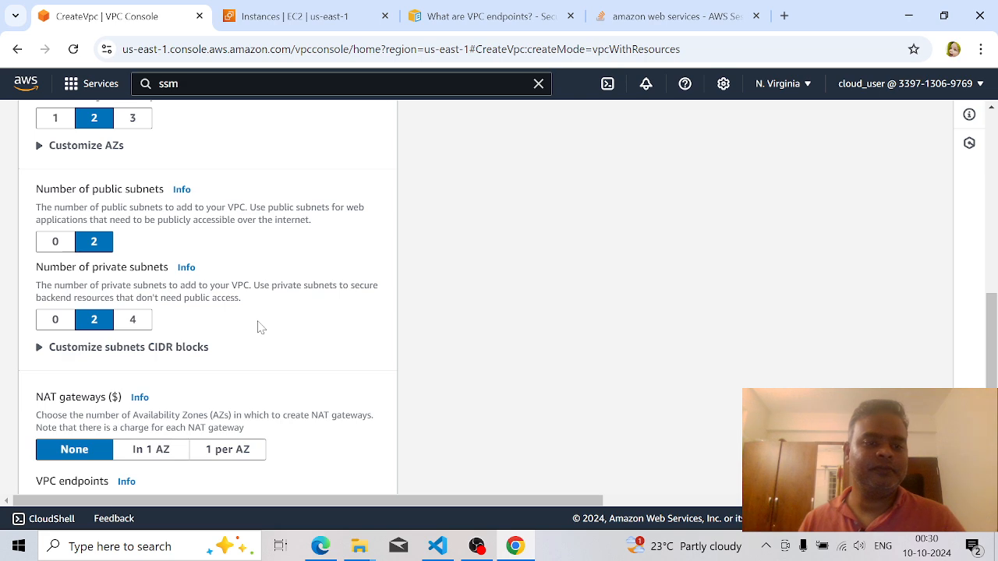
scroll(267, 328, "down", 2)
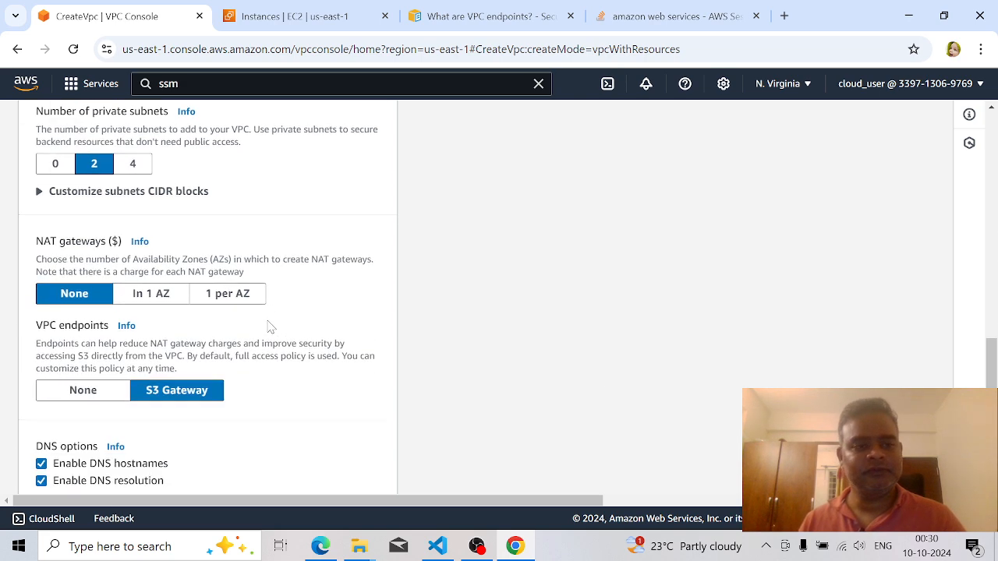
scroll(191, 394, "down", 1)
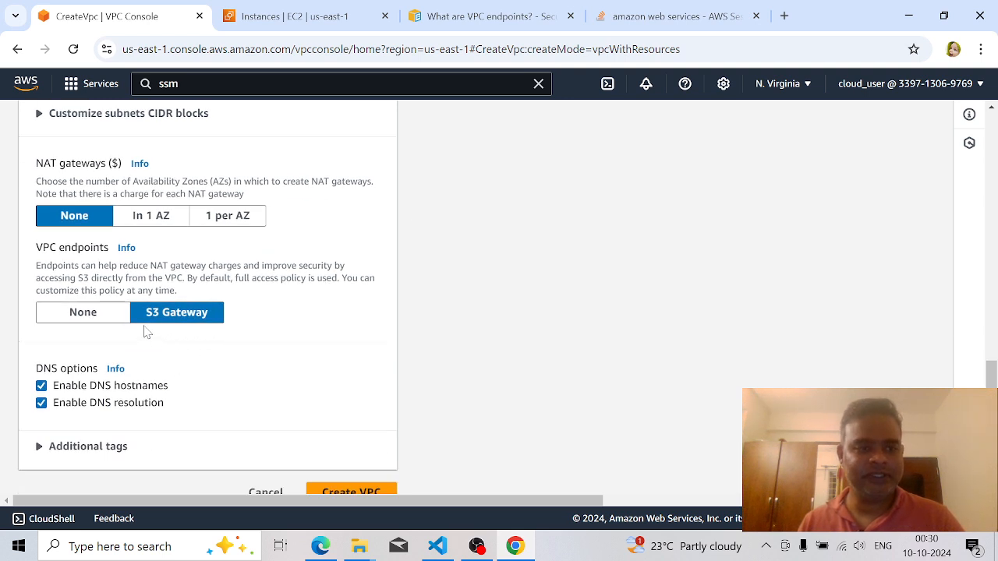
left_click(87, 316)
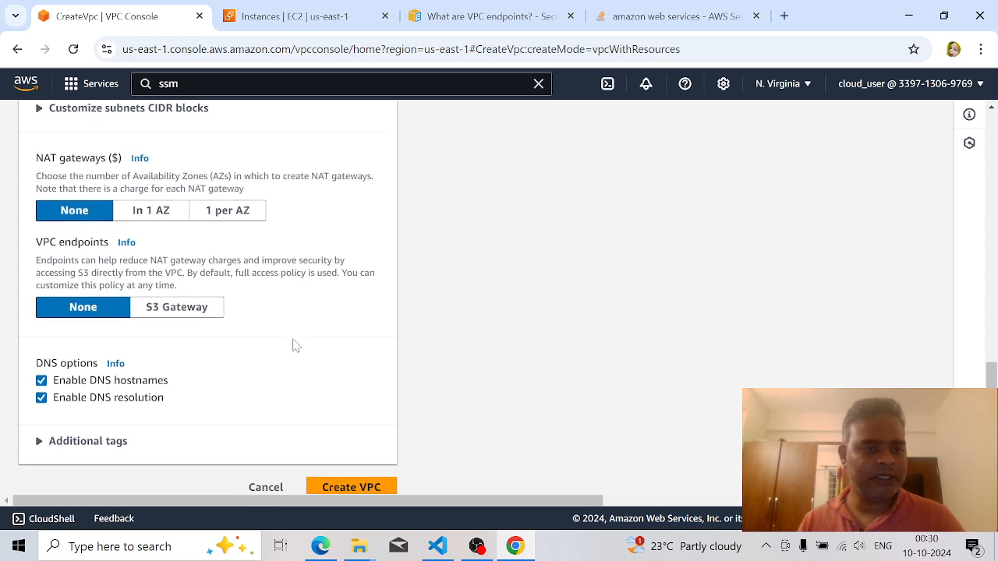
left_click(373, 464)
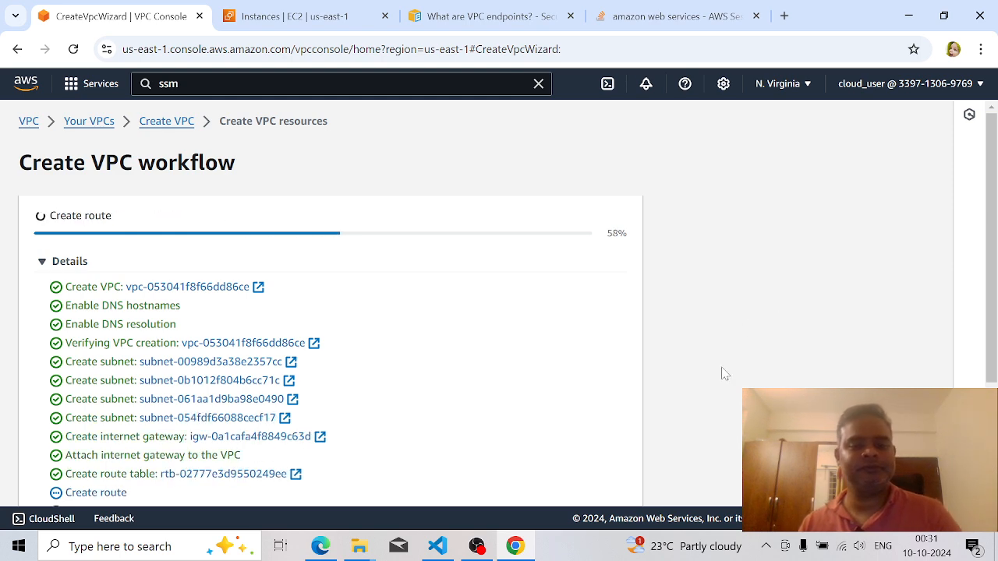
Review the VPC creation workflow details and check the EC2 instance line of sample.txt in VS Code.
scroll(670, 345, "down", 2)
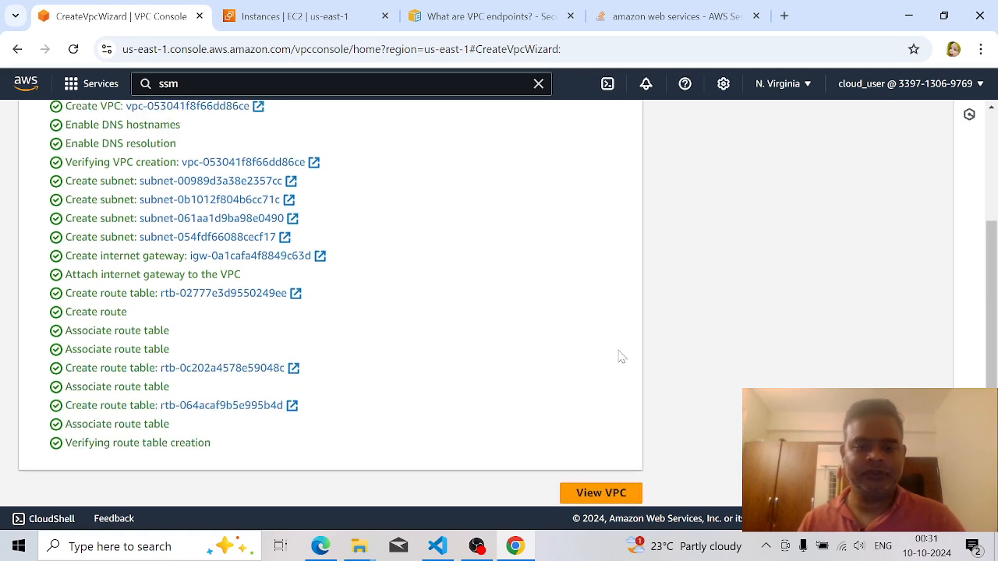
scroll(620, 355, "up", 2)
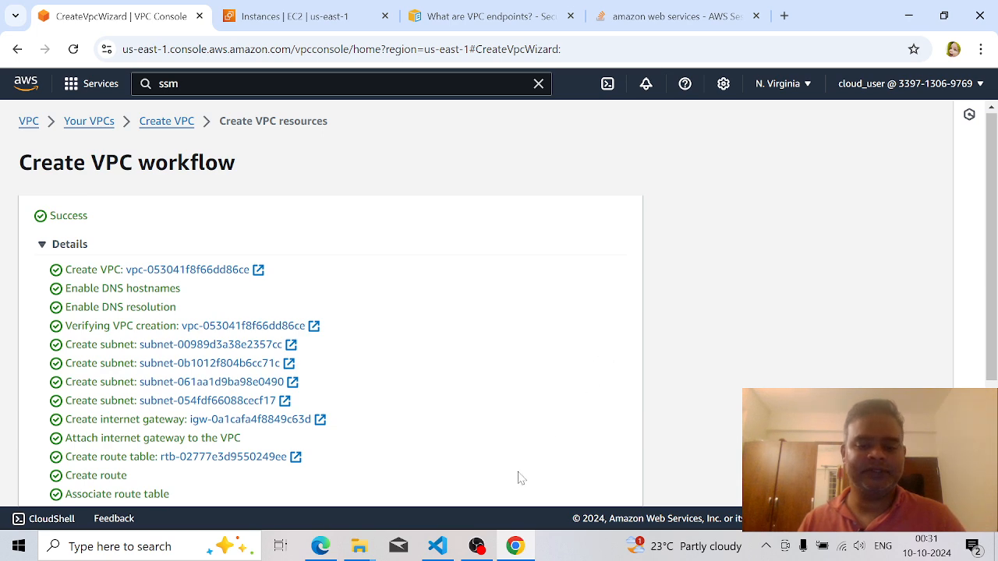
left_click(449, 545)
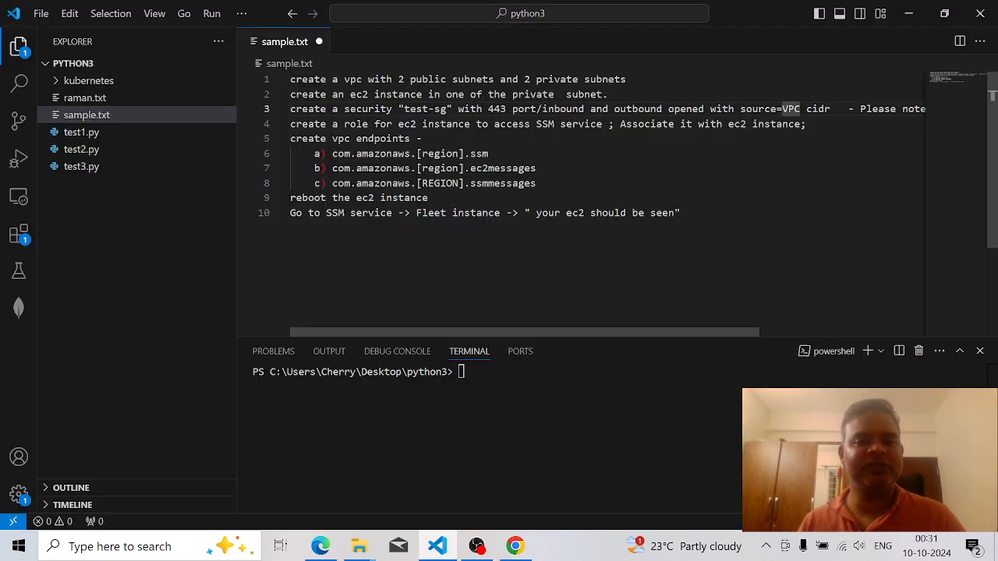
left_click(291, 95)
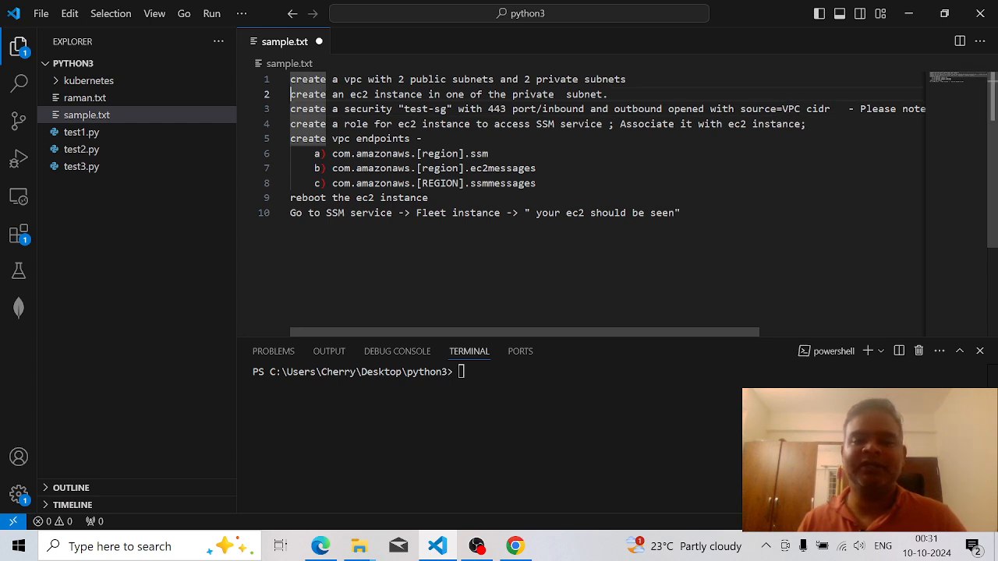
left_click(604, 95)
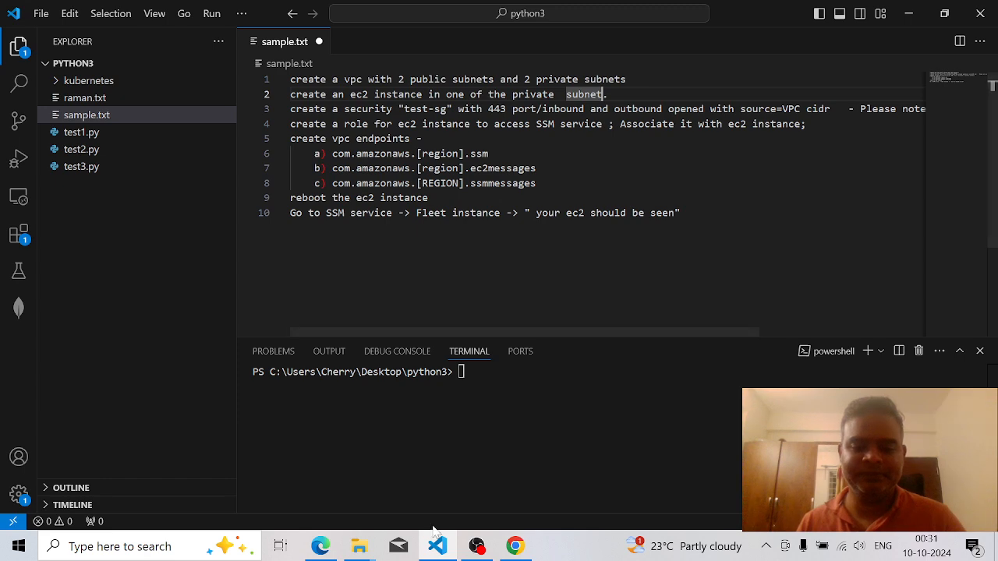
Switch back to Chrome, search the AWS console for ec2 and open the EC2 service in a new browser tab.
left_click(516, 546)
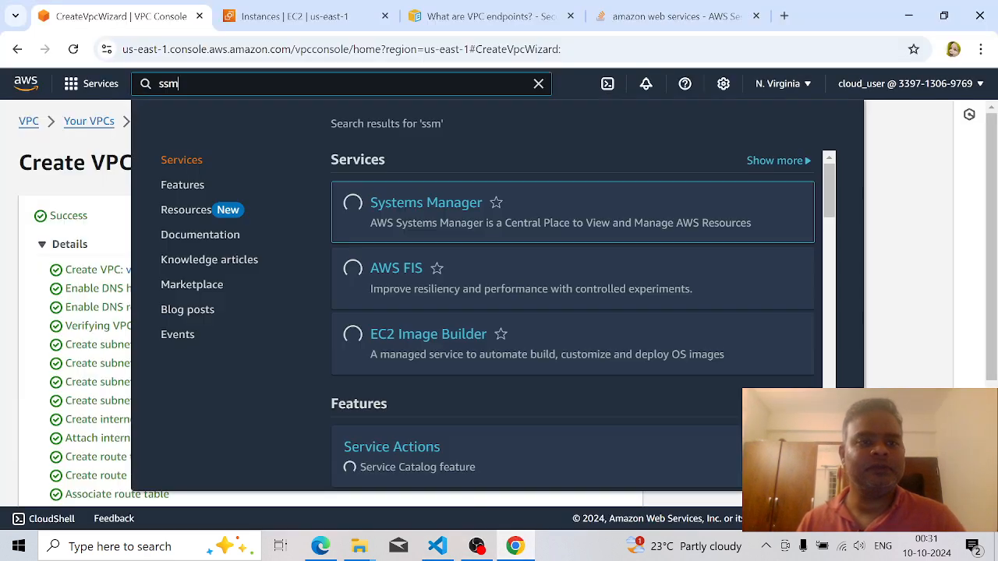
left_click(178, 83)
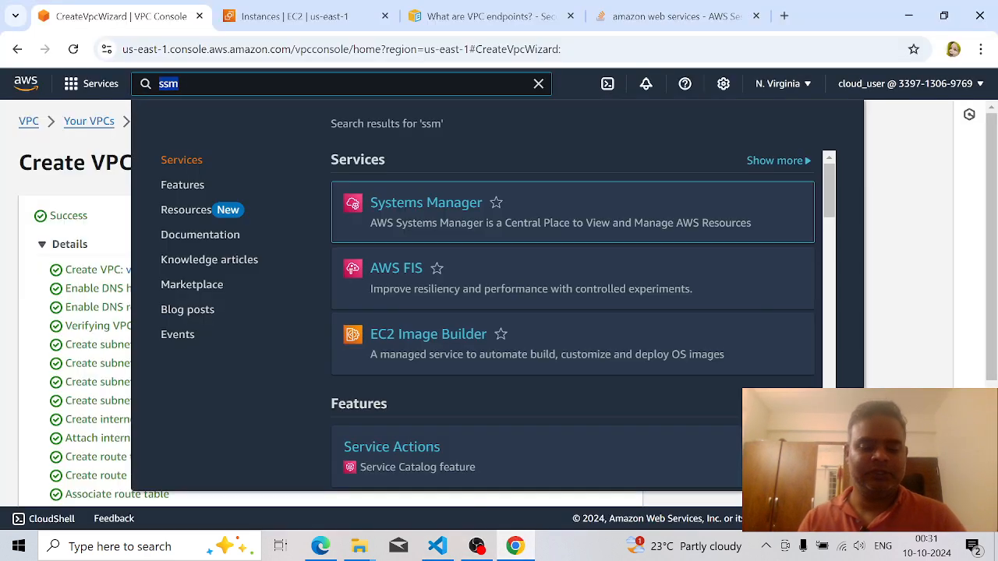
type("ec2")
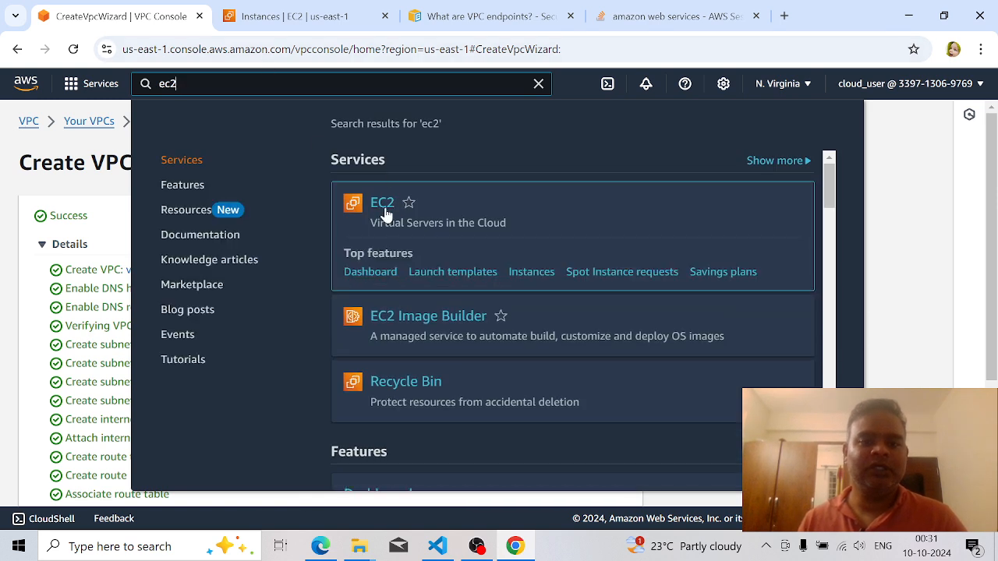
right_click(384, 208)
left_click(409, 220)
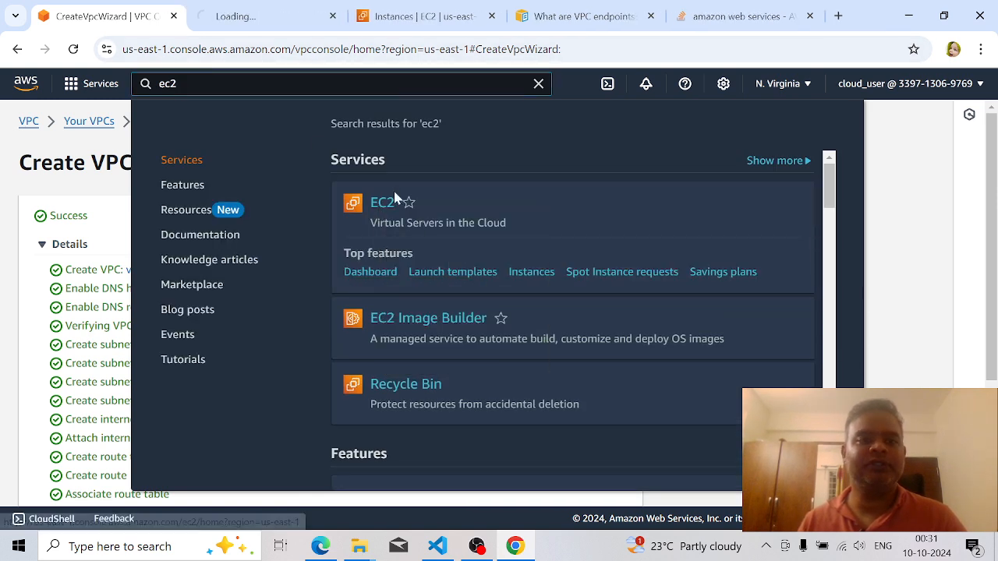
left_click(282, 17)
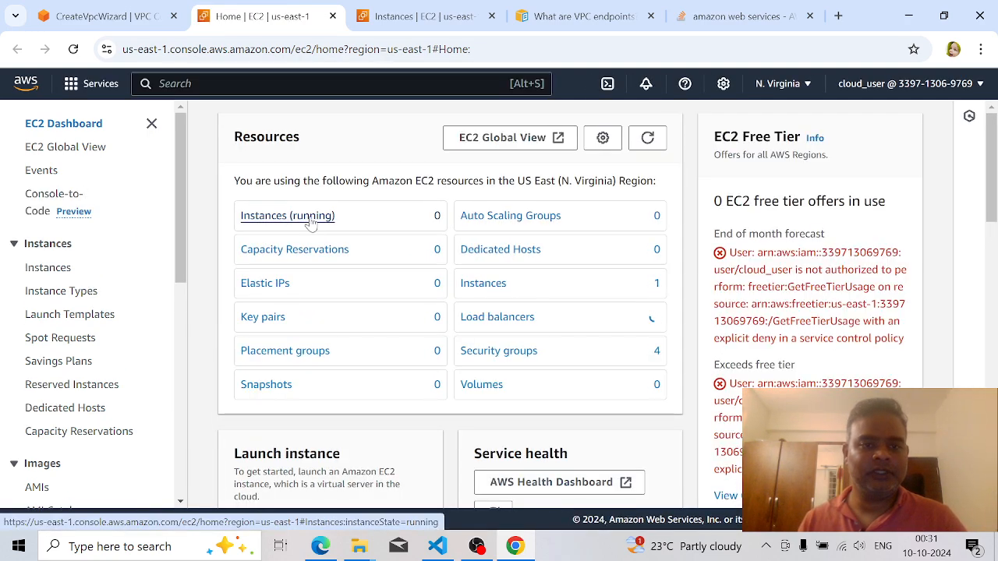
Start launching a new instance from the running instances list and name it demo-ec2.
left_click(310, 221)
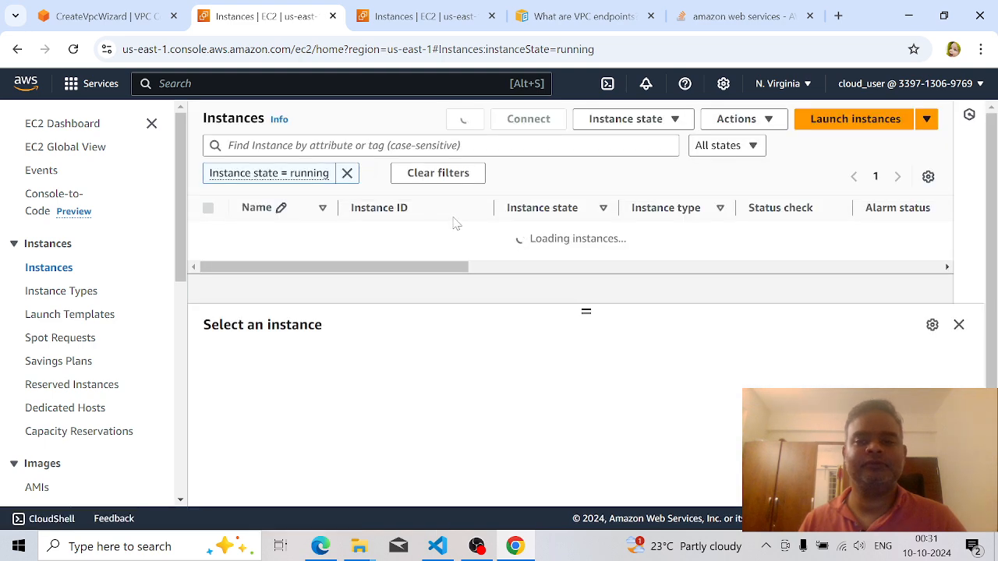
left_click(820, 121)
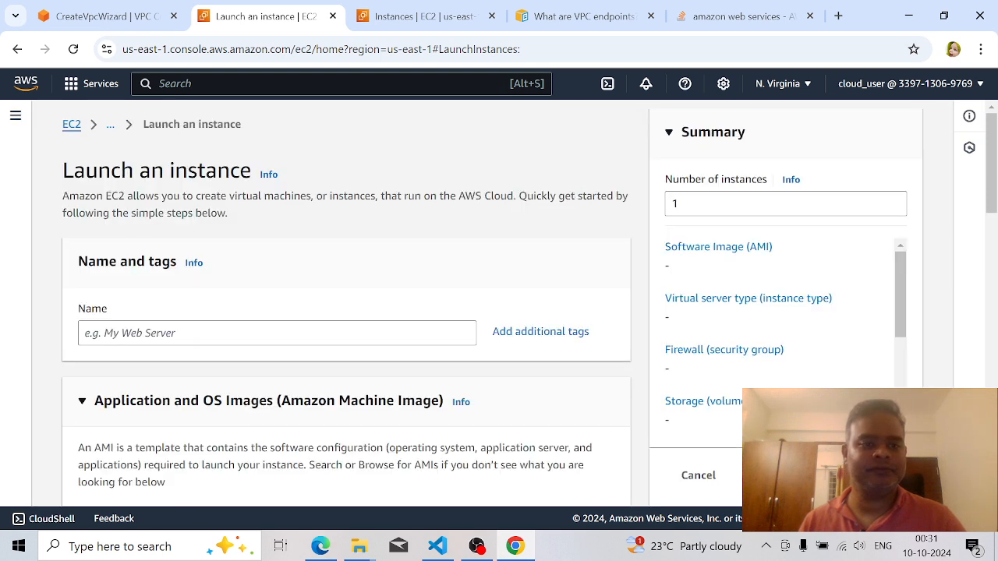
left_click(234, 332)
type("de")
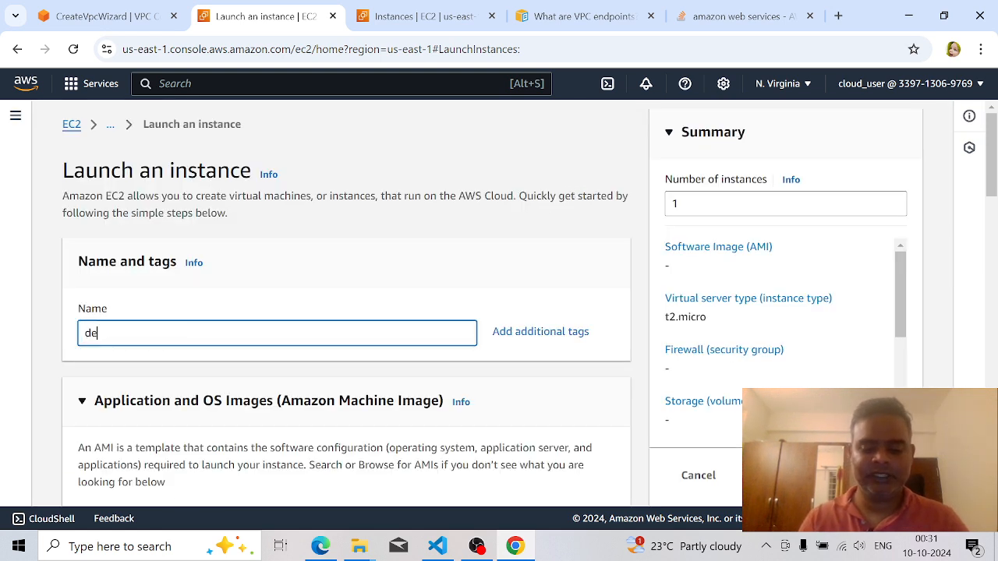
type("mo-ec2")
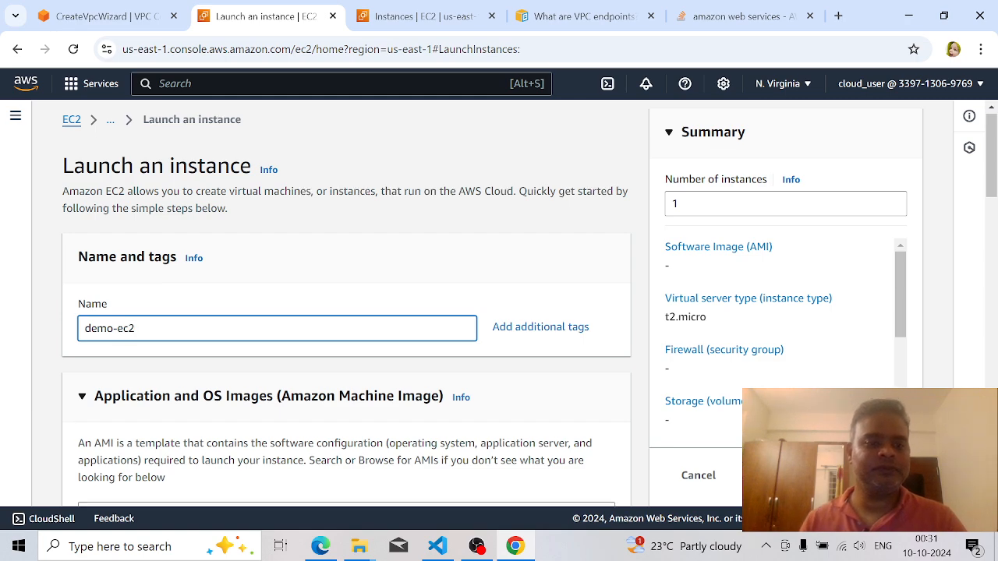
Keep the Amazon Linux 2023 AMI and set the instance type to t2.medium.
scroll(233, 362, "down", 3)
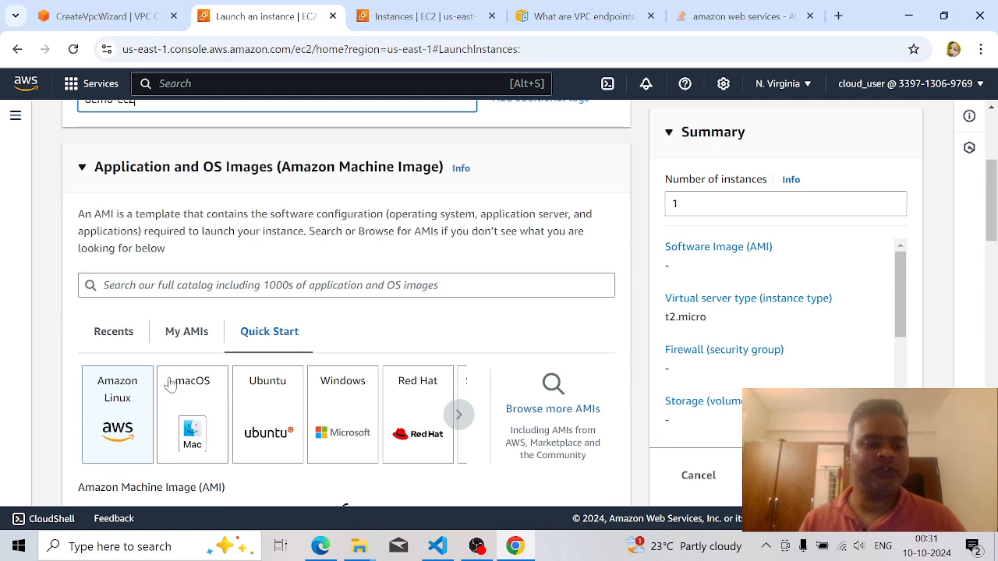
scroll(164, 390, "down", 2)
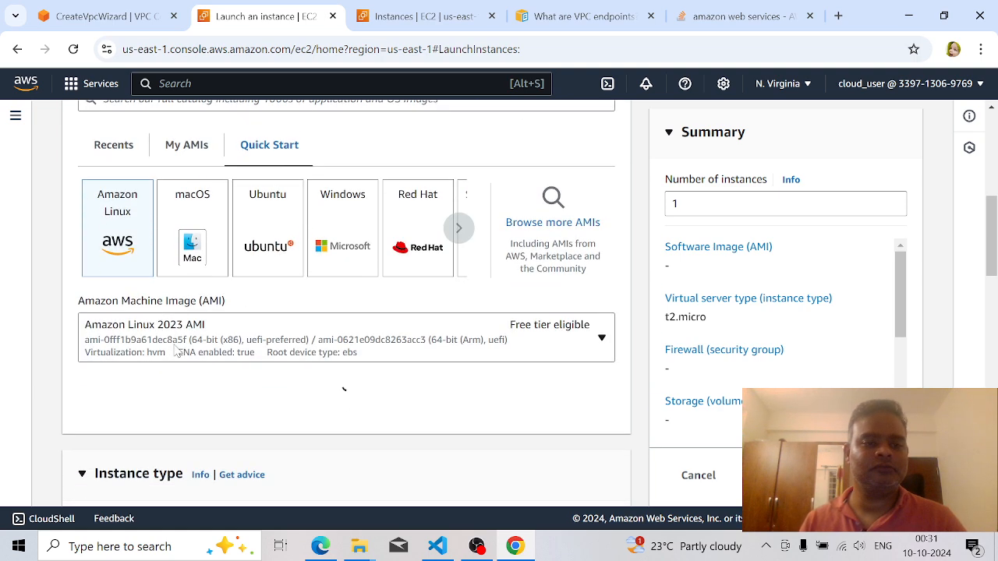
scroll(195, 343, "down", 1)
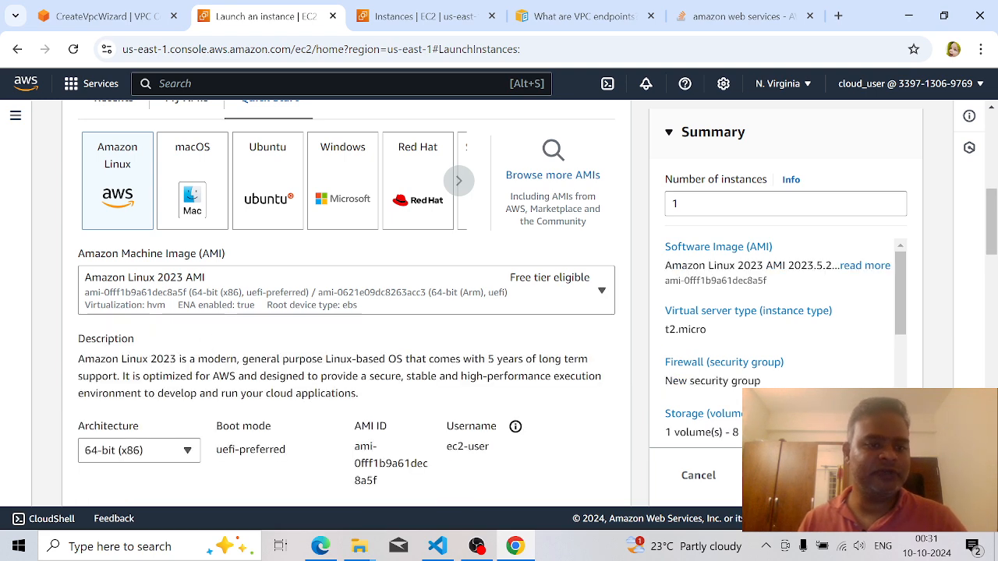
scroll(207, 374, "down", 2)
scroll(206, 379, "down", 4)
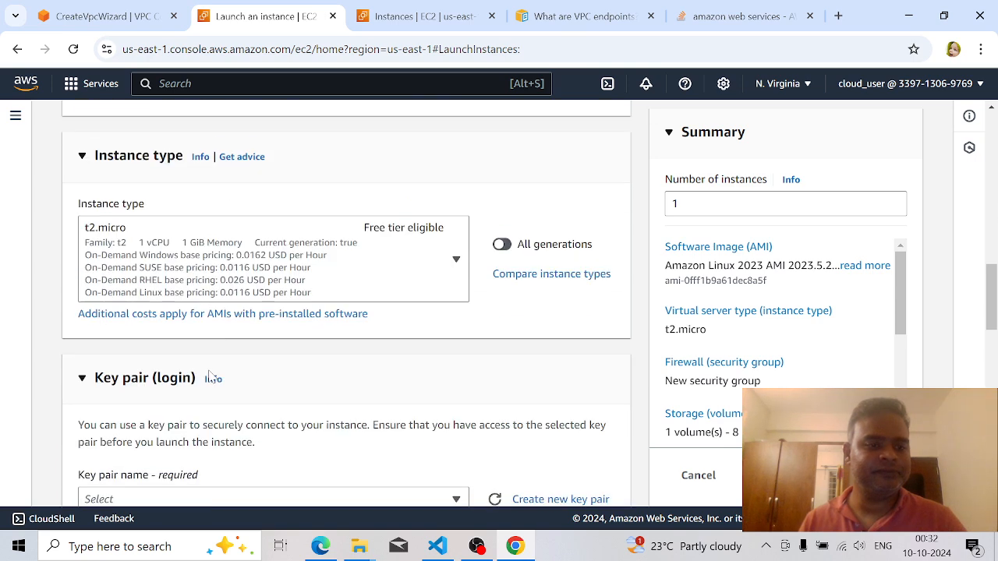
left_click(247, 264)
scroll(245, 412, "down", 2)
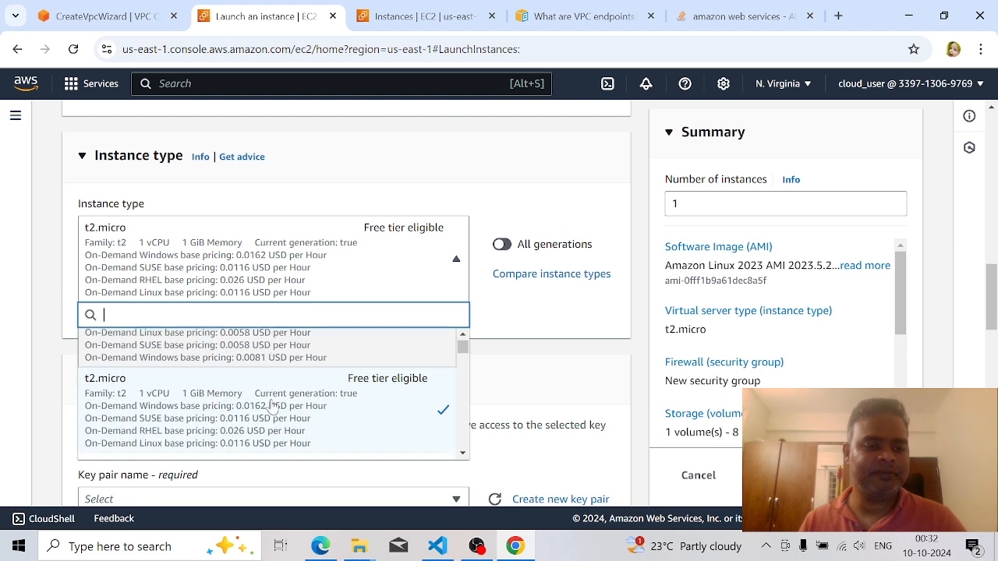
scroll(244, 412, "down", 2)
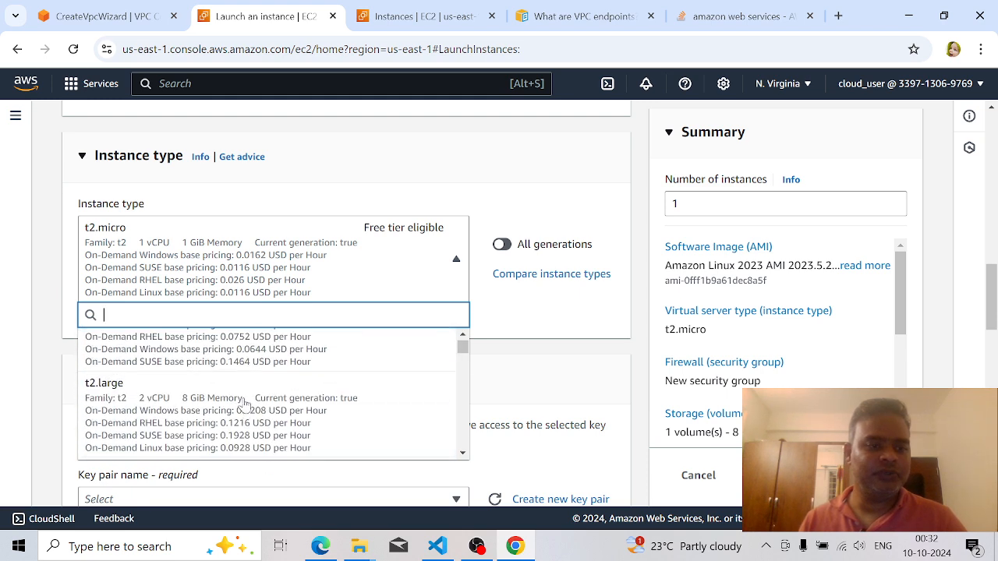
scroll(243, 407, "up", 1)
left_click(244, 405)
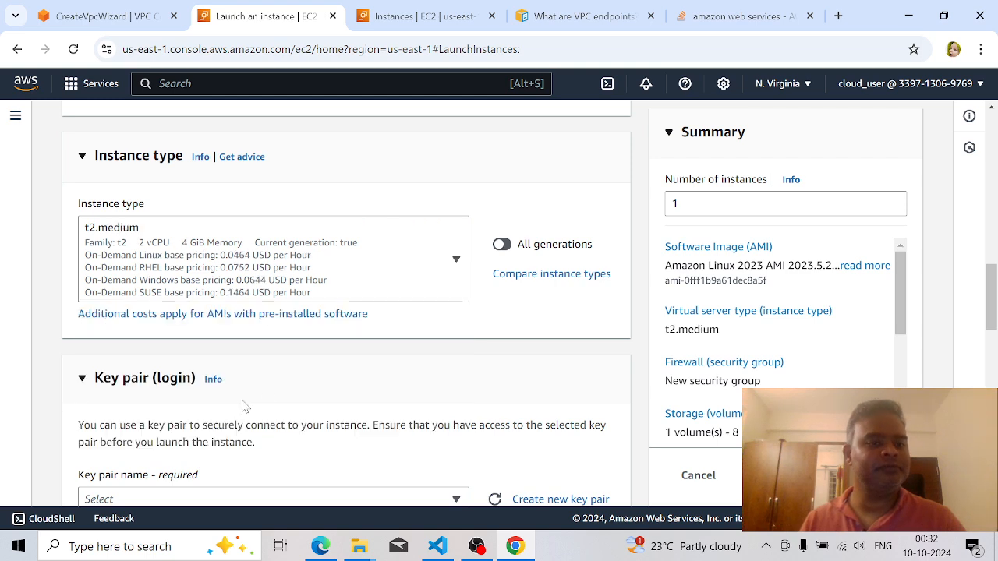
Choose to proceed without a key pair for the instance login.
scroll(265, 397, "down", 2)
left_click(287, 348)
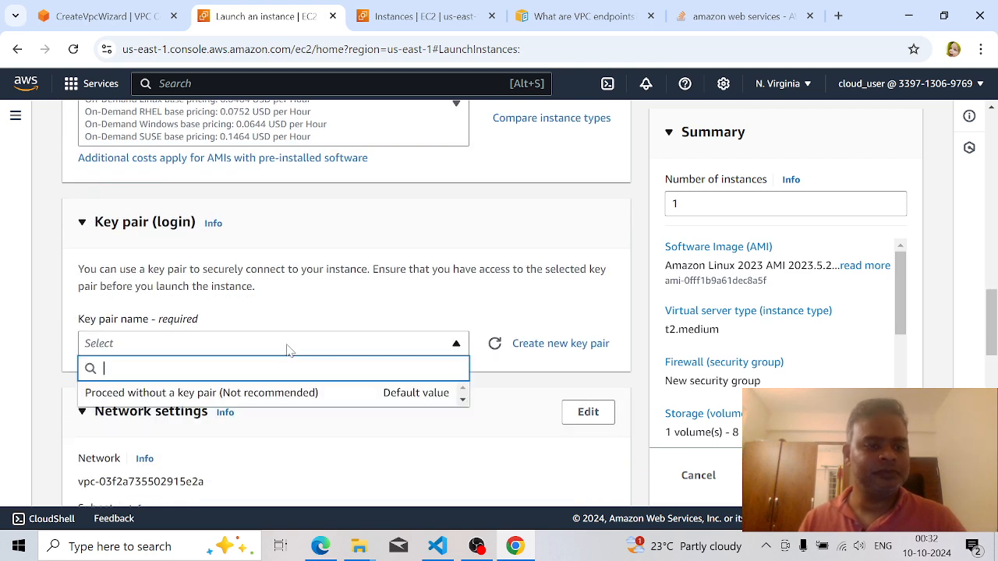
left_click(289, 392)
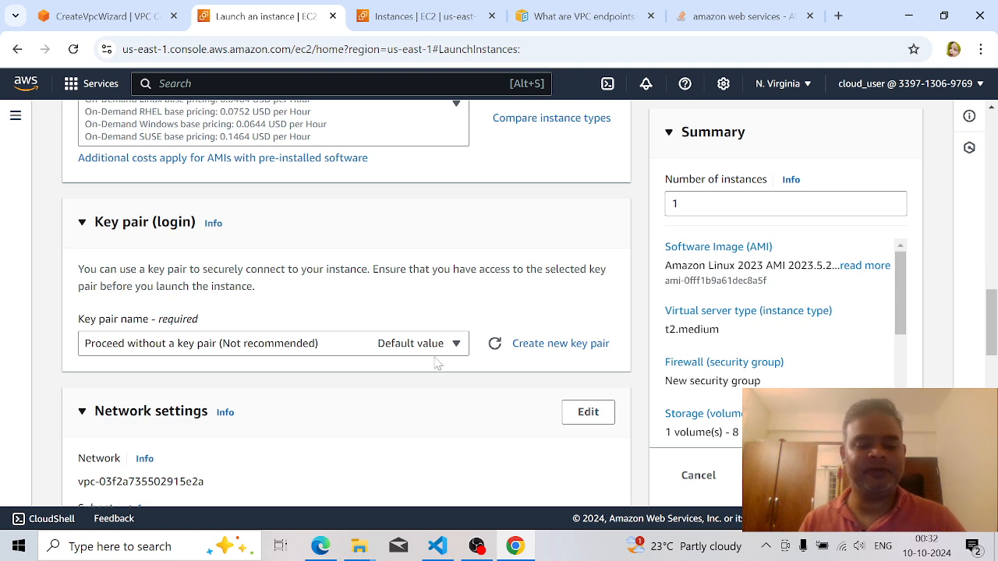
Edit the network settings to use demo-project-vpc, keeping the subnet demo-project-subnet-private1-us-east-1a.
scroll(436, 360, "down", 4)
scroll(440, 352, "up", 1)
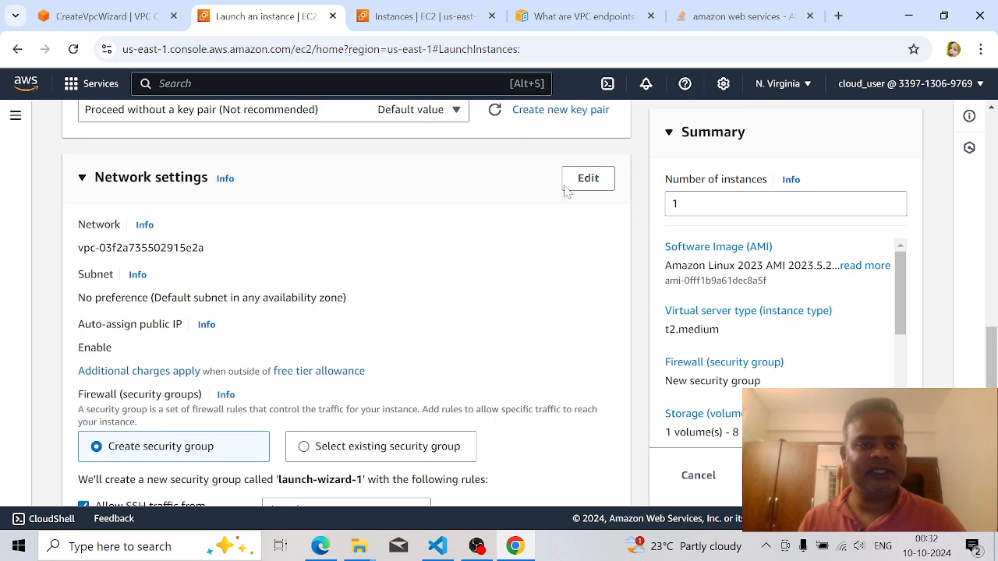
left_click(594, 181)
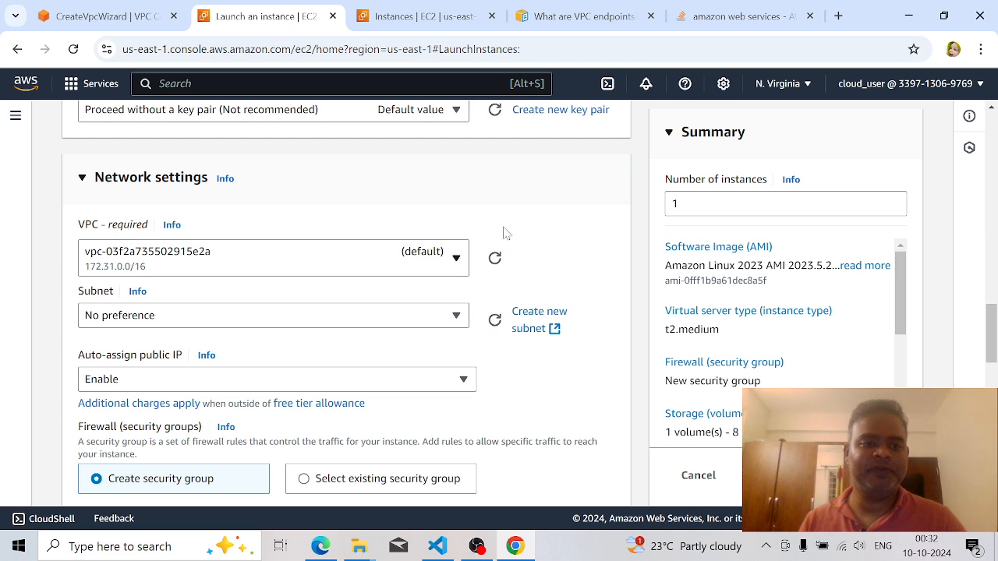
left_click(448, 265)
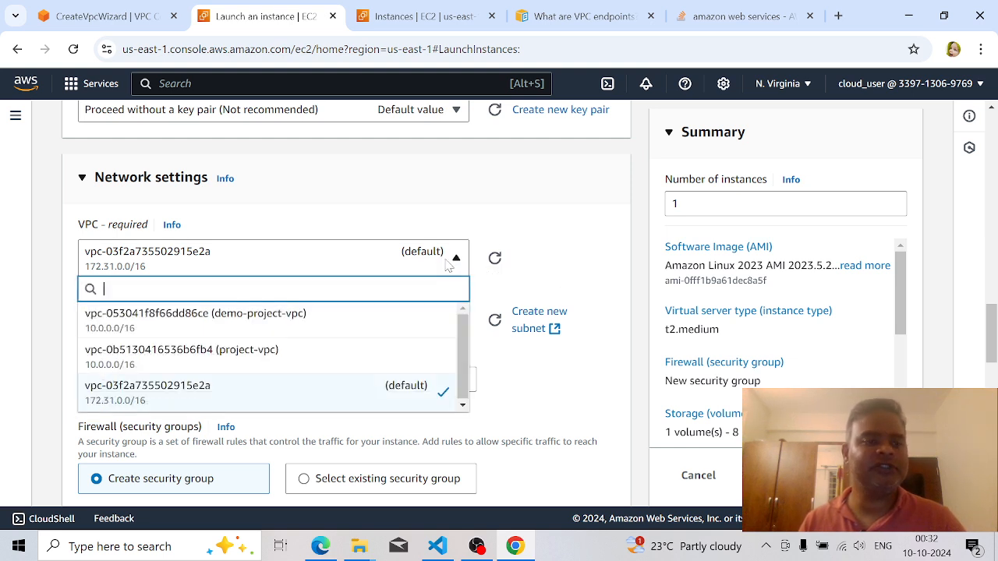
left_click(314, 334)
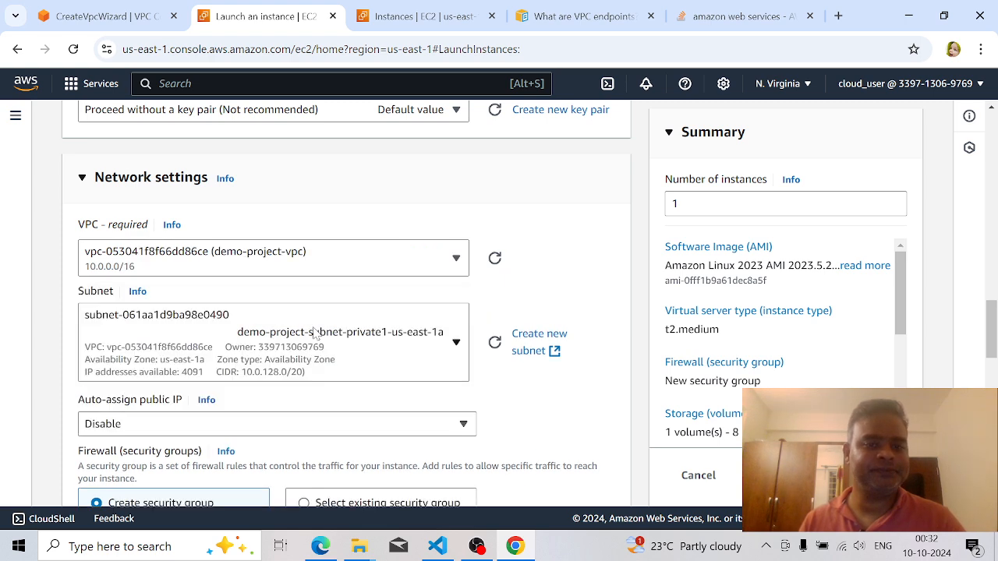
left_click(411, 362)
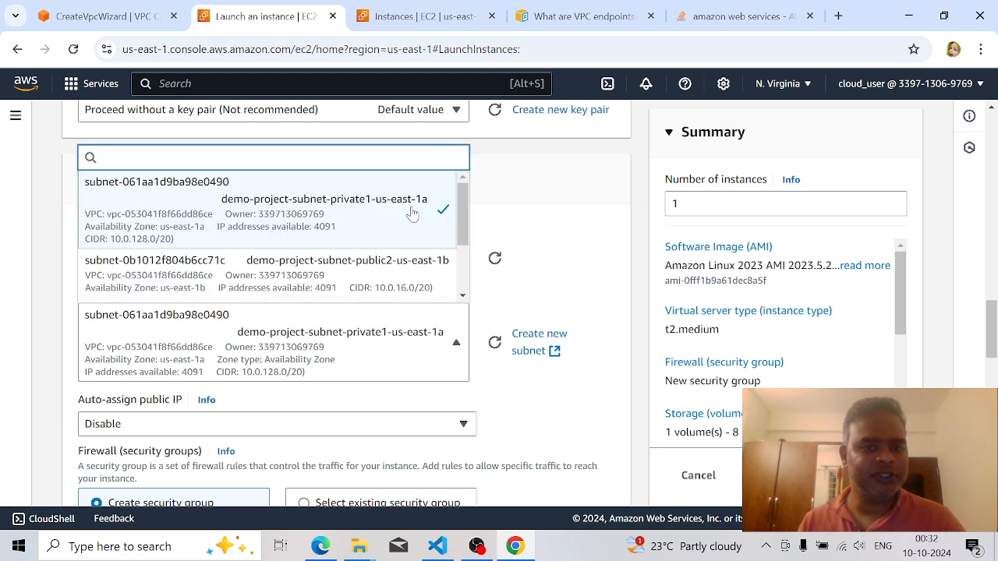
left_click(557, 231)
Name the new security group demo-sg.
scroll(574, 273, "down", 2)
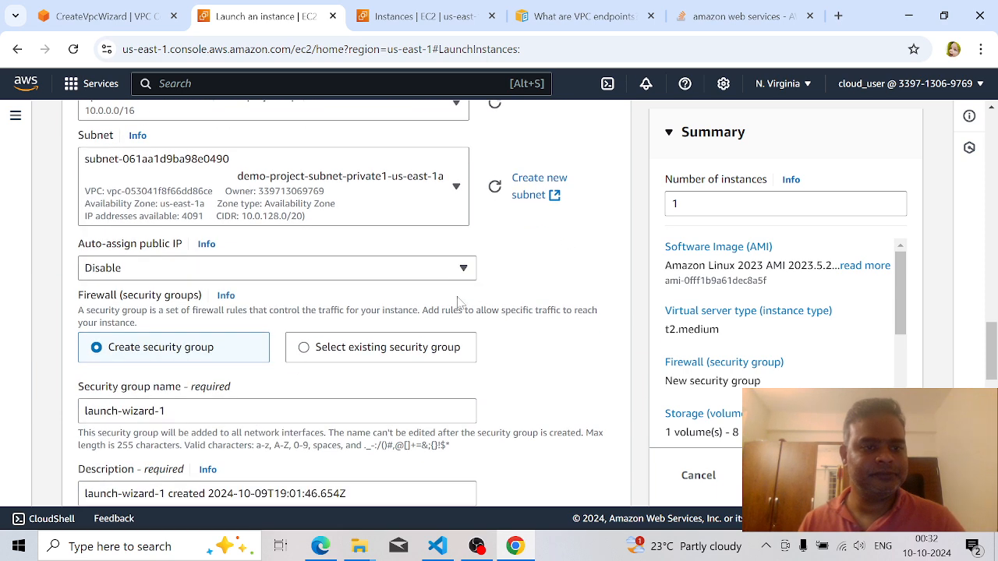
scroll(341, 342, "down", 1)
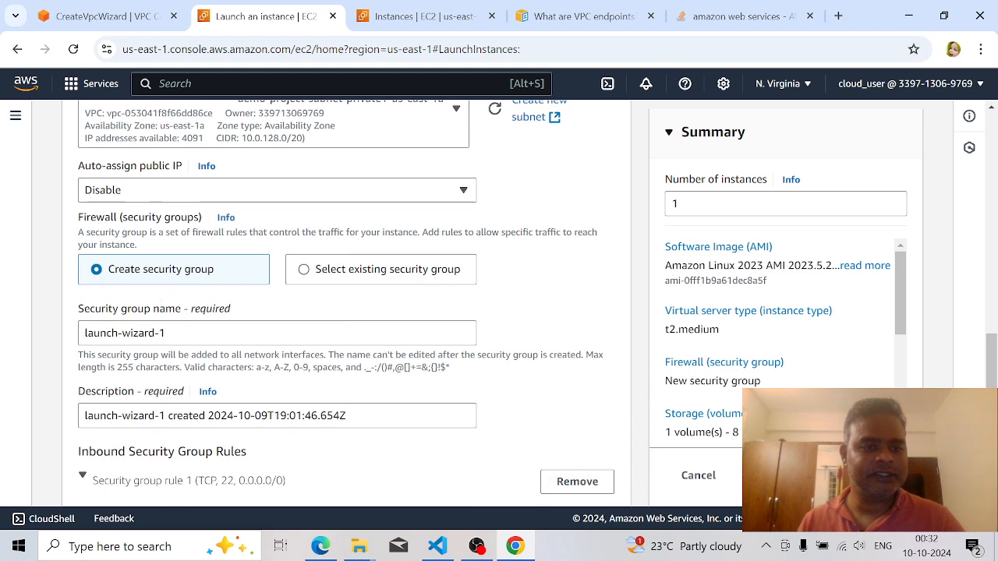
left_click(167, 333)
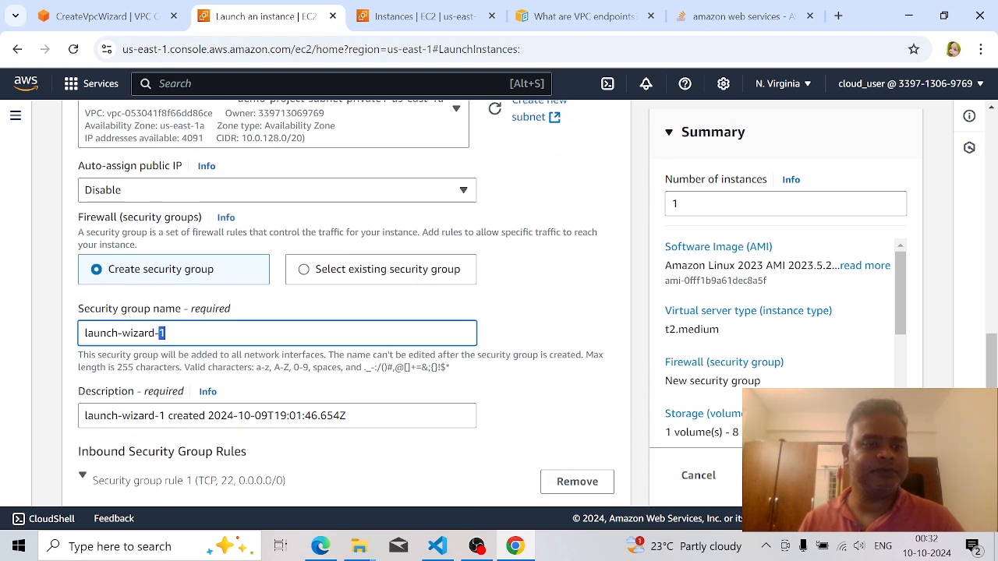
key("BackSpace")
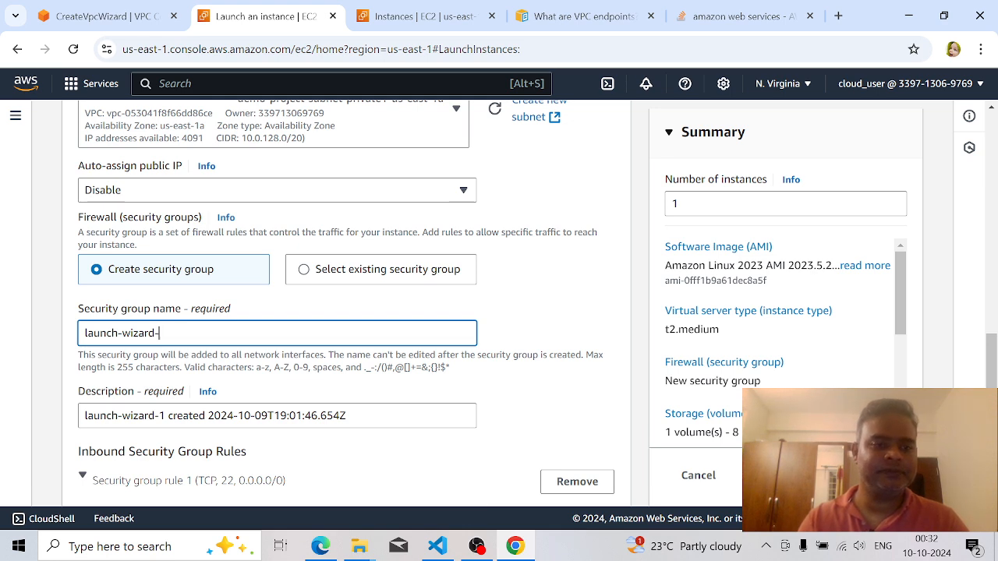
key("BackSpace")
key("BackSpace")
key("BackSpace")
key("BackSpace")
key("BackSpace")
key("BackSpace")
key("BackSpace")
key("BackSpace")
key("BackSpace")
key("BackSpace")
key("BackSpace")
key("BackSpace")
key("BackSpace")
key("BackSpace")
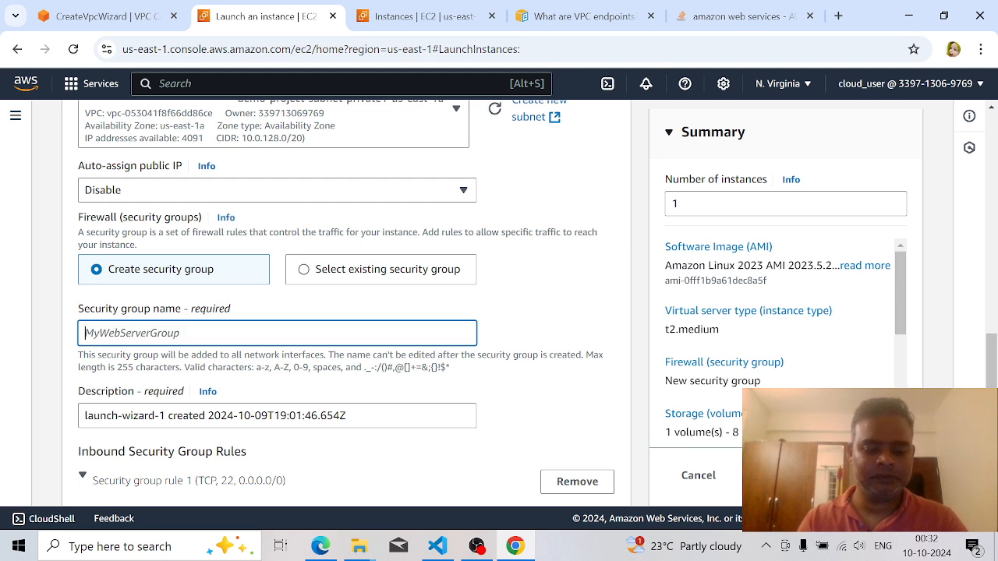
type("demo-sg")
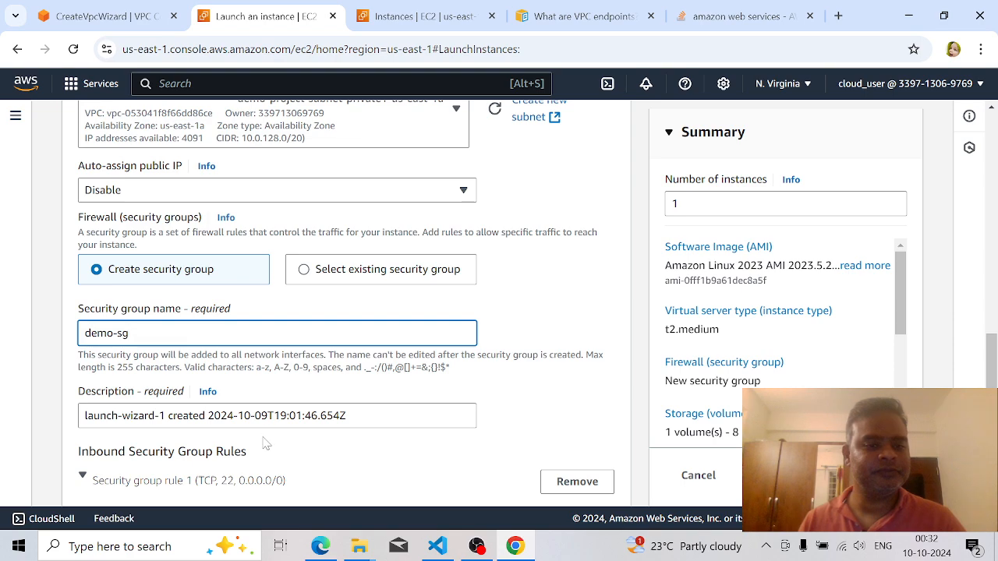
Remove the default SSH inbound rule from the new security group.
scroll(265, 443, "down", 4)
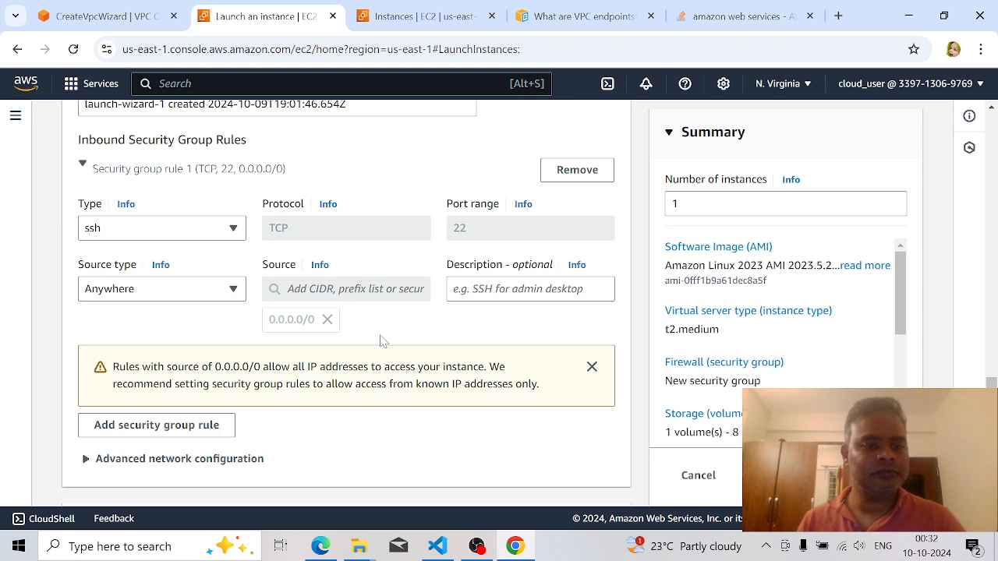
scroll(383, 343, "down", 2)
scroll(393, 345, "up", 2)
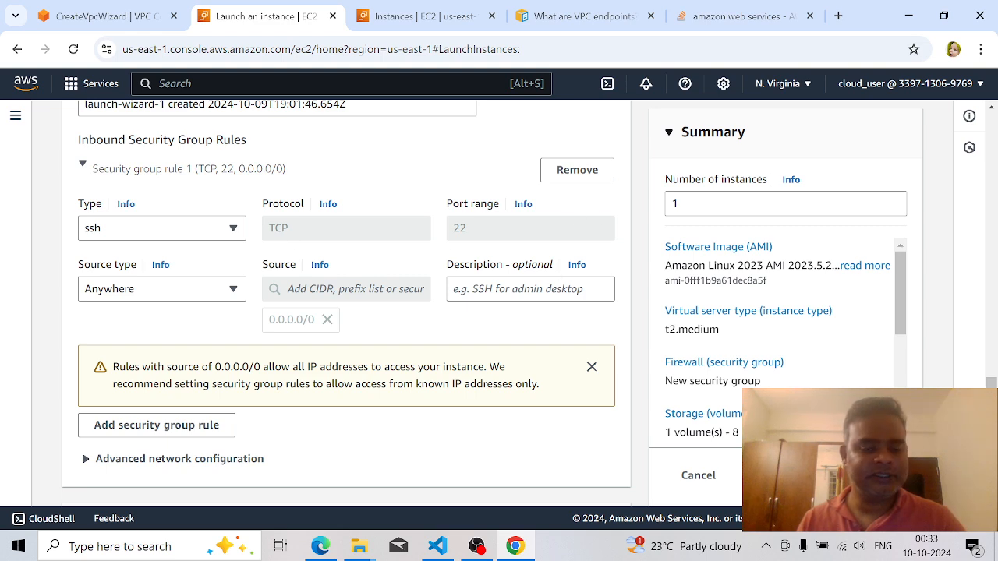
scroll(545, 305, "down", 1)
scroll(545, 306, "up", 2)
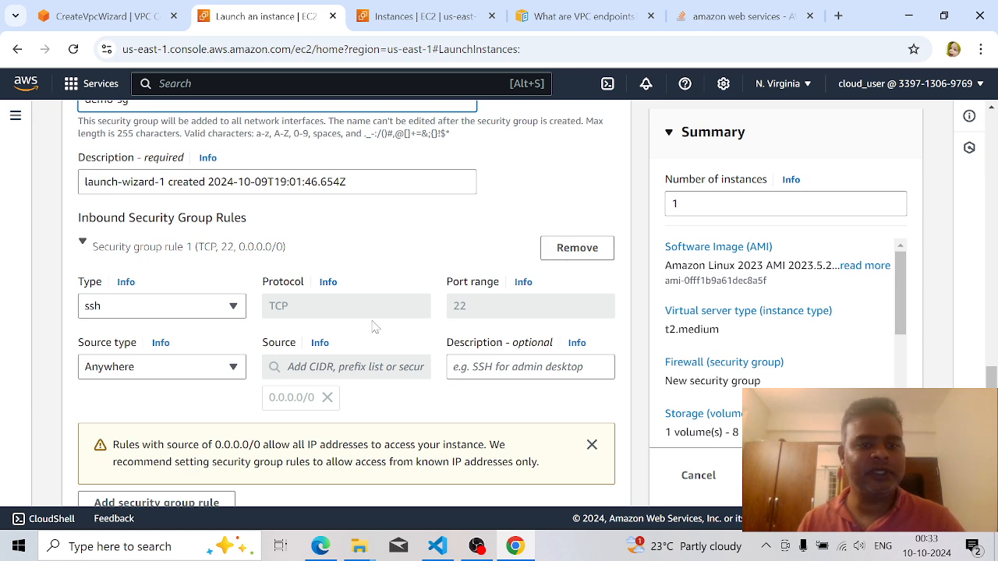
left_click(583, 255)
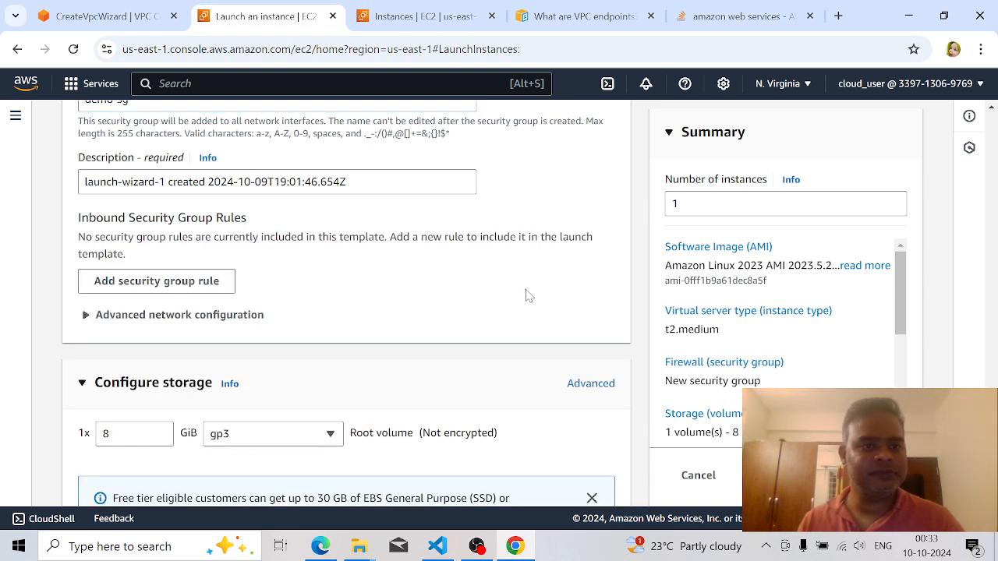
Launch the instance with the default storage, then open and refresh the list of running instances.
scroll(524, 309, "down", 4)
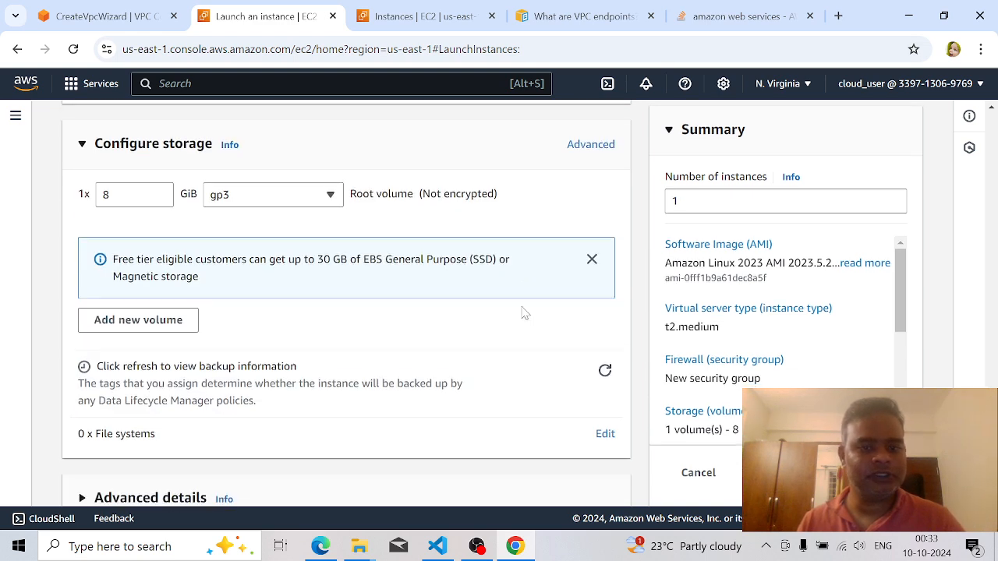
left_click(824, 440)
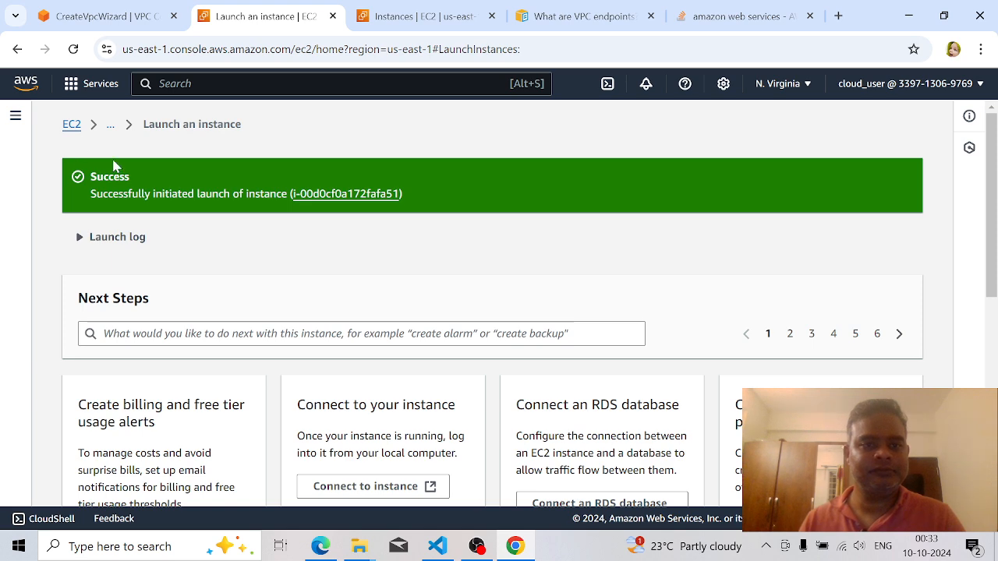
left_click(71, 125)
left_click(299, 216)
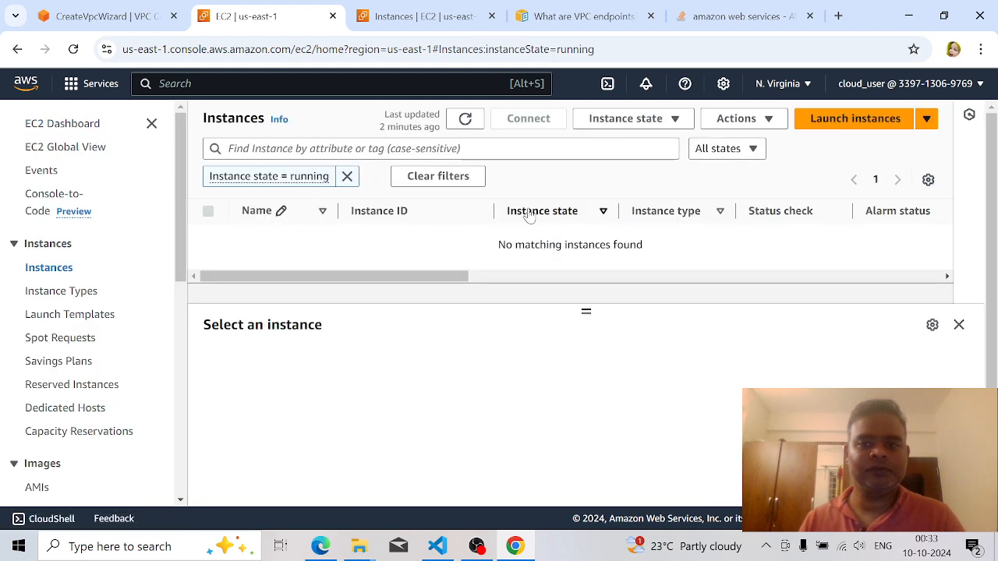
left_click(466, 120)
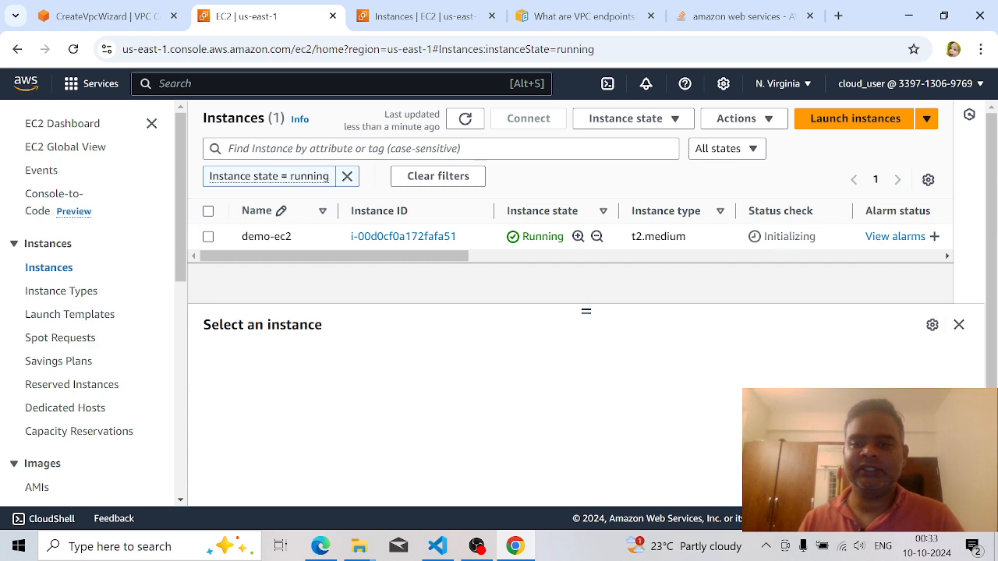
Switch to VS Code and change the security group name on line 3 of sample.txt to demo-sg.
left_click(438, 546)
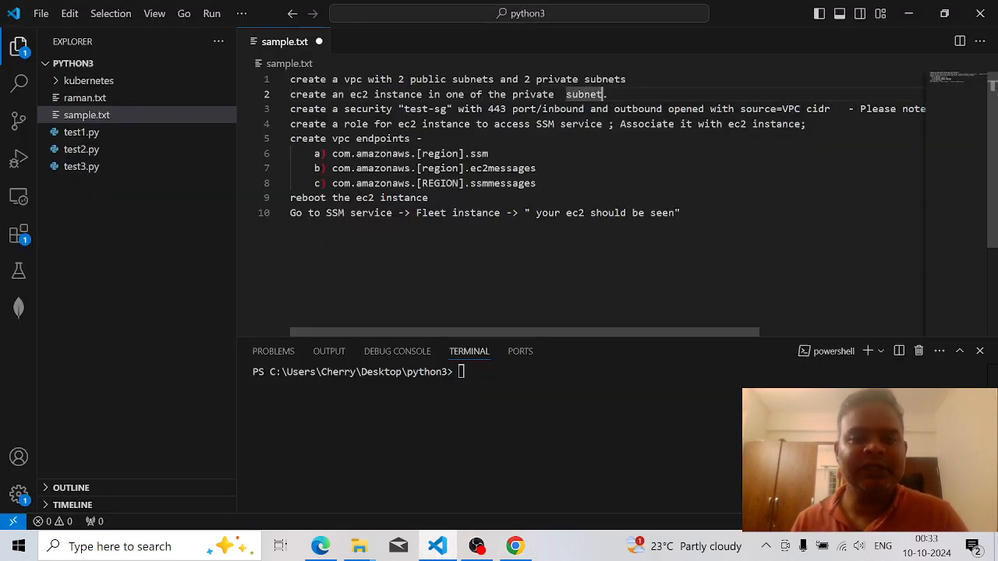
left_click(292, 109)
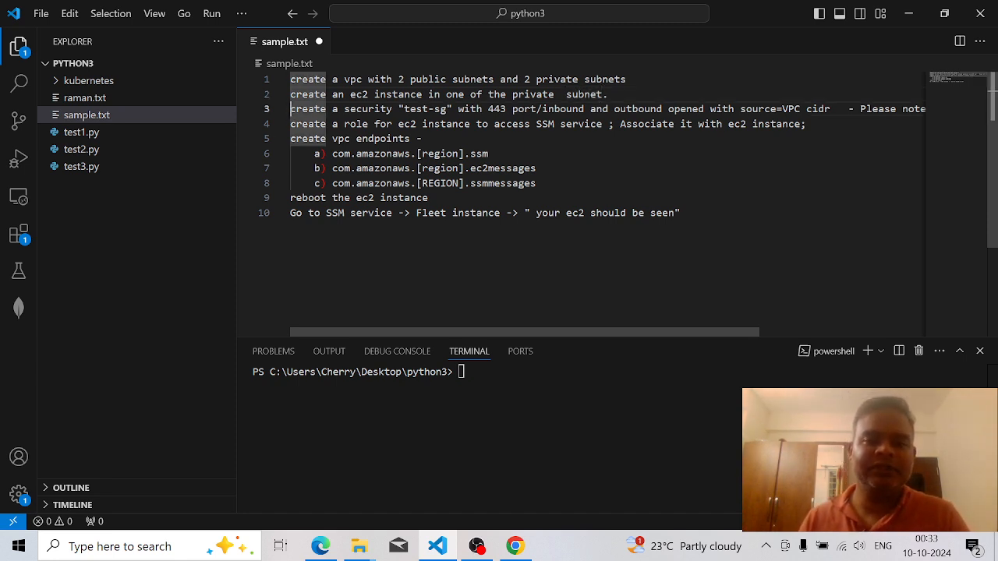
left_click(405, 110)
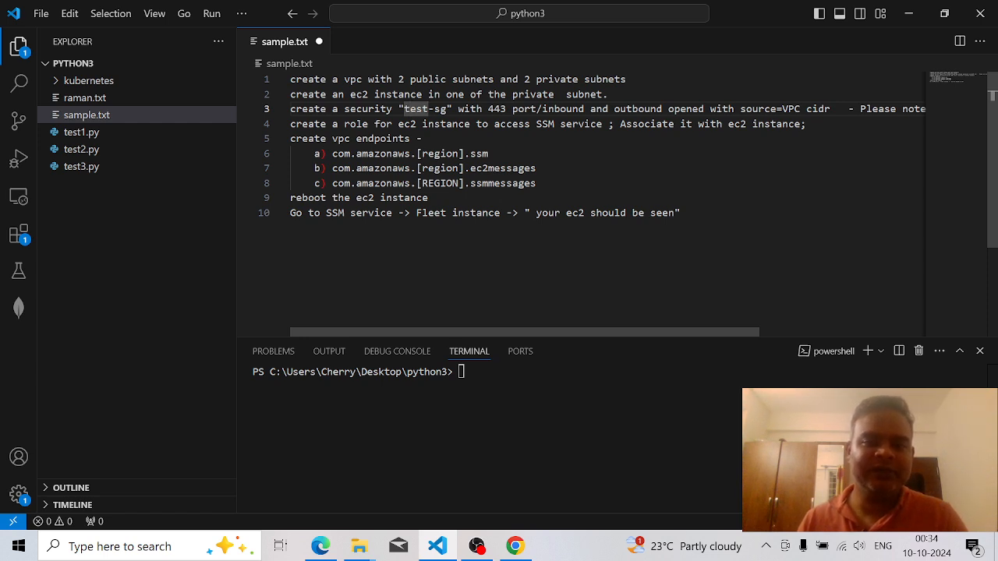
key("BackSpace")
key("BackSpace")
key("BackSpace")
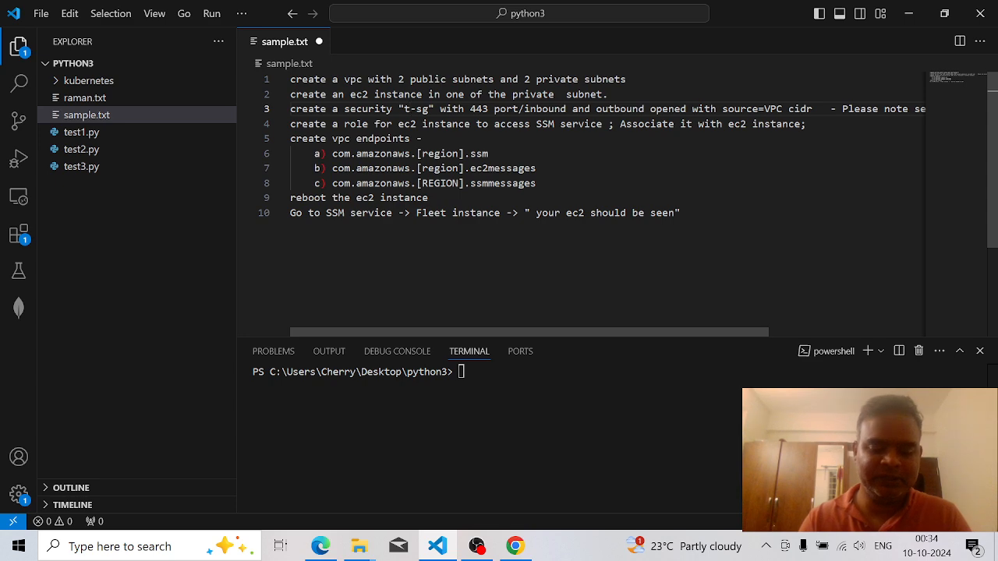
key("BackSpace")
type("demo")
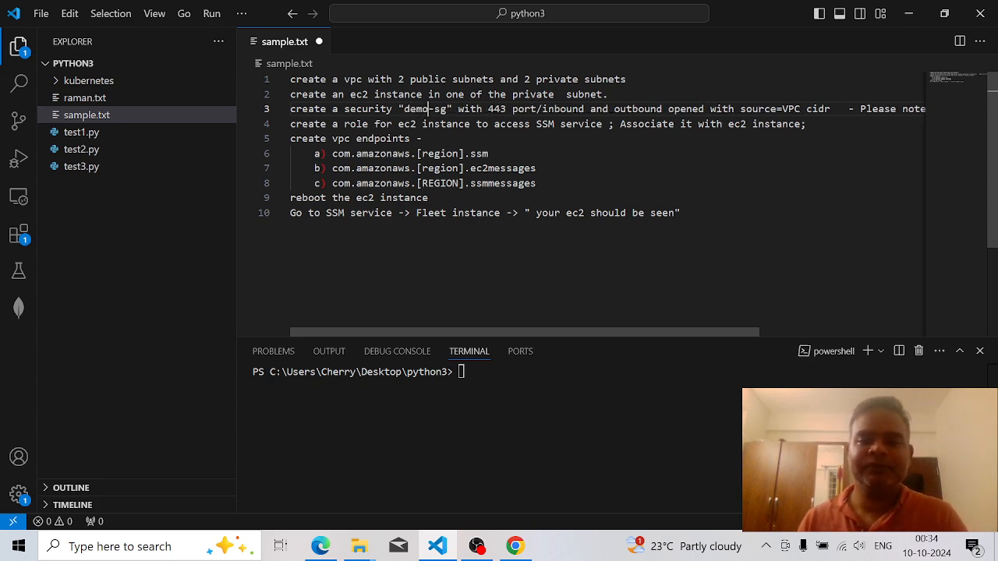
Switch to Chrome and open the demo-sg security group of the demo-ec2 instance in a new browser tab.
left_click(515, 545)
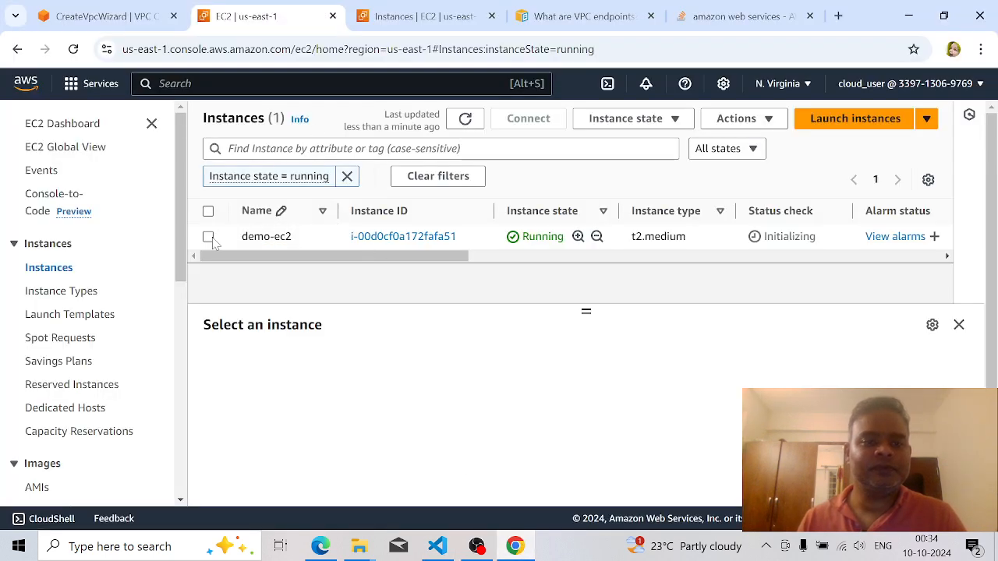
left_click(247, 241)
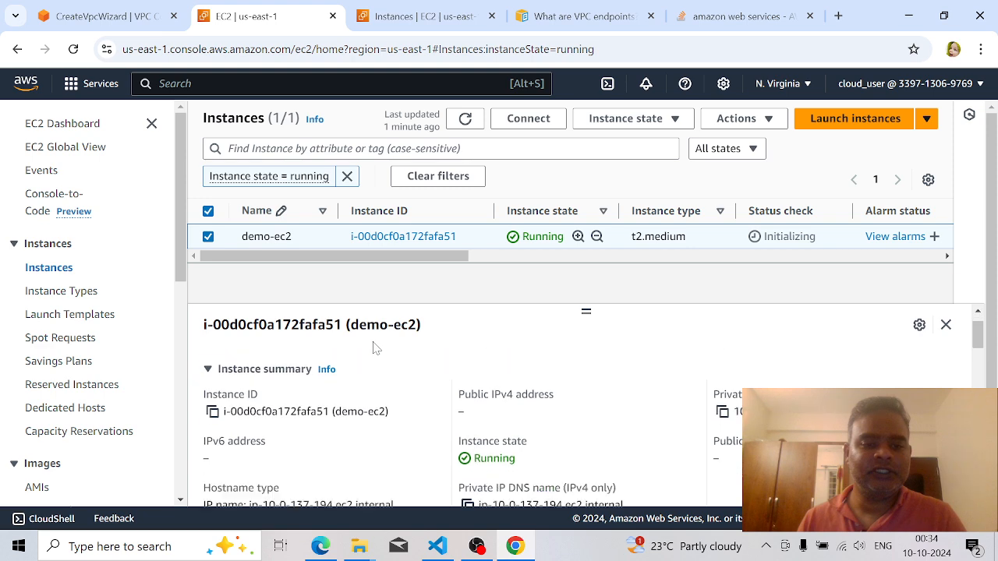
scroll(421, 366, "down", 3)
scroll(421, 368, "up", 3)
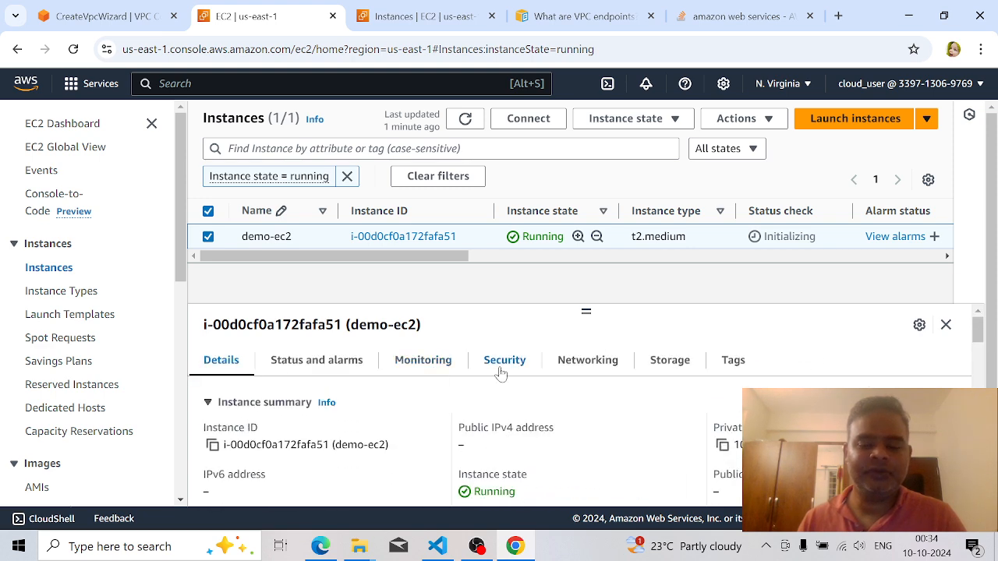
left_click(530, 377)
scroll(537, 388, "down", 5)
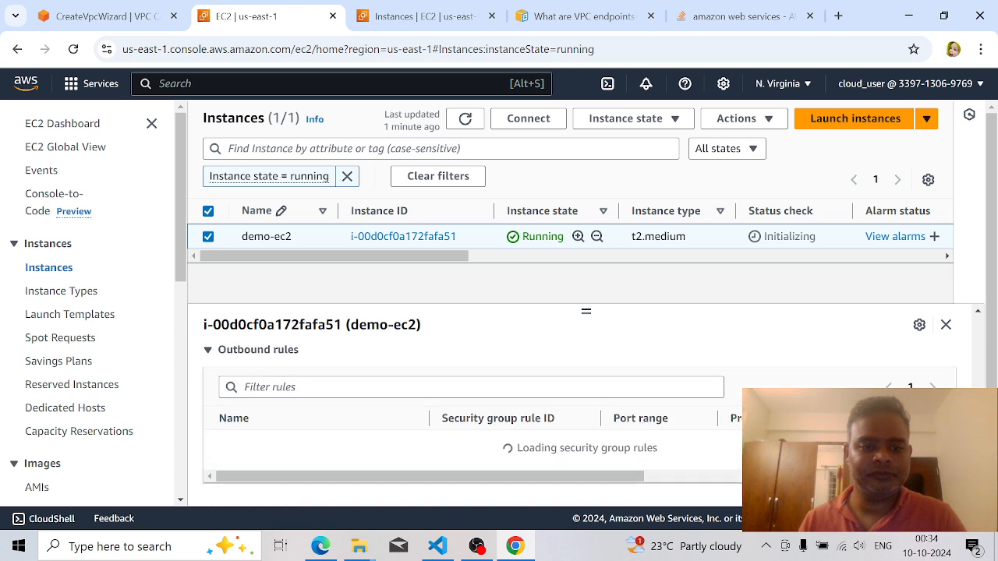
scroll(509, 418, "up", 3)
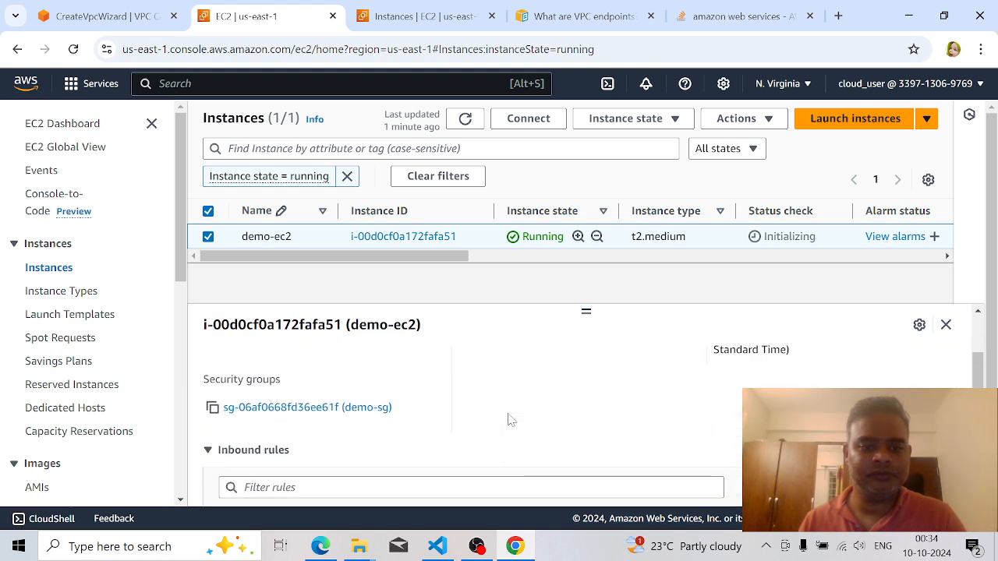
right_click(325, 412)
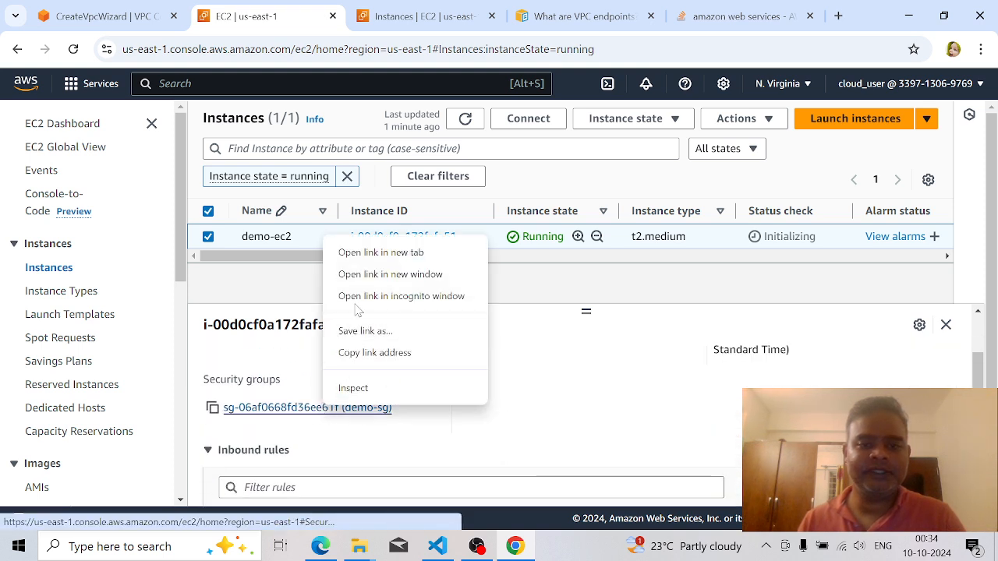
left_click(347, 252)
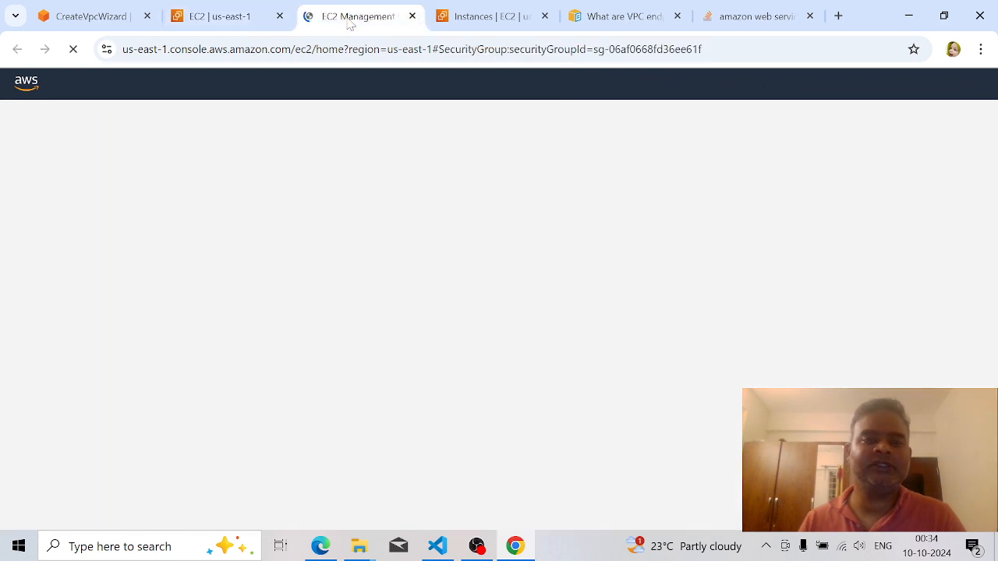
left_click(351, 16)
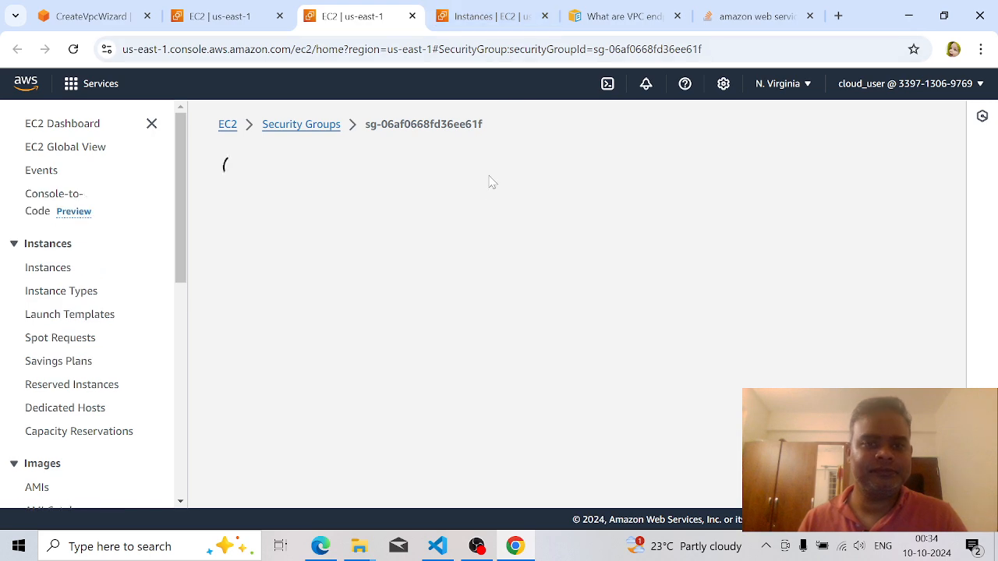
Edit the inbound rules of demo-sg and add a rule of type HTTPS.
scroll(441, 241, "down", 3)
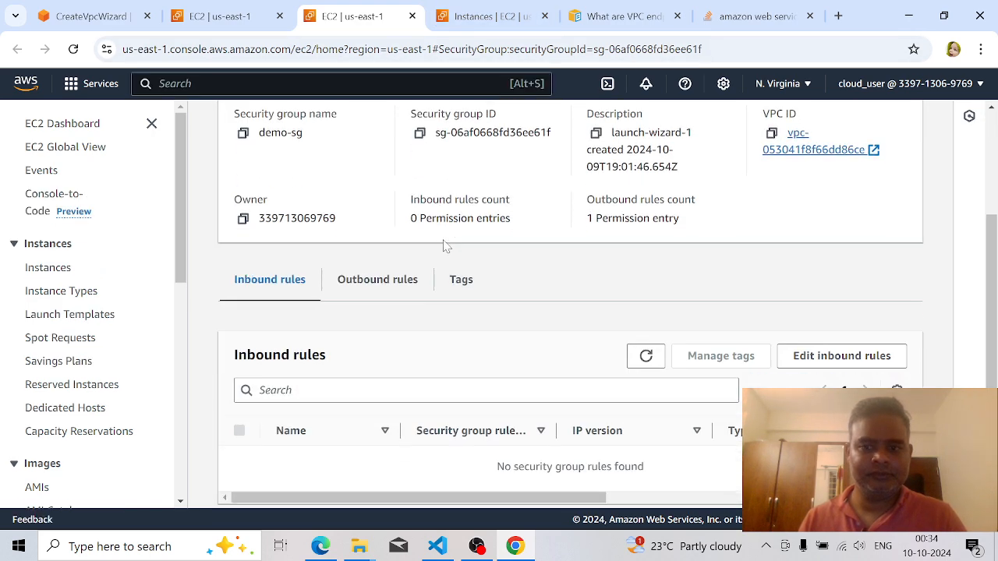
left_click(810, 332)
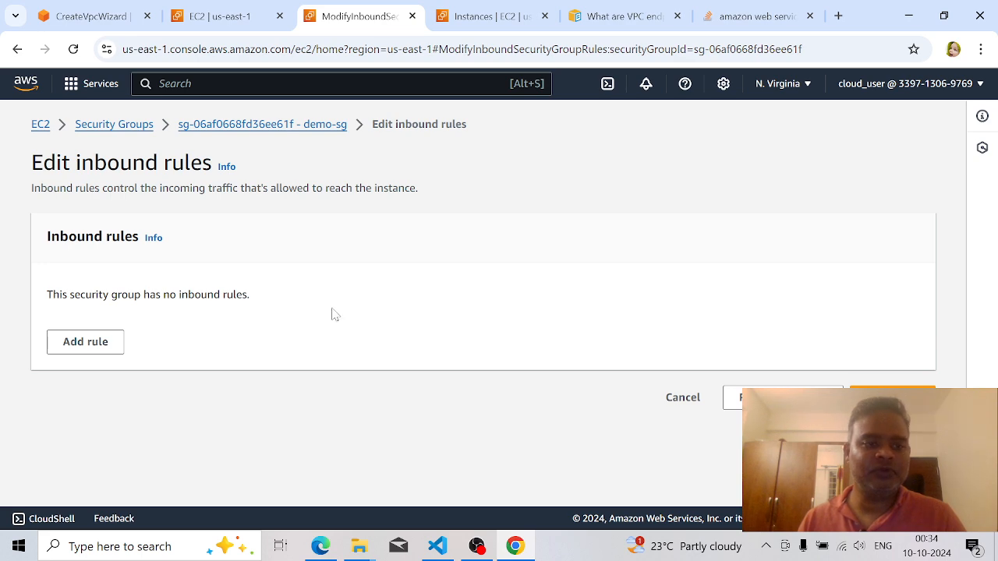
left_click(81, 344)
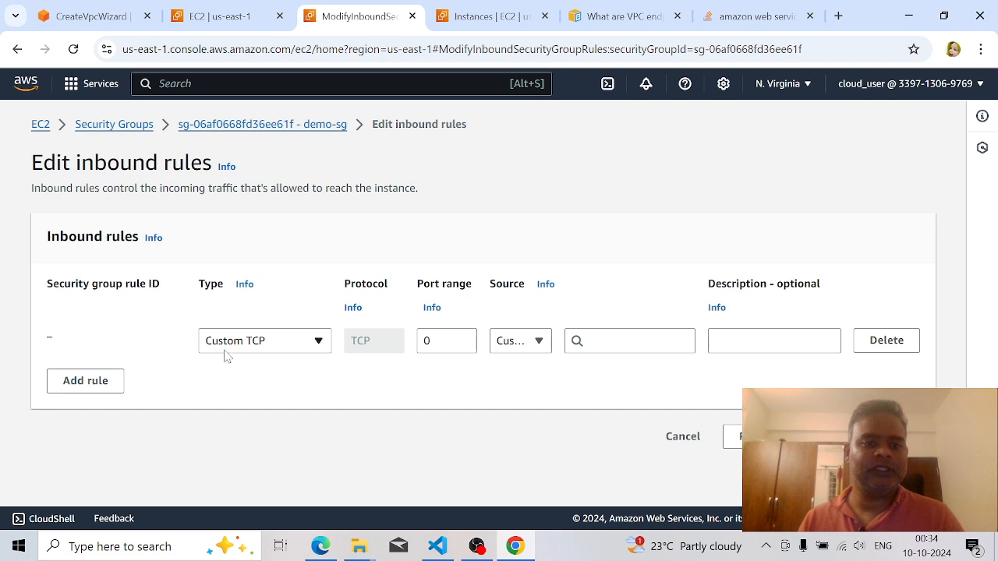
left_click(263, 347)
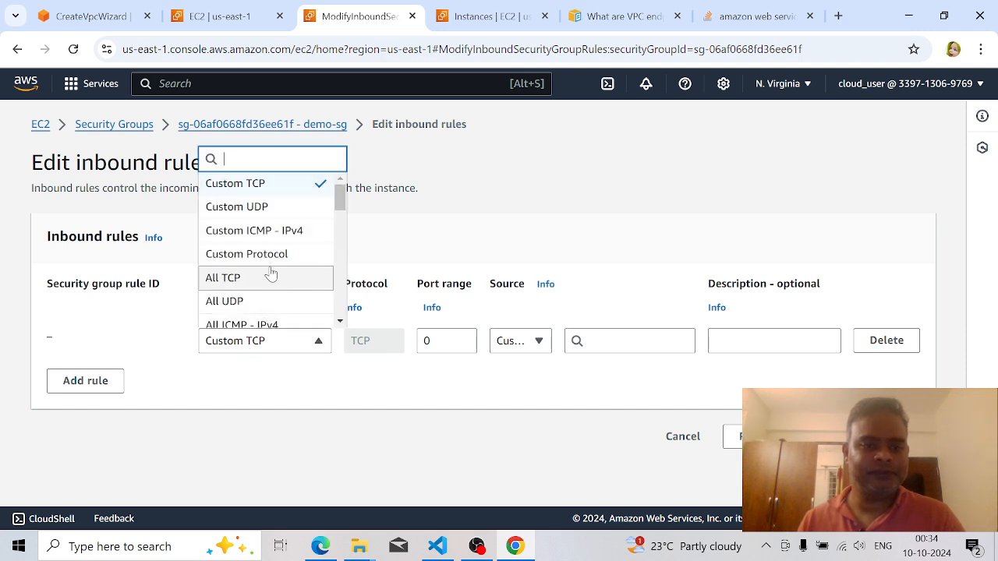
type("htt")
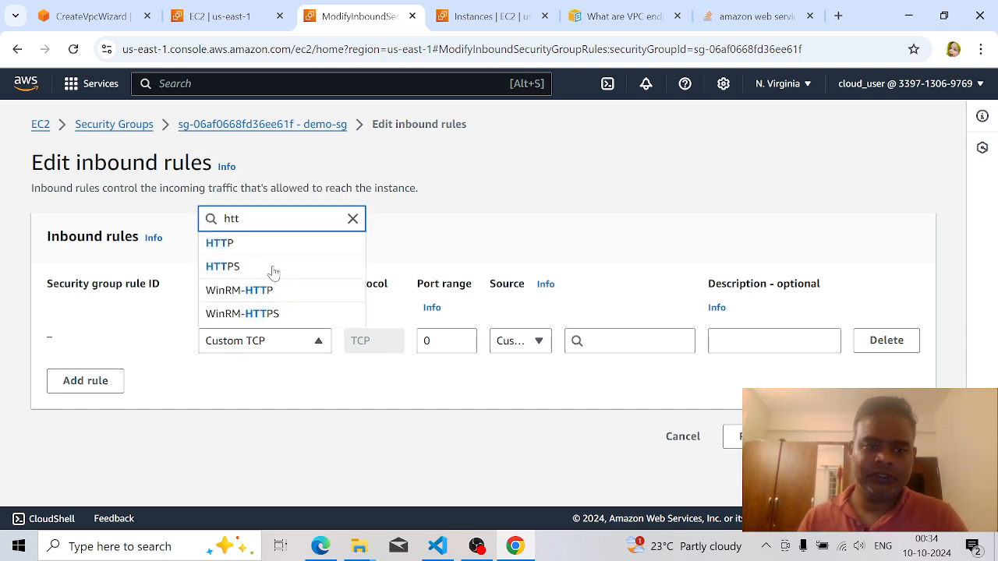
left_click(275, 268)
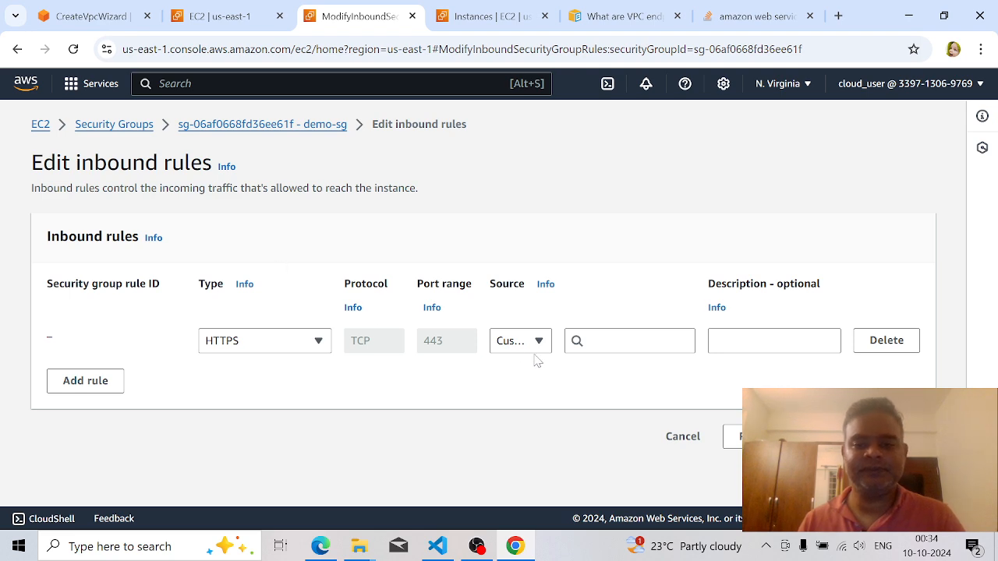
Set the new inbound rule's source to 10.0.0.0/16 and save the inbound rules.
left_click(623, 341)
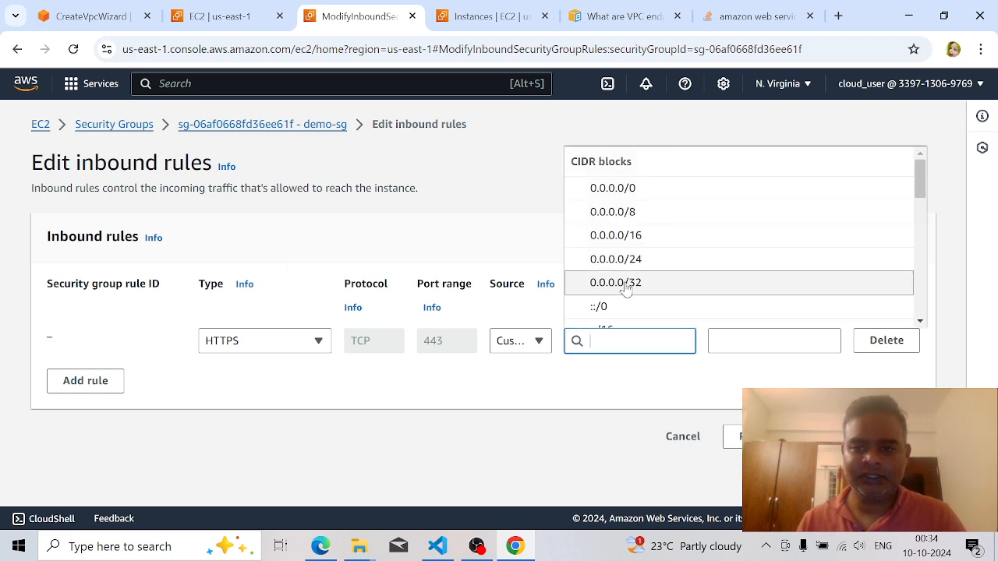
type("10.0")
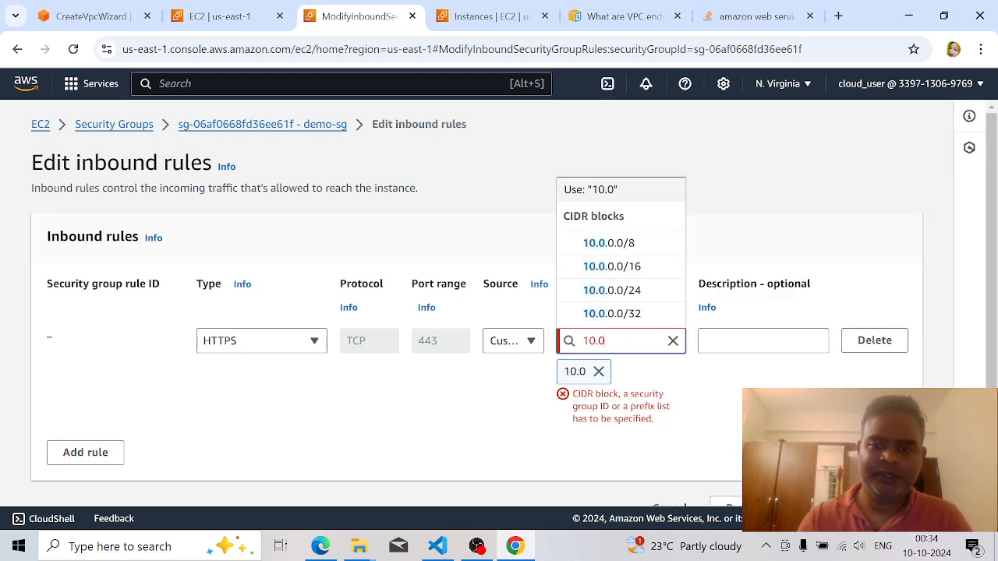
left_click(647, 267)
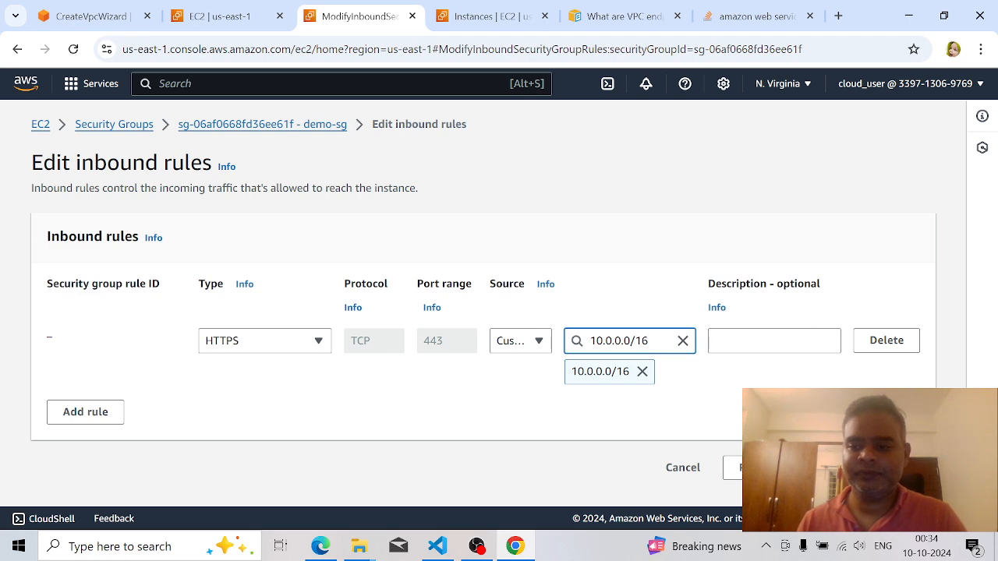
left_click(760, 468)
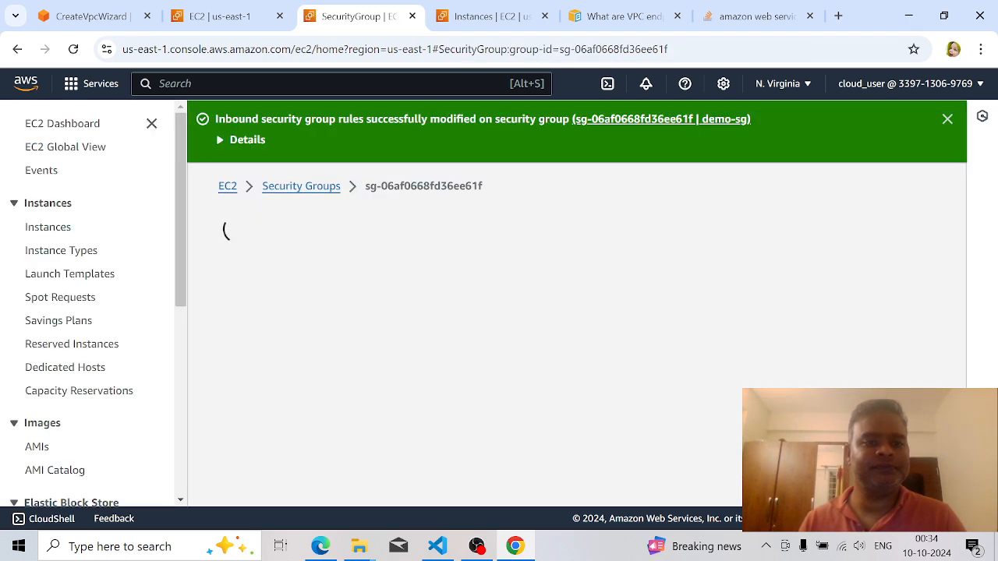
Edit the outbound rules of demo-sg and add a second rule of type HTTPS.
scroll(619, 345, "down", 3)
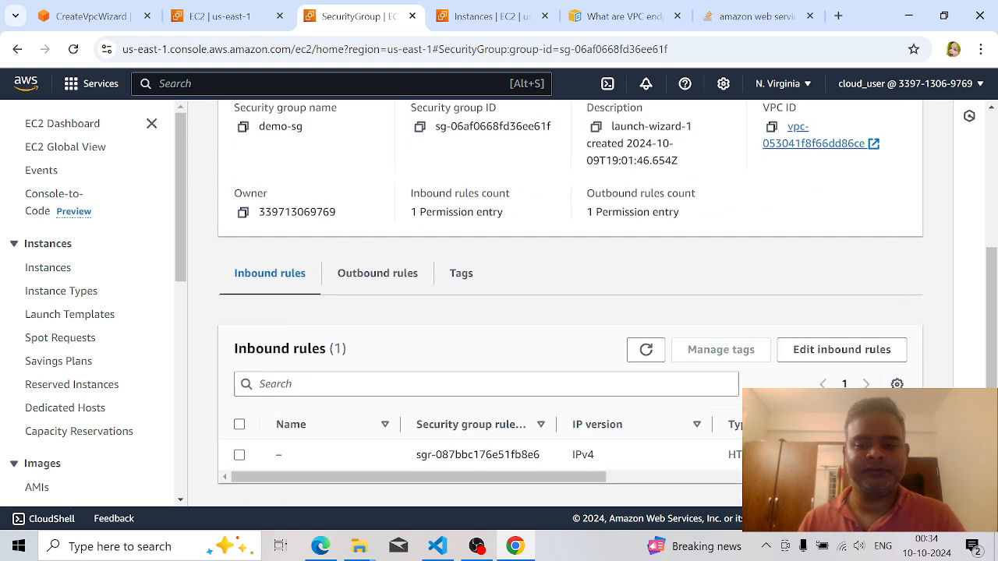
left_click(381, 285)
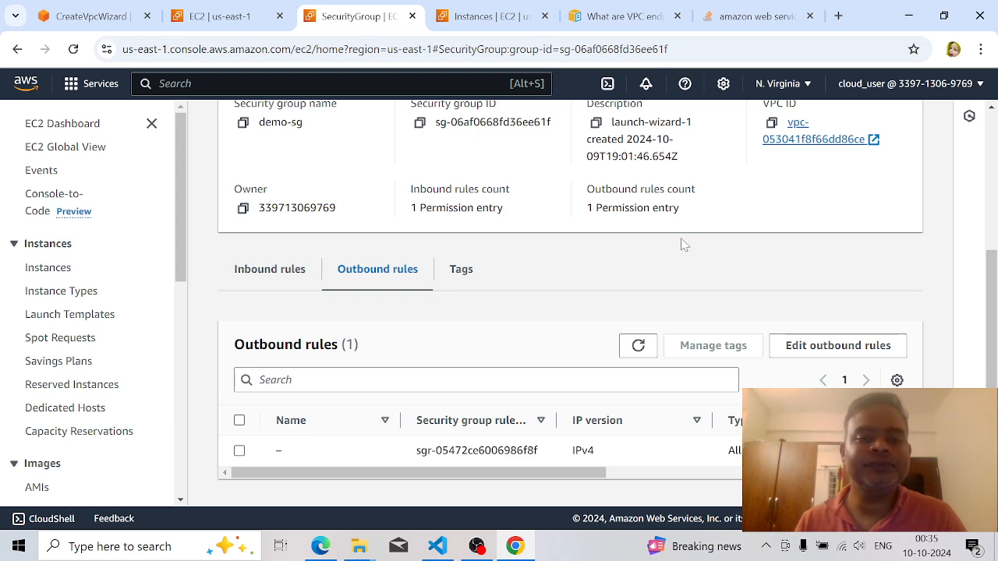
left_click(859, 360)
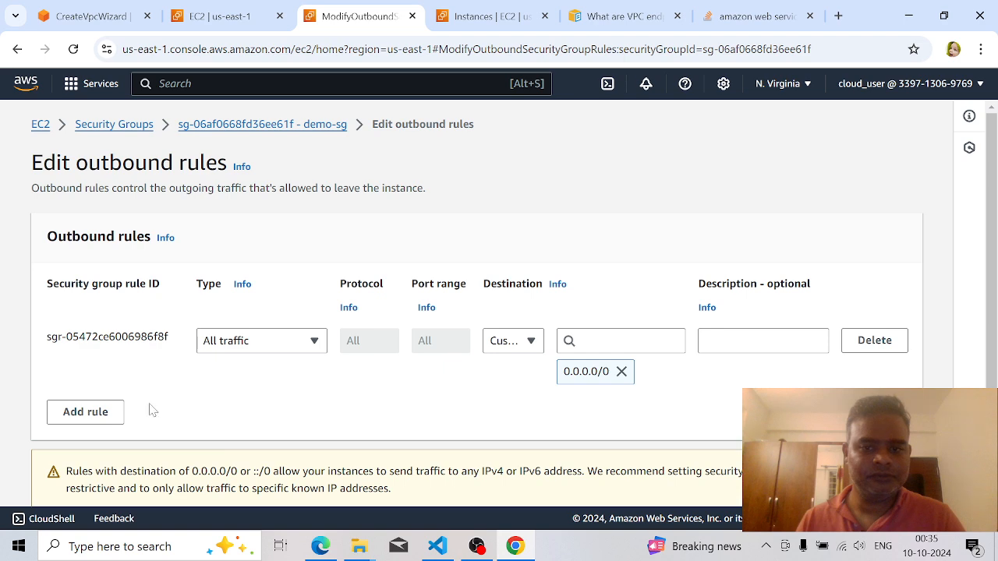
left_click(109, 413)
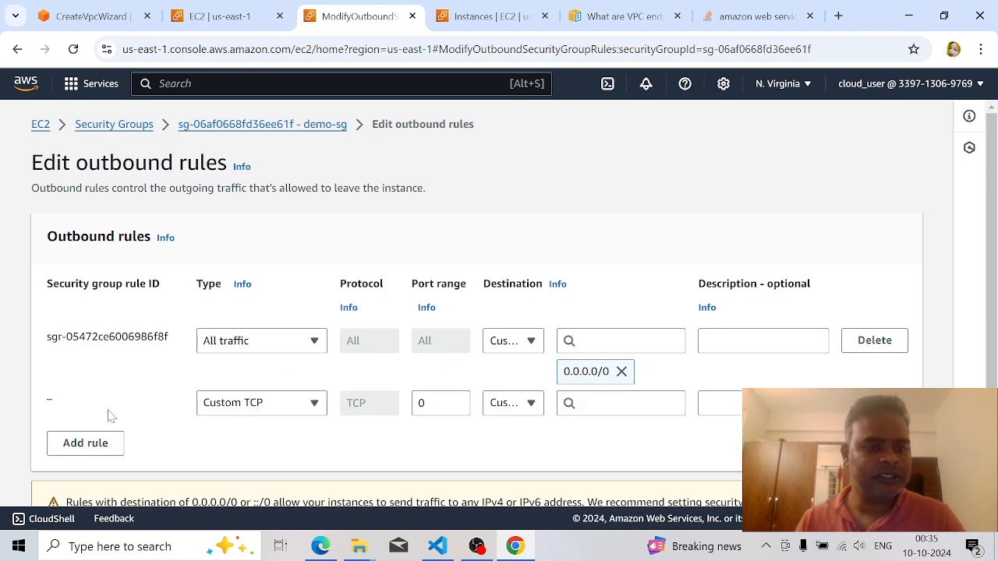
left_click(267, 405)
type("ht")
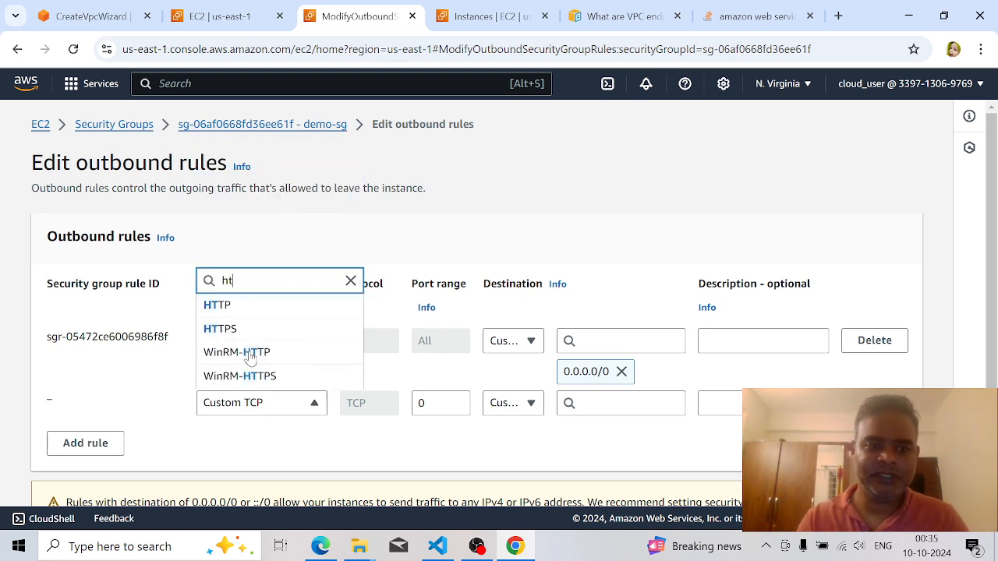
type("t")
left_click(293, 328)
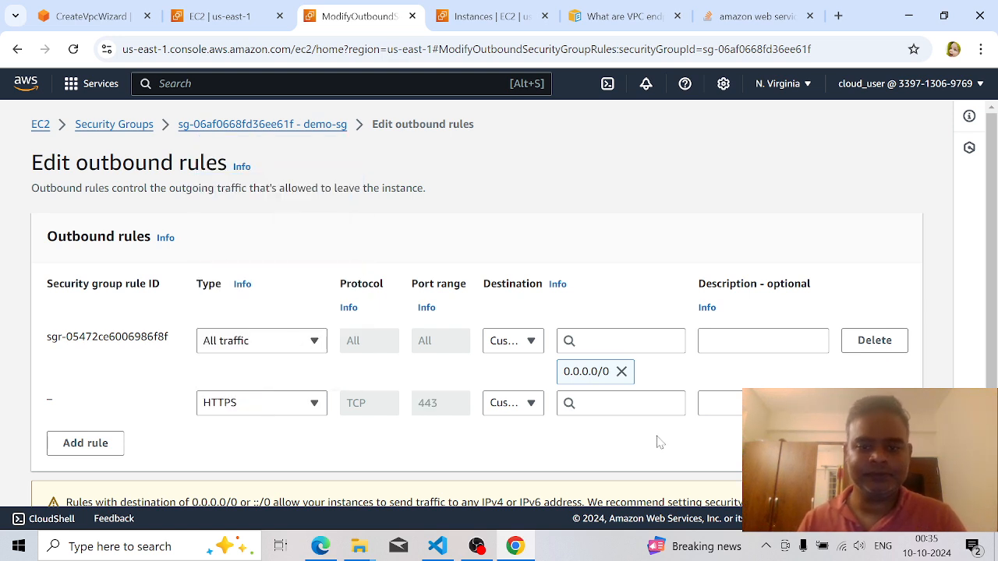
Set the new outbound rule's destination to 10.0.0.0/16 and save the outbound rules.
left_click(616, 403)
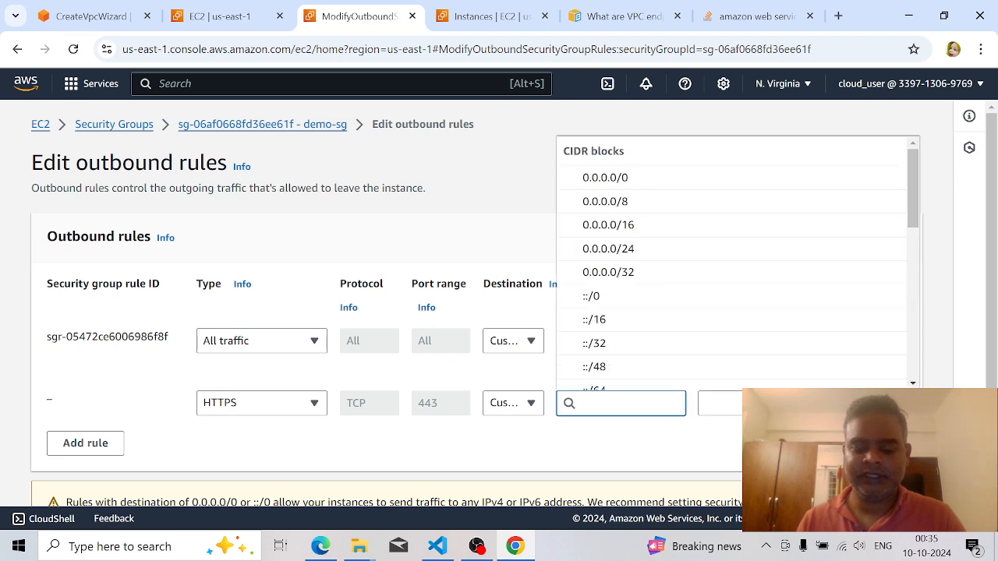
type("10.0")
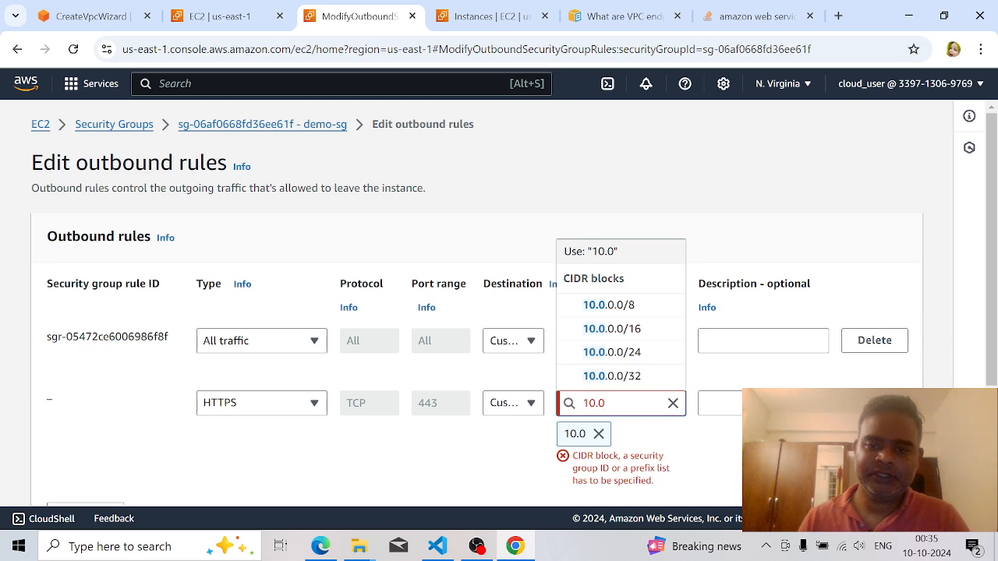
left_click(634, 329)
scroll(634, 330, "down", 2)
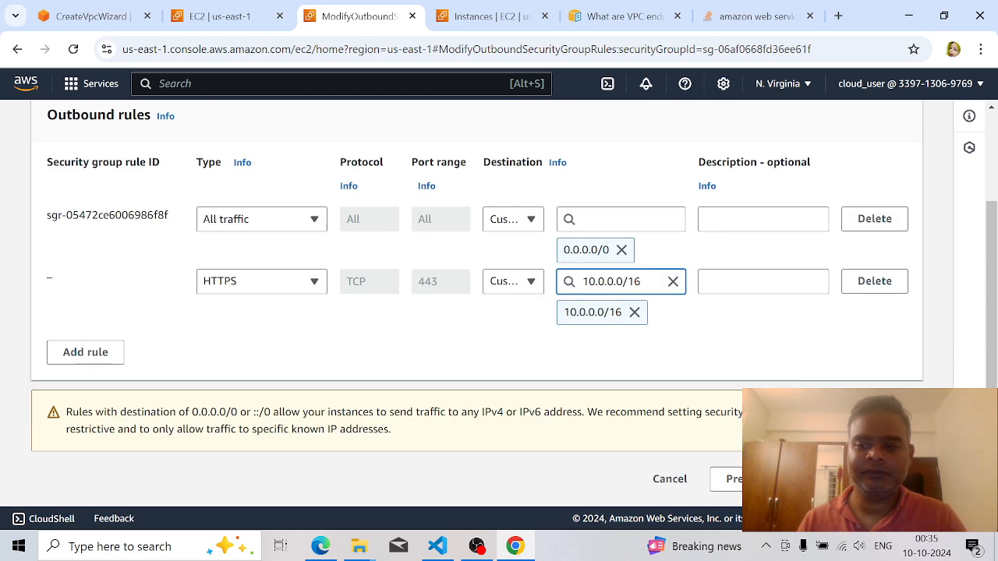
left_click(879, 479)
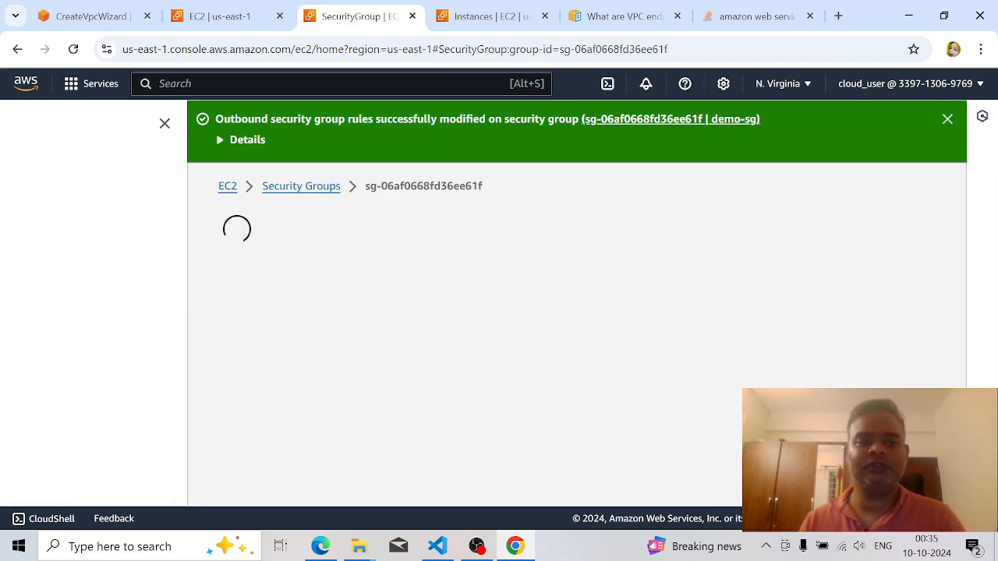
Check the task notes in VS Code, return to Chrome, open IAM Roles in a new tab and start creating a role.
left_click(439, 547)
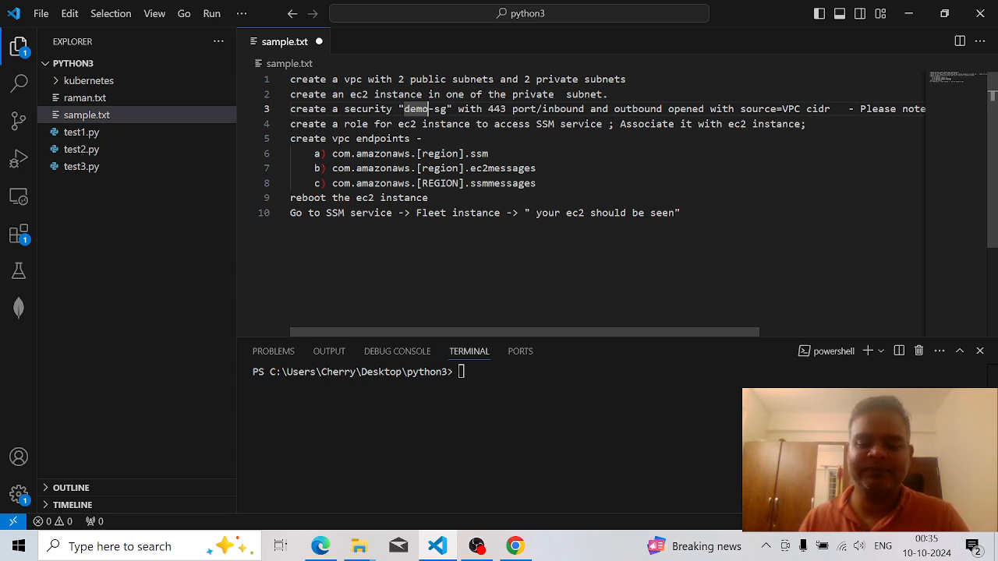
key("alt+Tab")
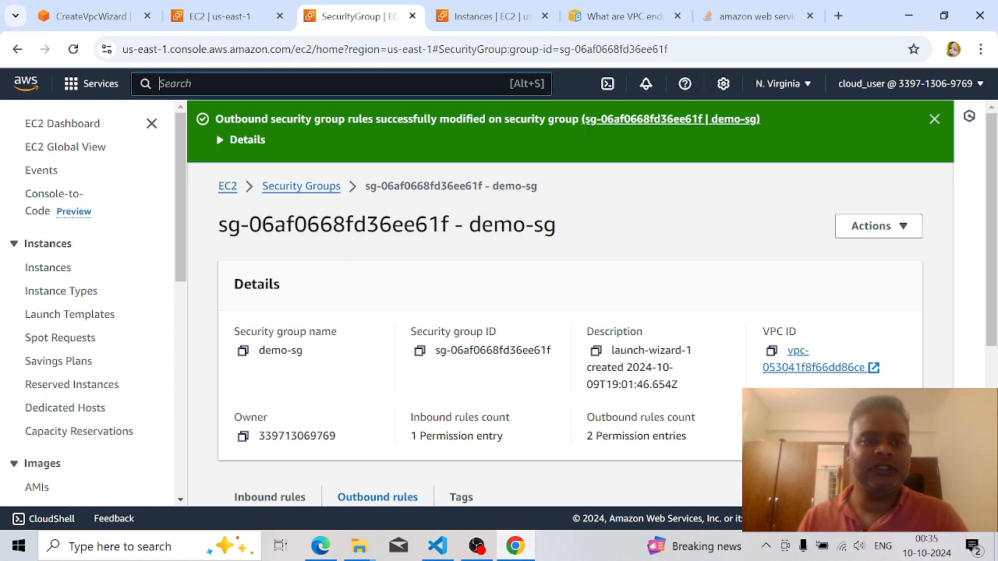
left_click(398, 76)
type("roles")
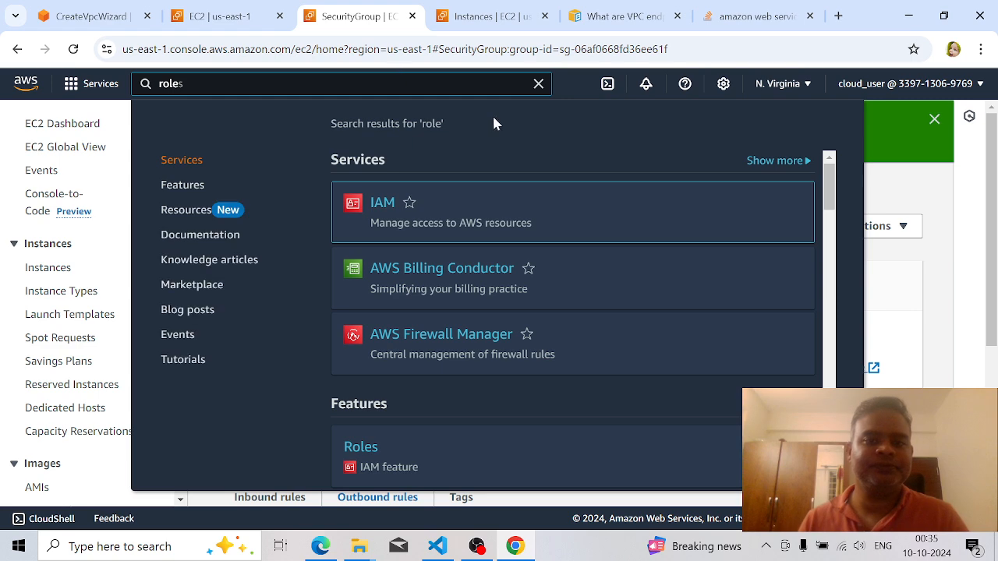
right_click(441, 273)
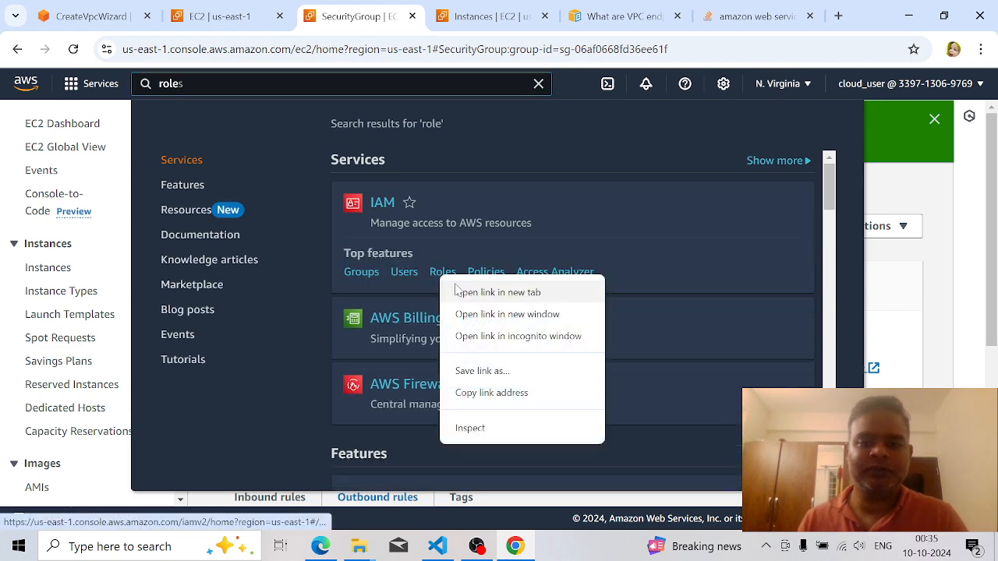
left_click(497, 293)
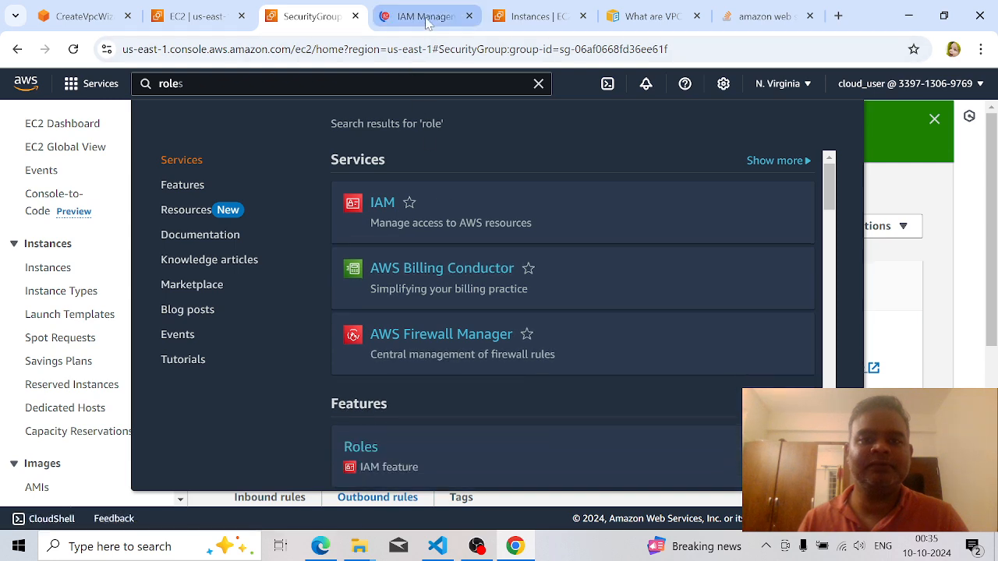
left_click(426, 18)
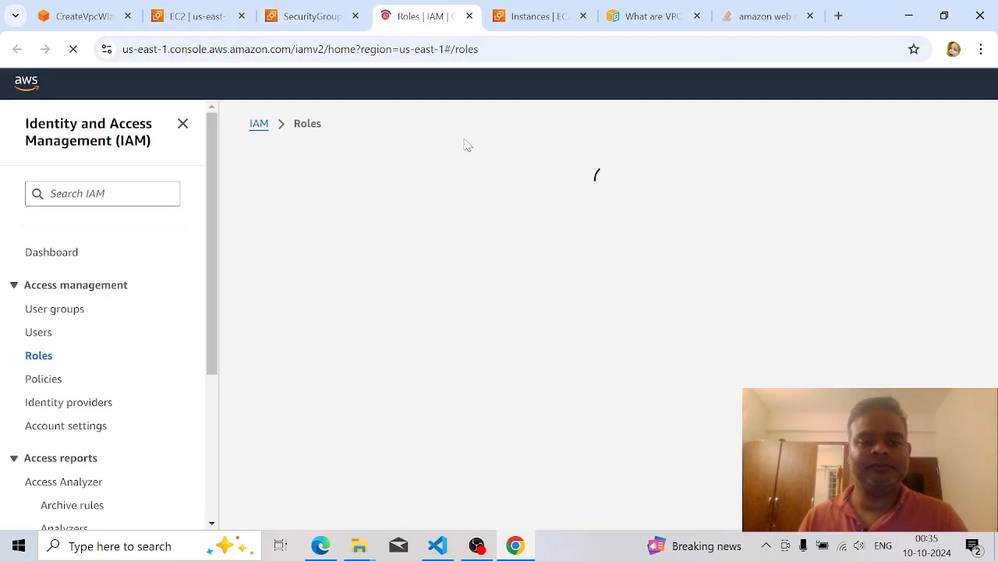
left_click(849, 170)
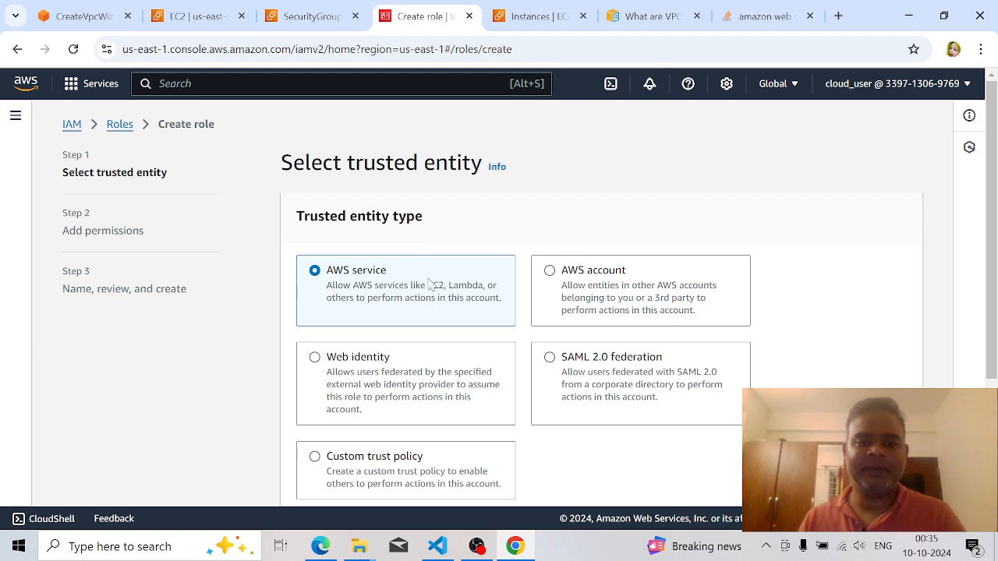
Set the role's trusted service to EC2 with the EC2 Role for AWS Systems Manager use case and continue to the permissions.
scroll(455, 308, "down", 3)
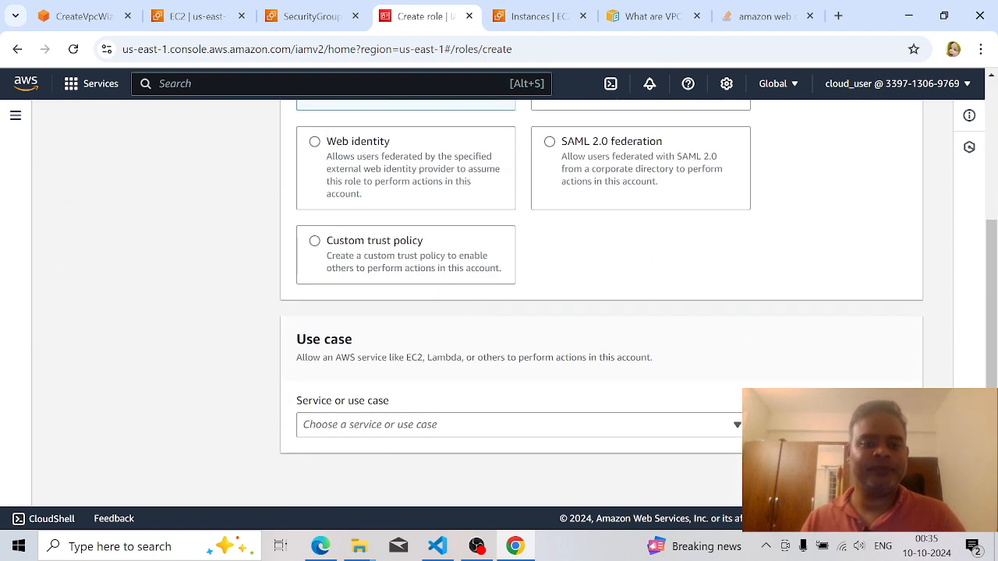
left_click(454, 427)
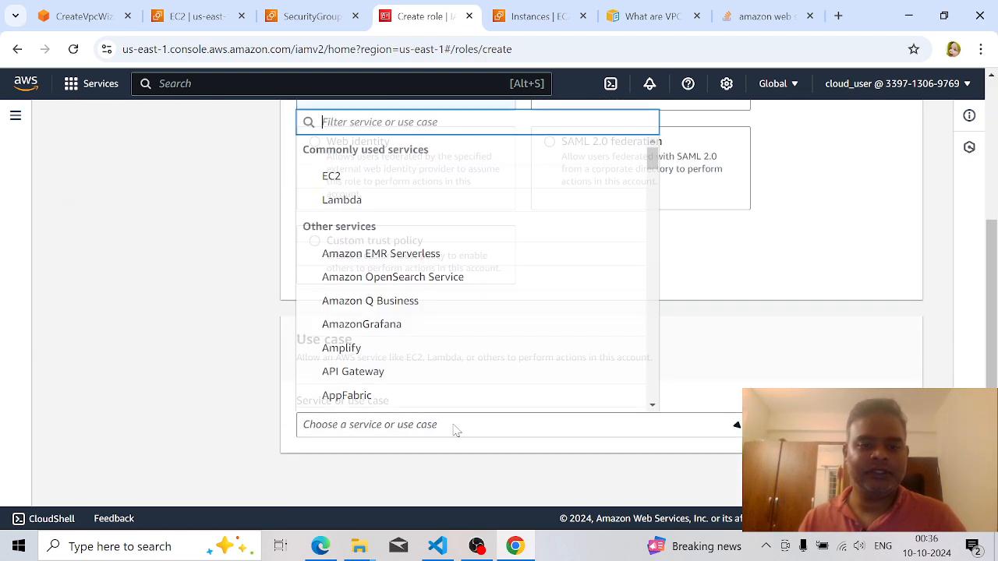
left_click(402, 176)
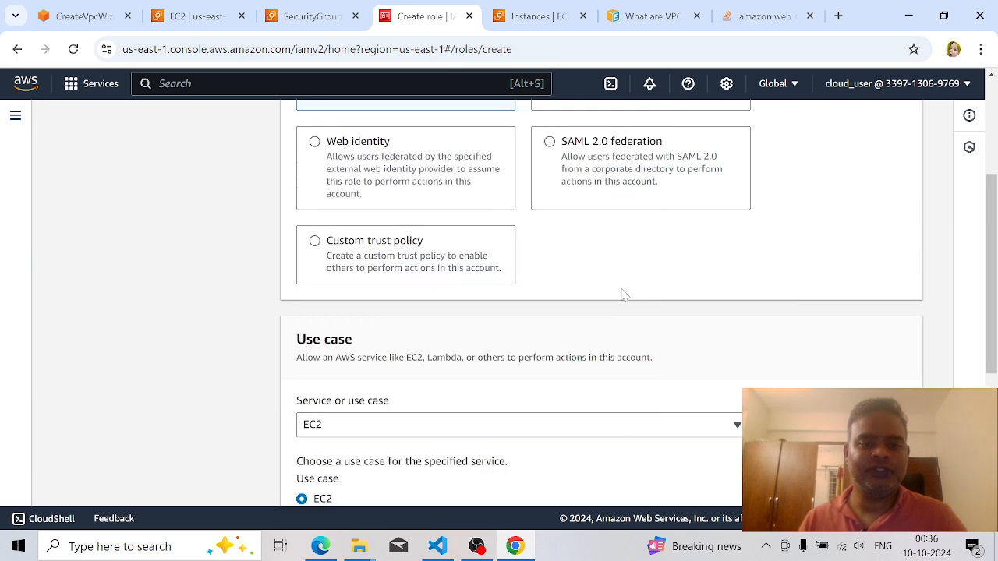
scroll(616, 296, "down", 2)
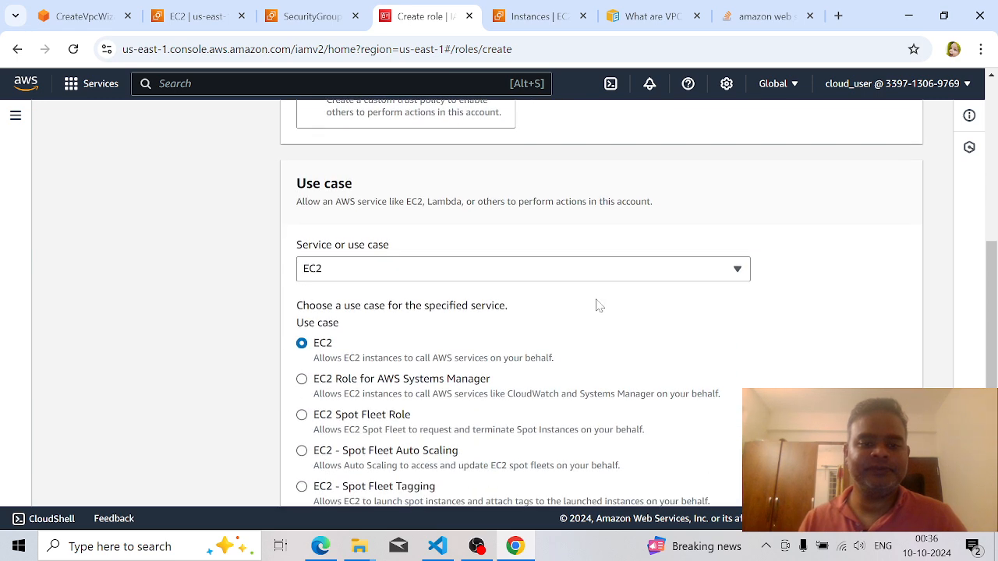
left_click(356, 386)
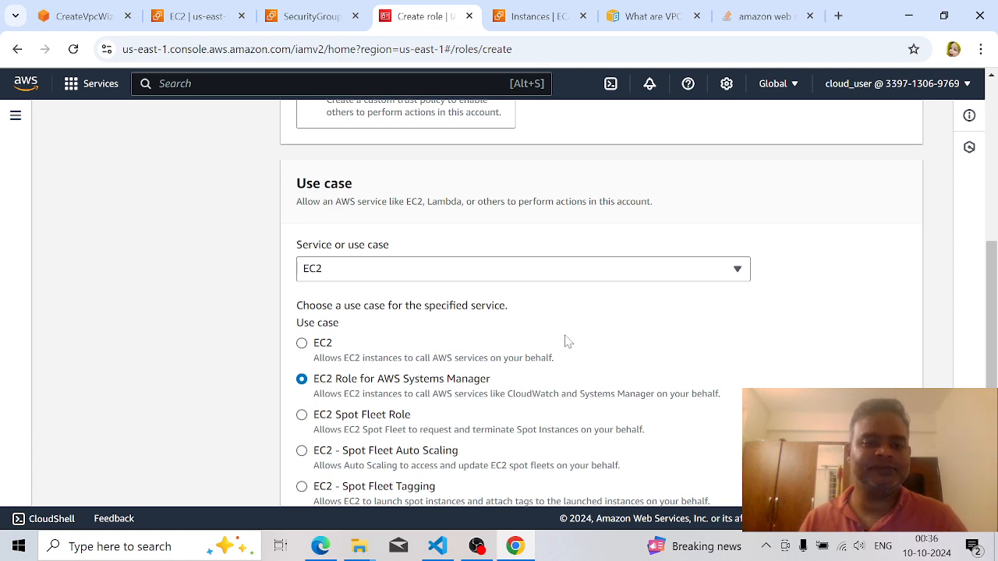
scroll(574, 338, "down", 2)
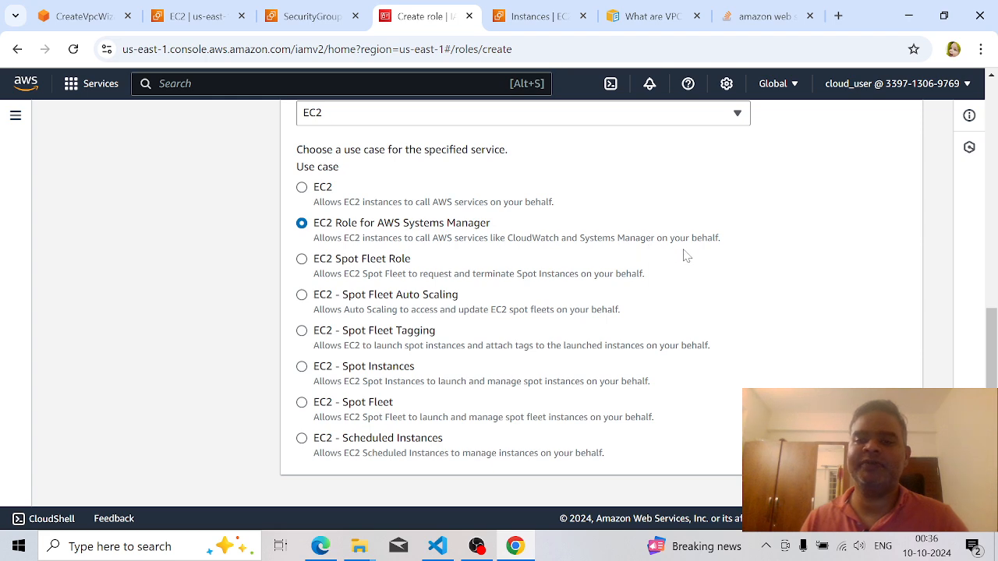
scroll(748, 269, "down", 1)
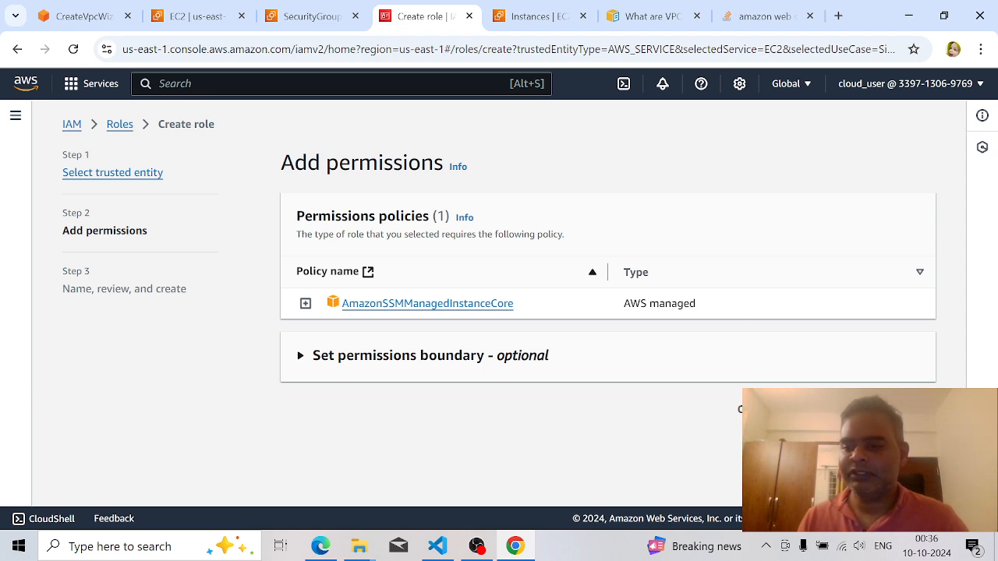
Accept the AmazonSSMManagedInstanceCore policy, name the role demo-ssm-role and create it.
left_click(910, 409)
left_click(670, 301)
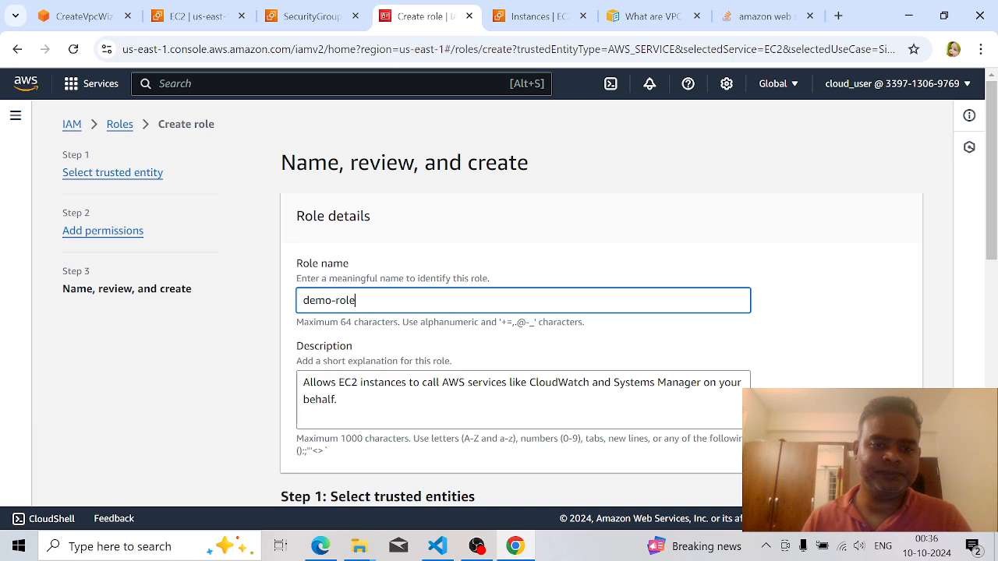
scroll(371, 207, "down", 2)
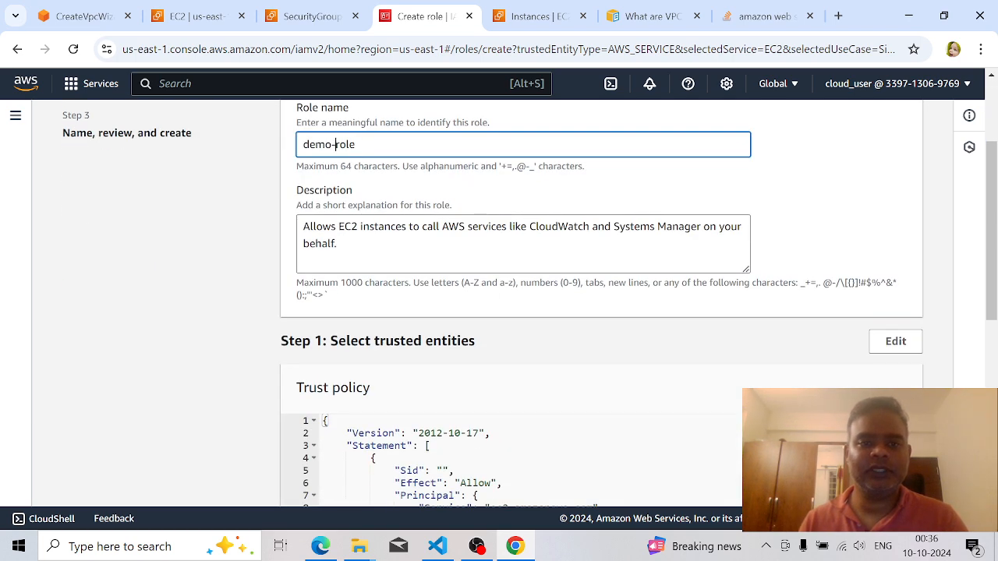
type("ss")
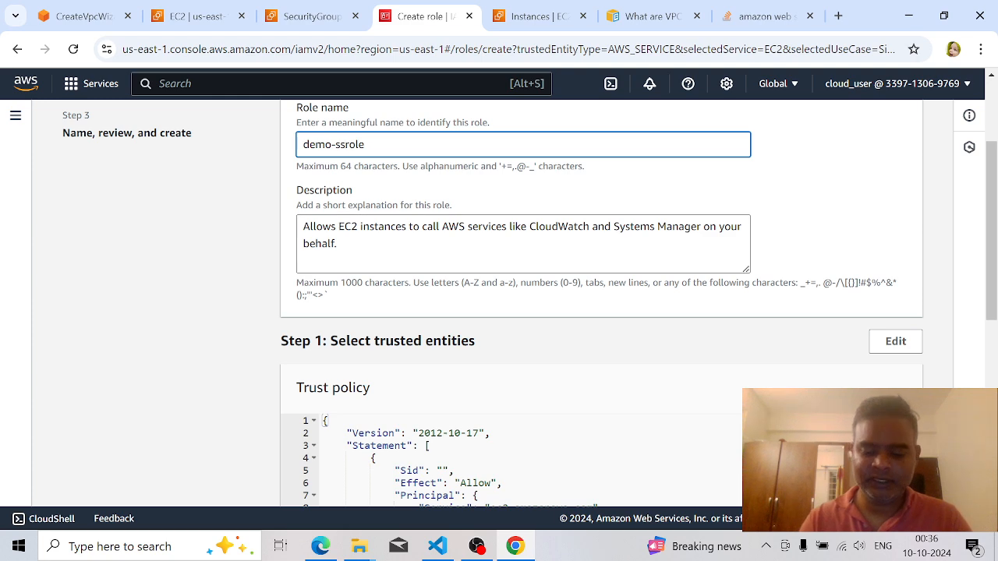
type("m-")
scroll(573, 351, "down", 3)
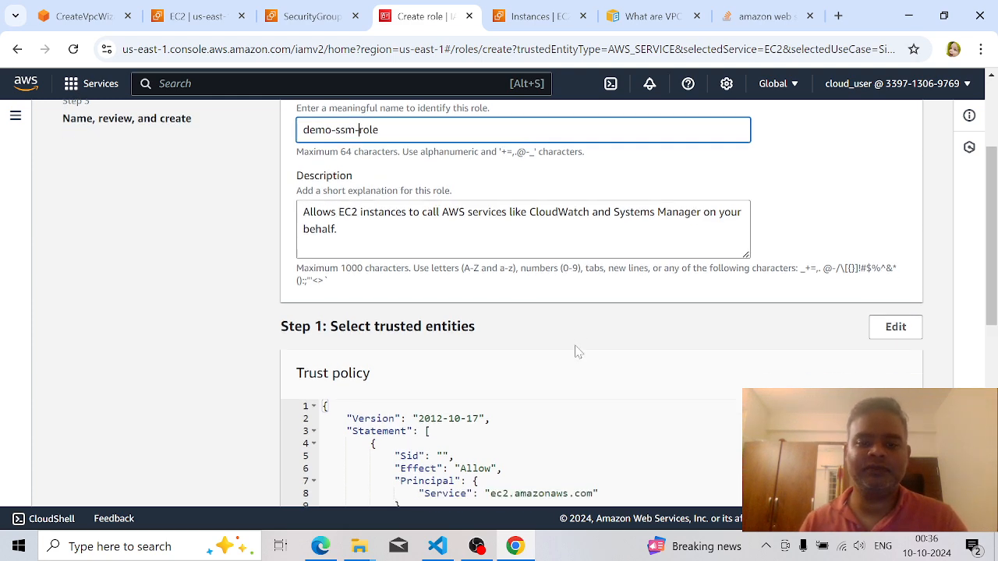
scroll(570, 355, "up", 1)
scroll(569, 367, "down", 5)
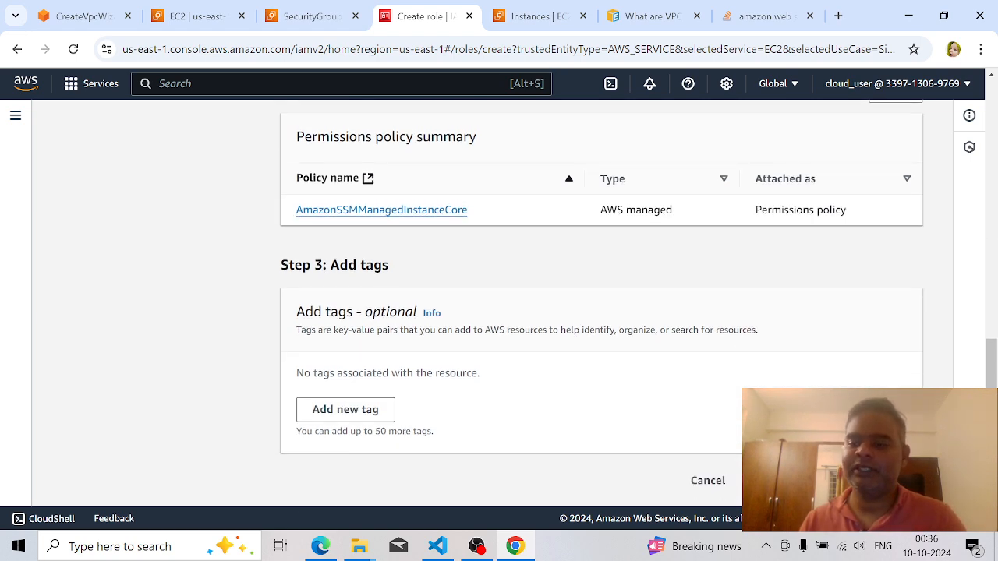
left_click(878, 480)
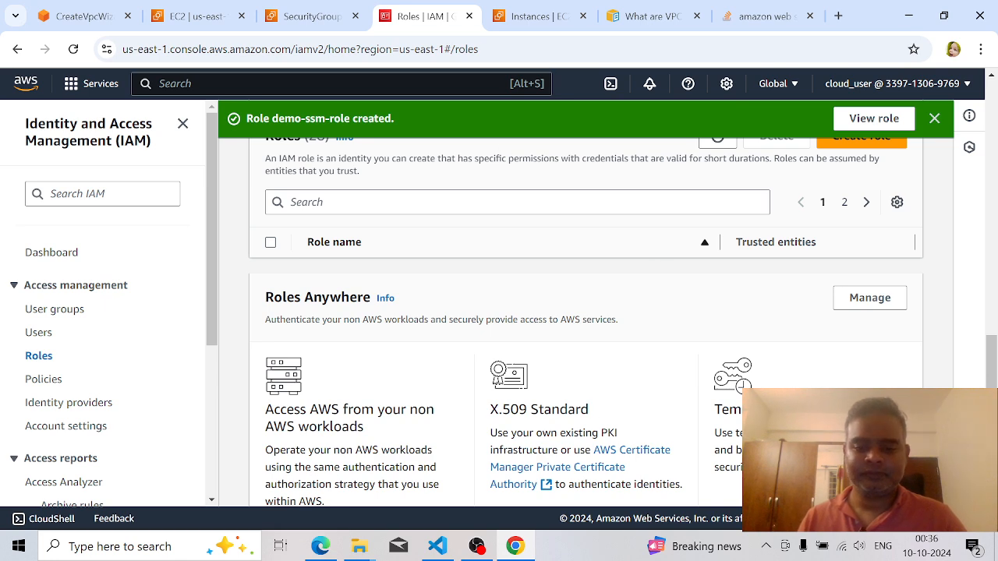
Check the role task in the VS Code notes, return to the EC2 instances in Chrome and refresh demo-ec2's status.
left_click(437, 546)
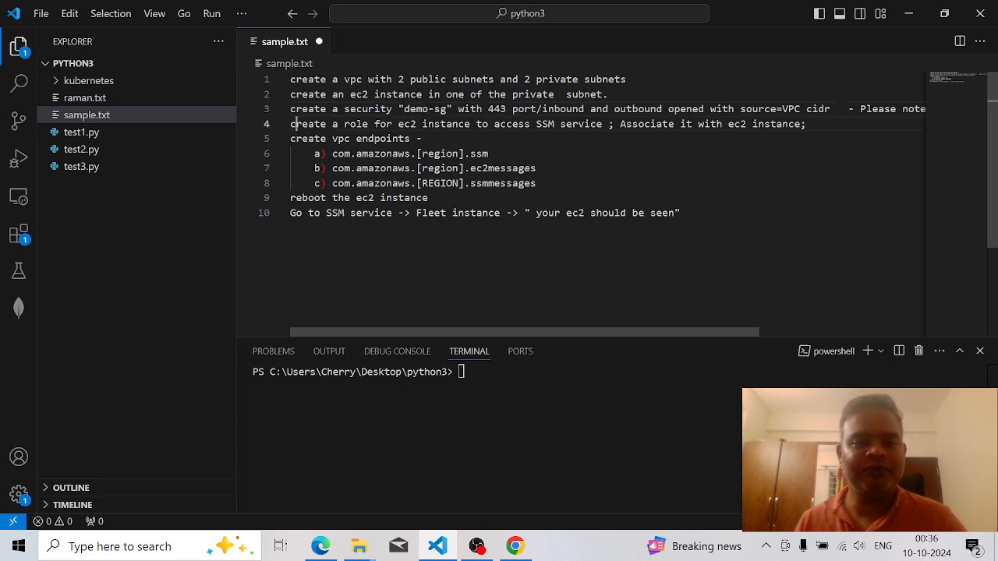
left_click_drag(296, 124, 604, 124)
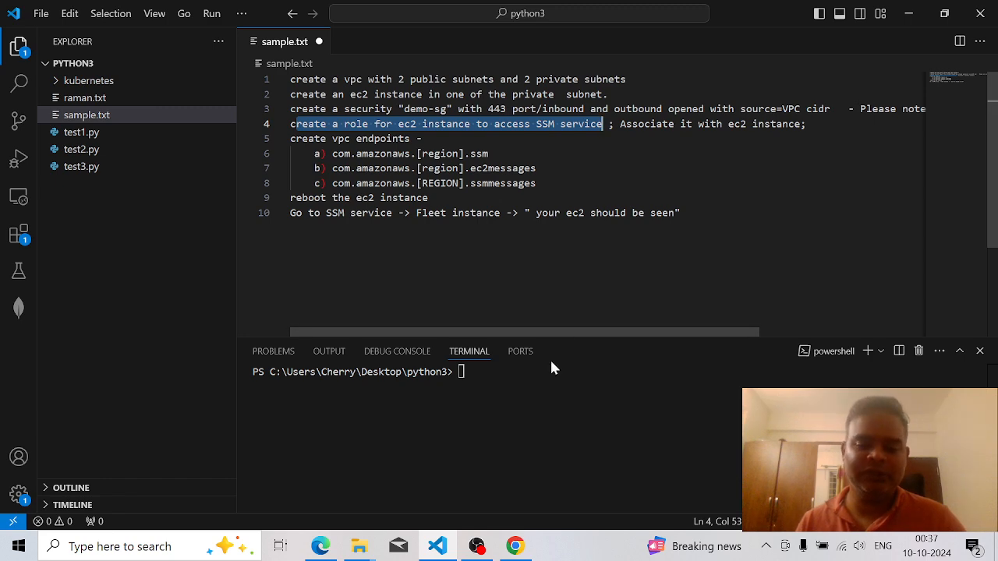
left_click(523, 548)
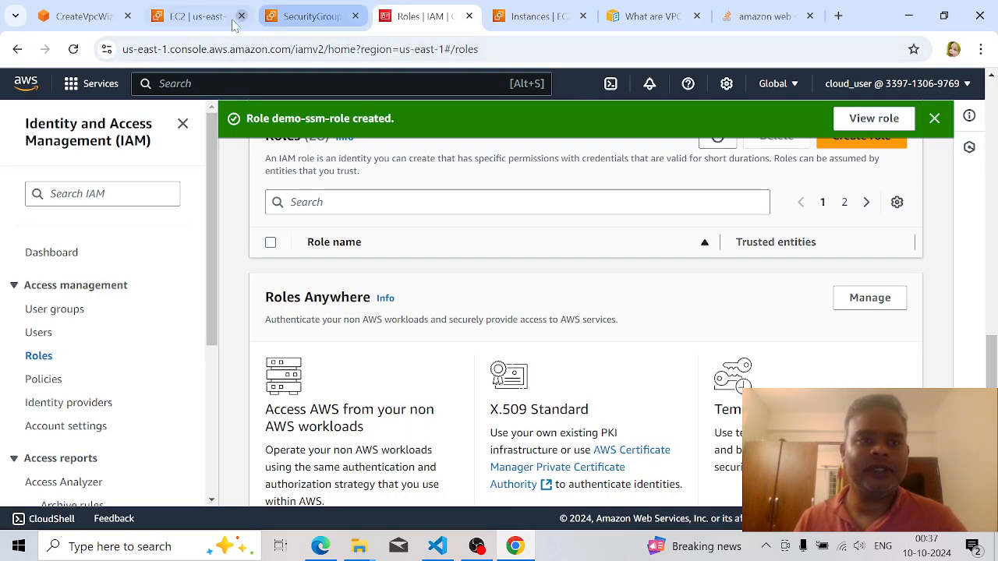
left_click(198, 16)
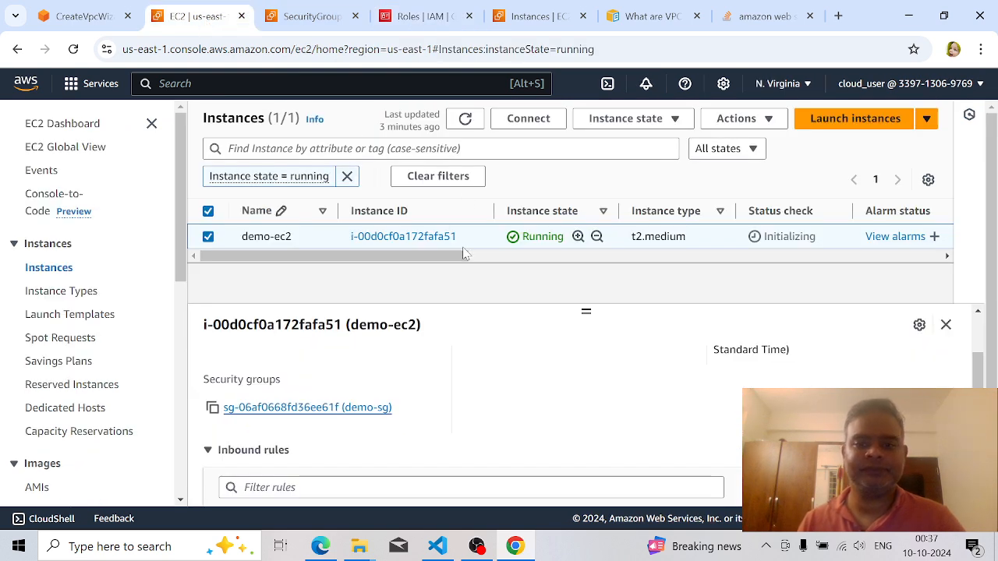
left_click(465, 119)
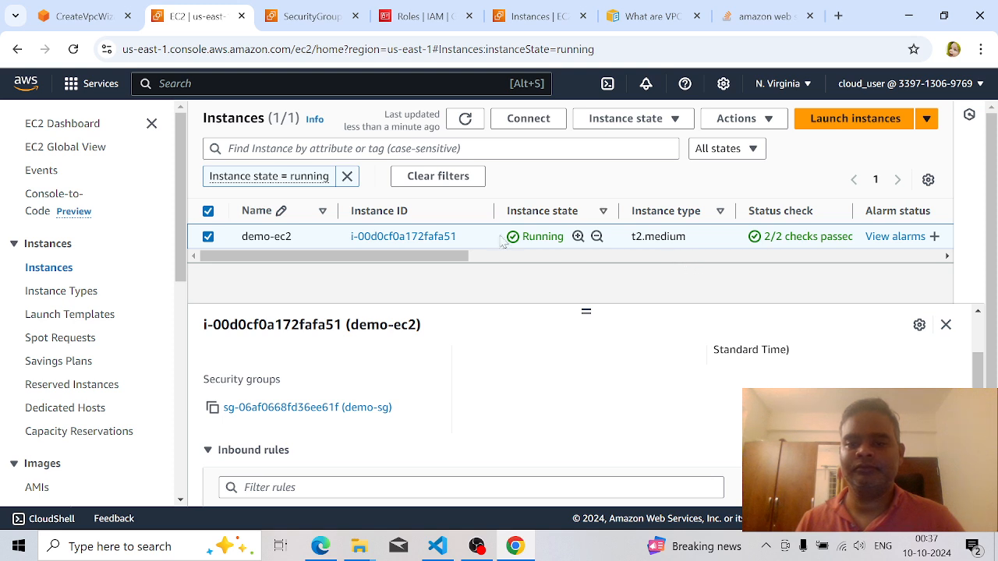
left_click_drag(460, 258, 493, 271)
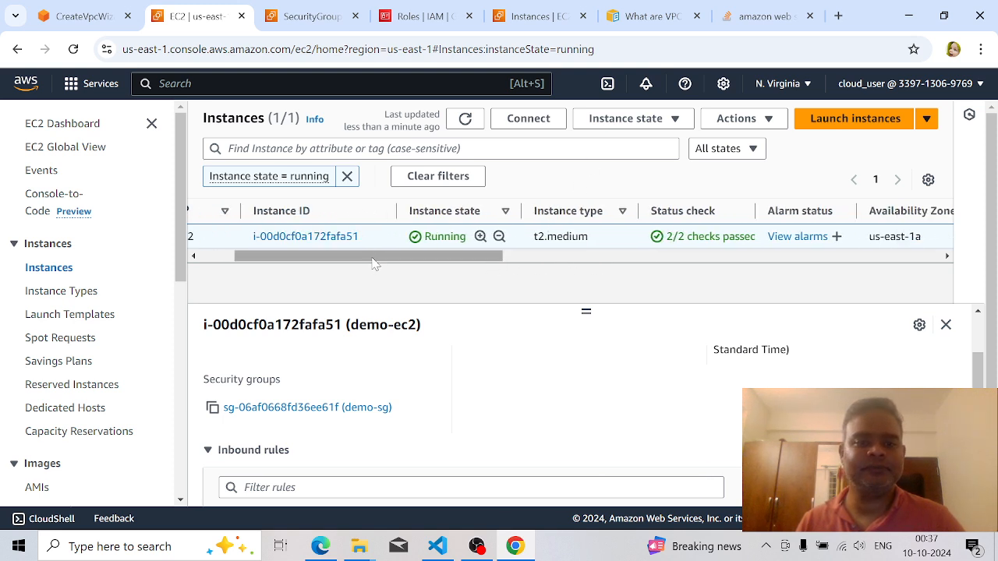
left_click_drag(374, 260, 313, 262)
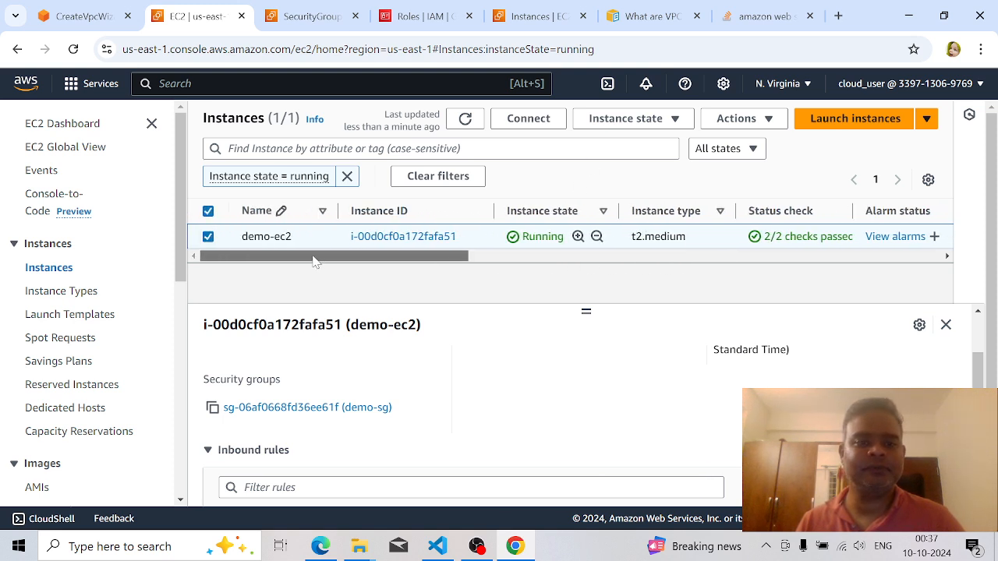
Attach the IAM role demo-ssm-role to the demo-ec2 instance and check the role in the instance details.
left_click(675, 125)
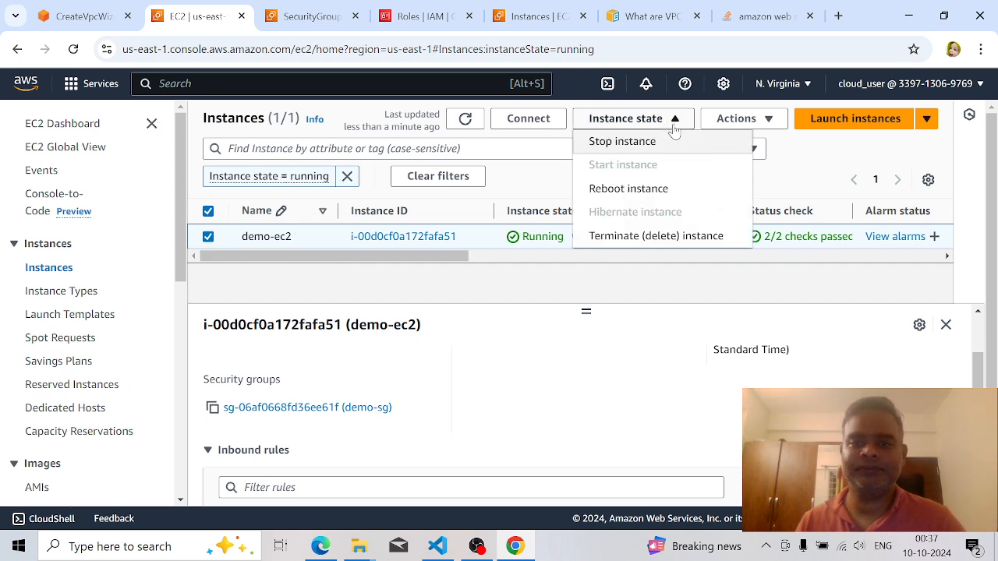
left_click(753, 123)
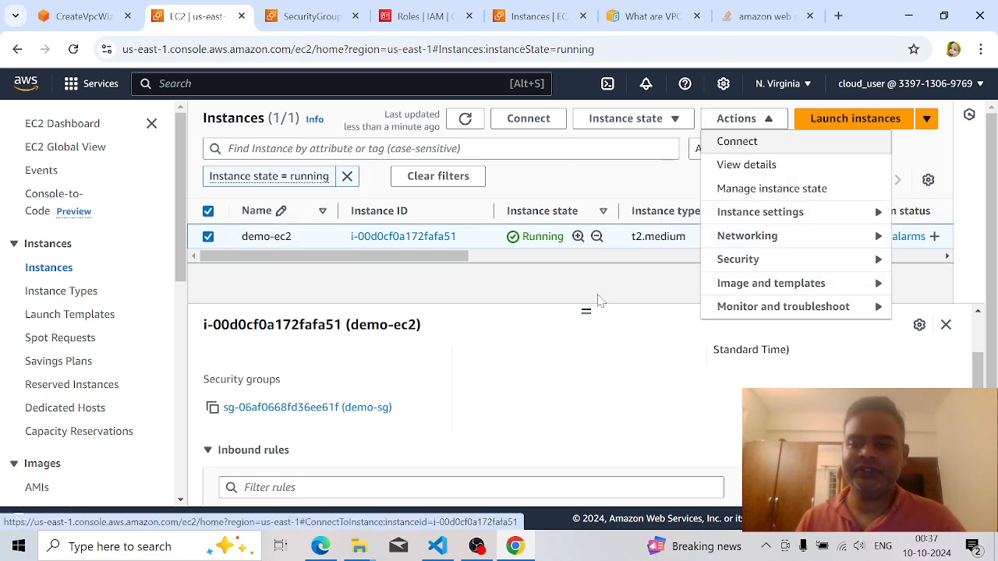
left_click(771, 264)
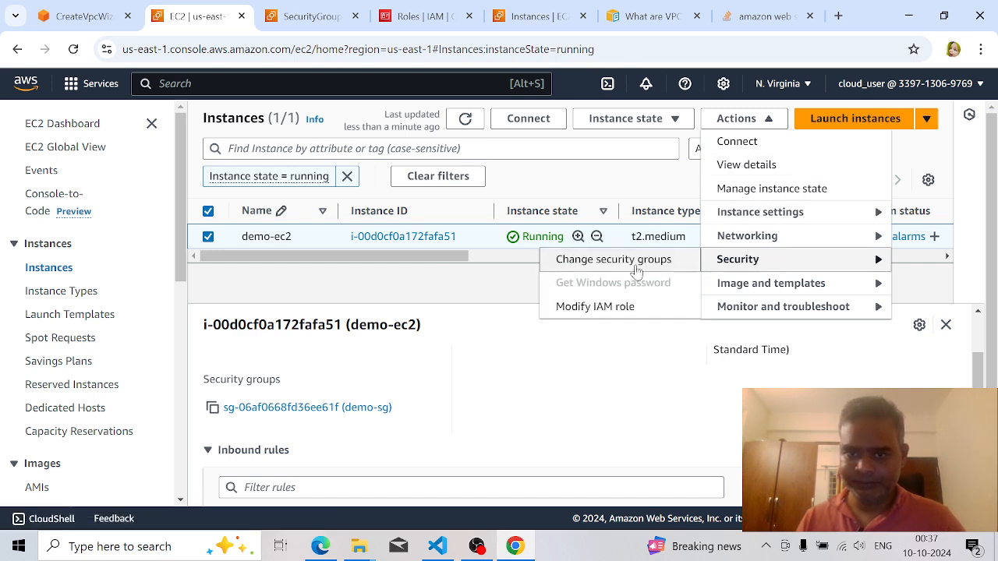
left_click(613, 308)
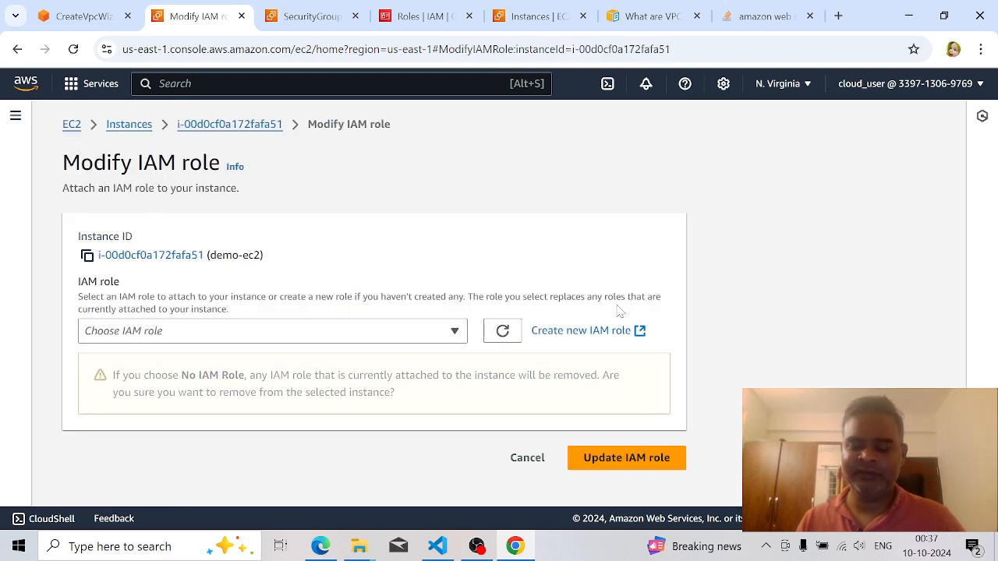
left_click(430, 330)
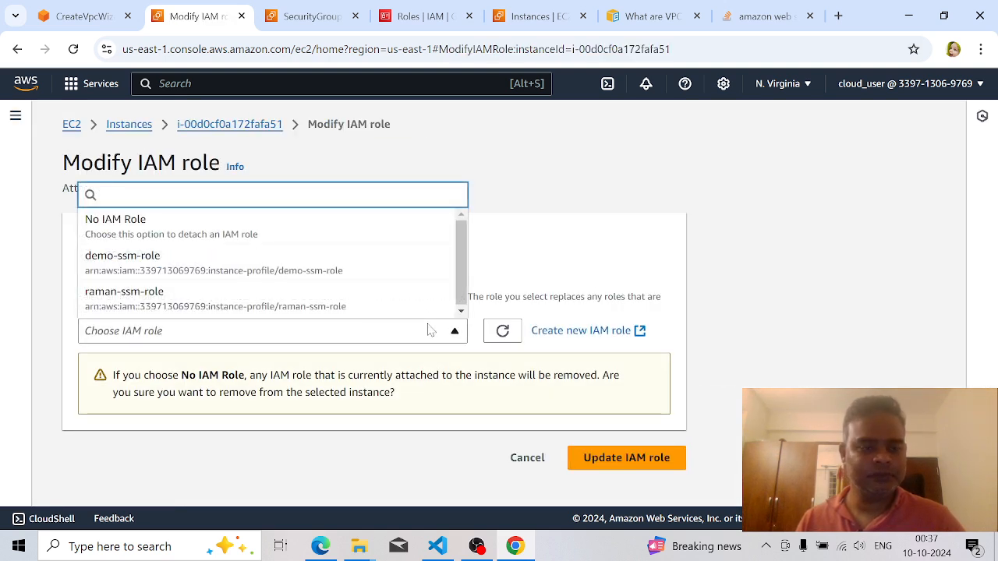
left_click(331, 265)
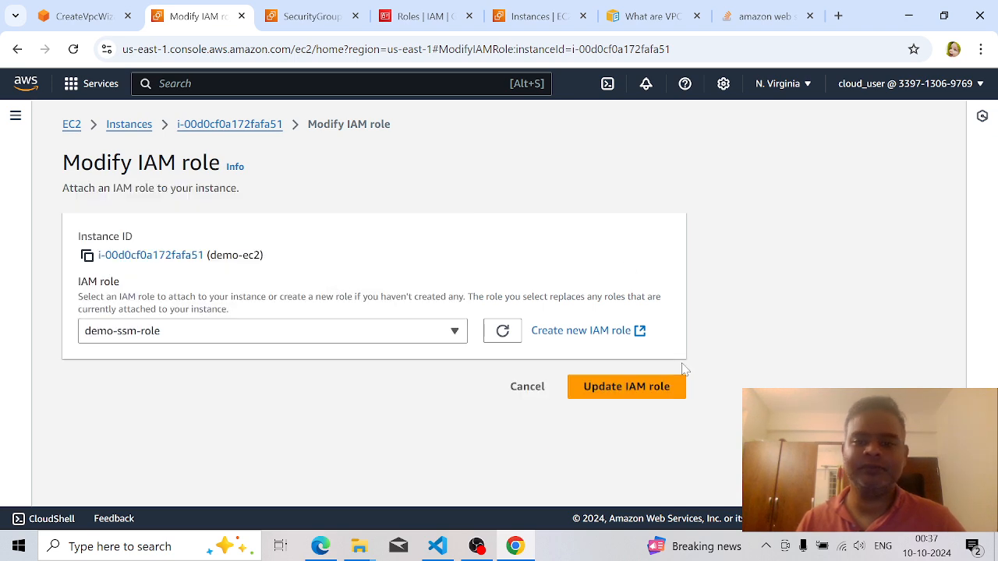
left_click(636, 385)
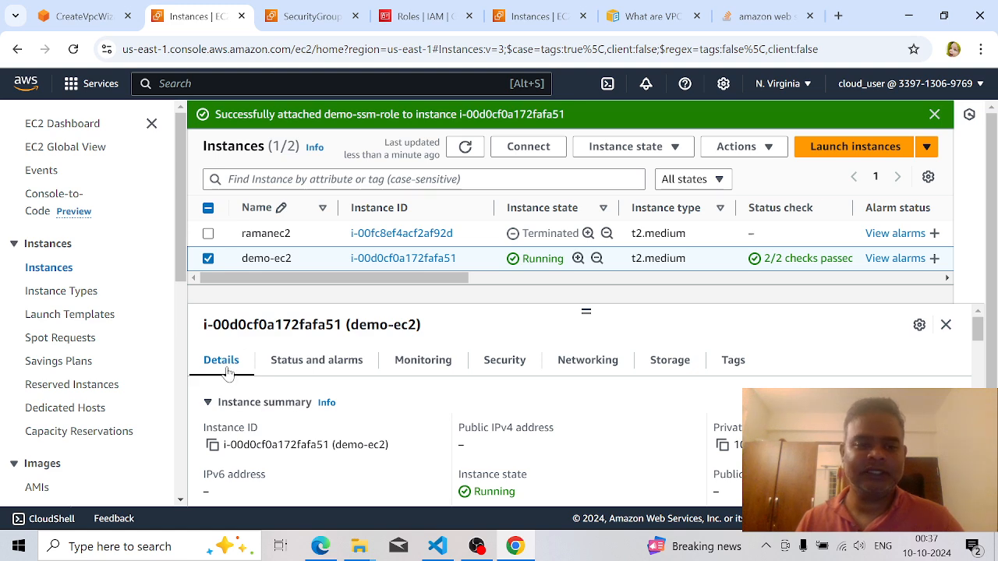
scroll(641, 425, "down", 5)
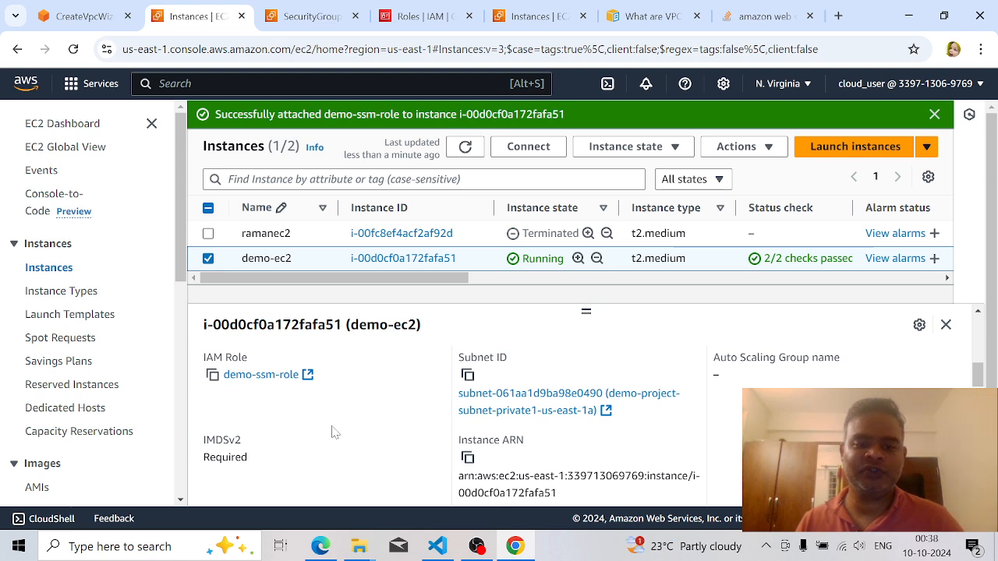
Review the required VPC endpoints in the VS Code notes, return to Chrome and open the VPC dashboard from the Create VPC workflow page.
left_click(449, 545)
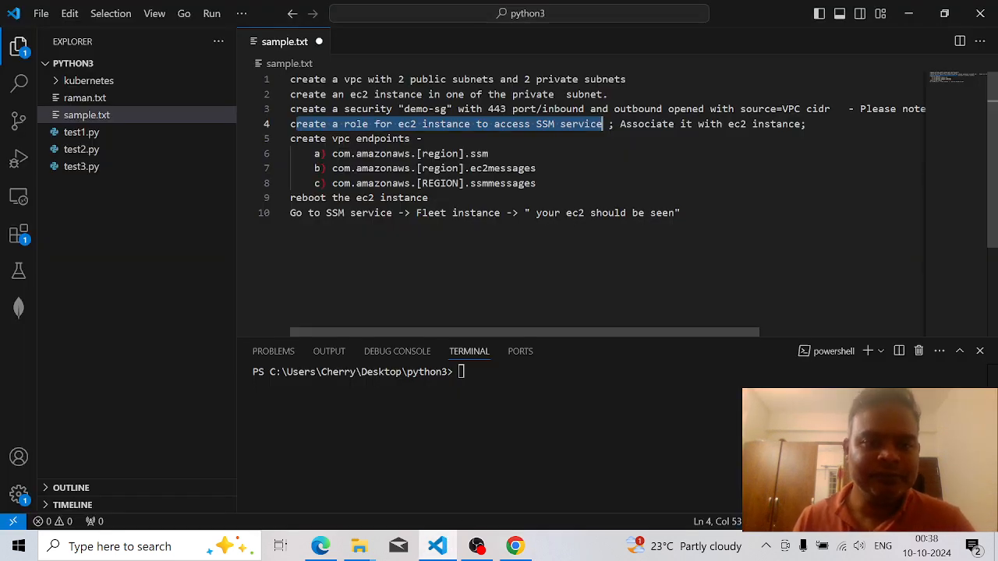
left_click_drag(290, 138, 422, 138)
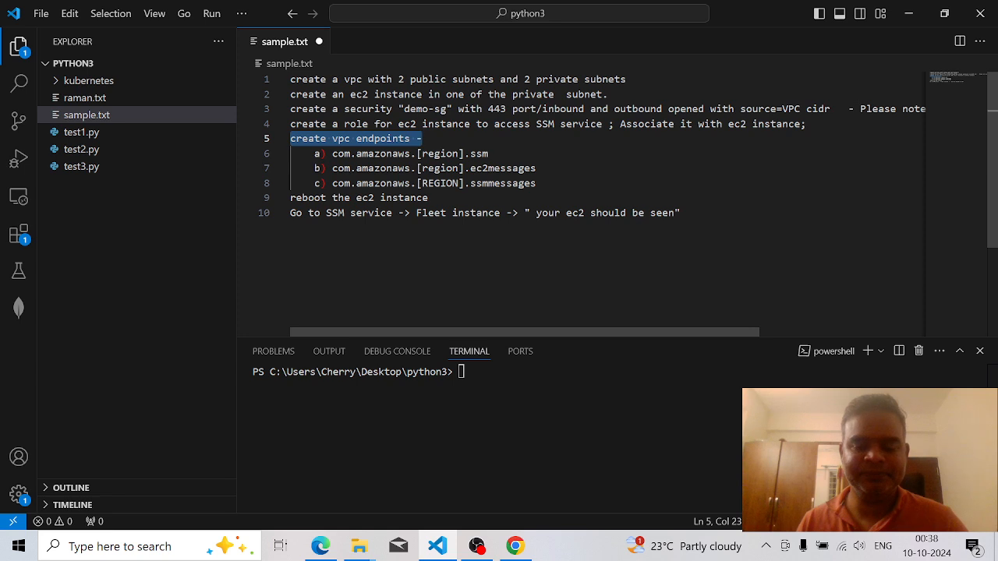
left_click_drag(536, 183, 315, 154)
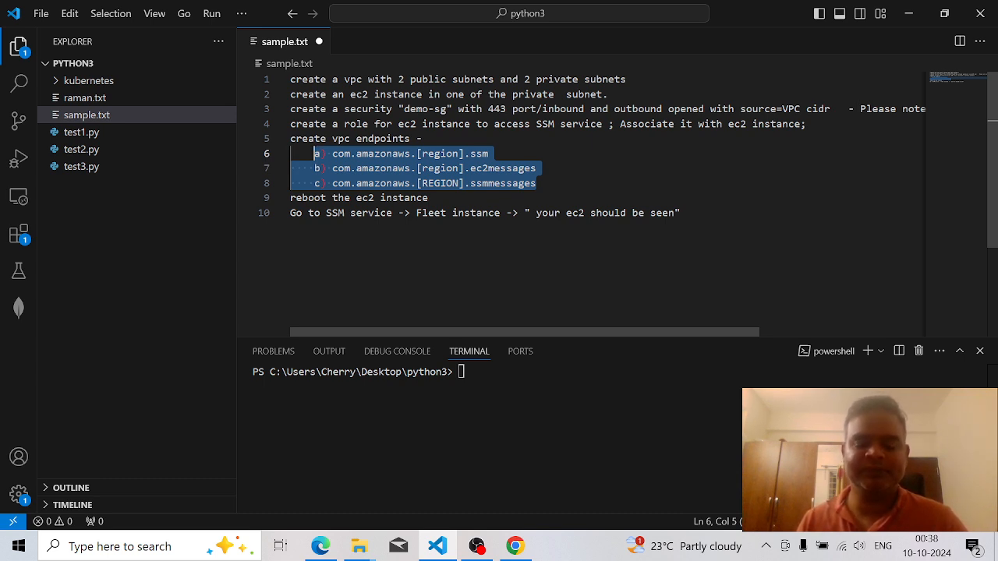
left_click(515, 547)
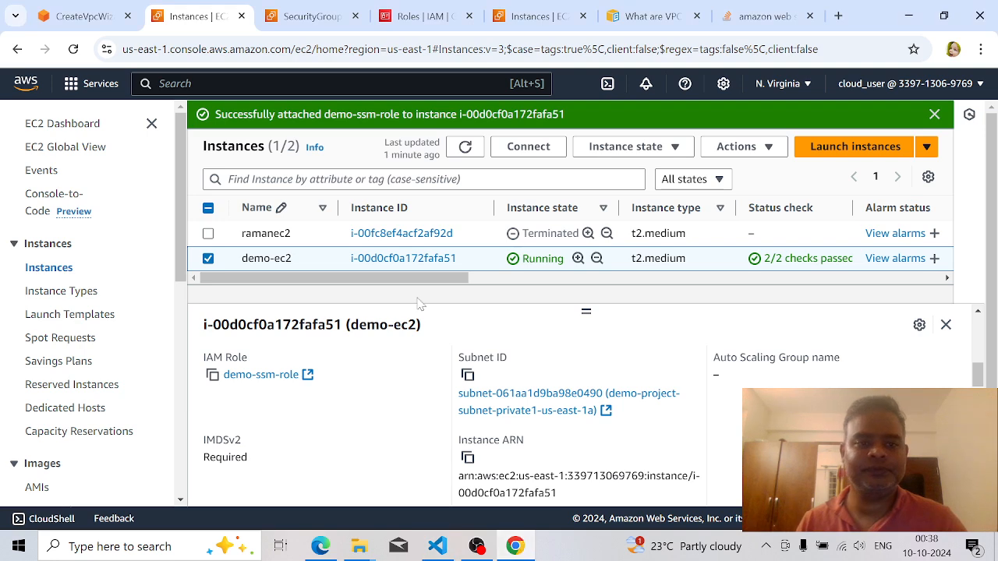
key("ctrl+1")
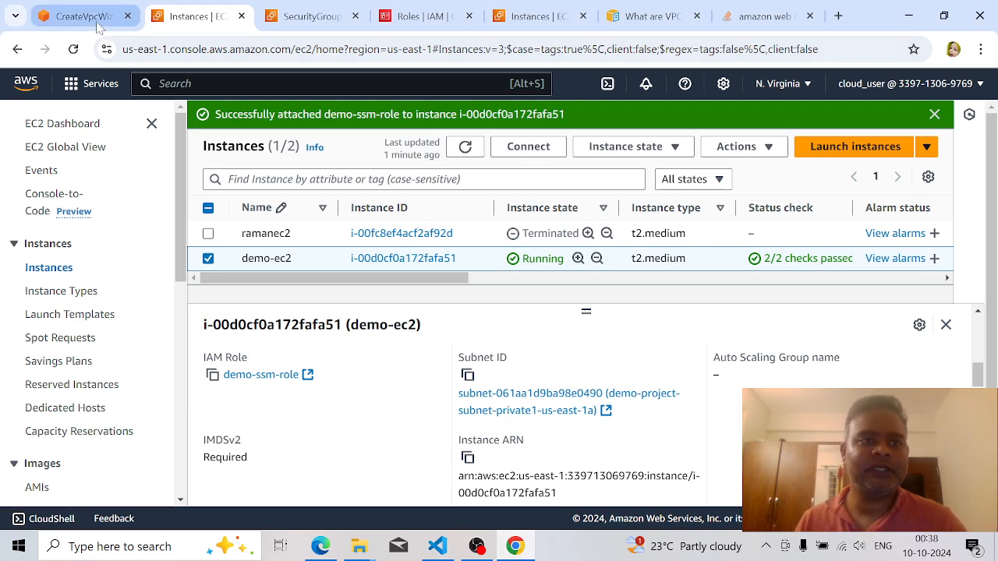
left_click(896, 119)
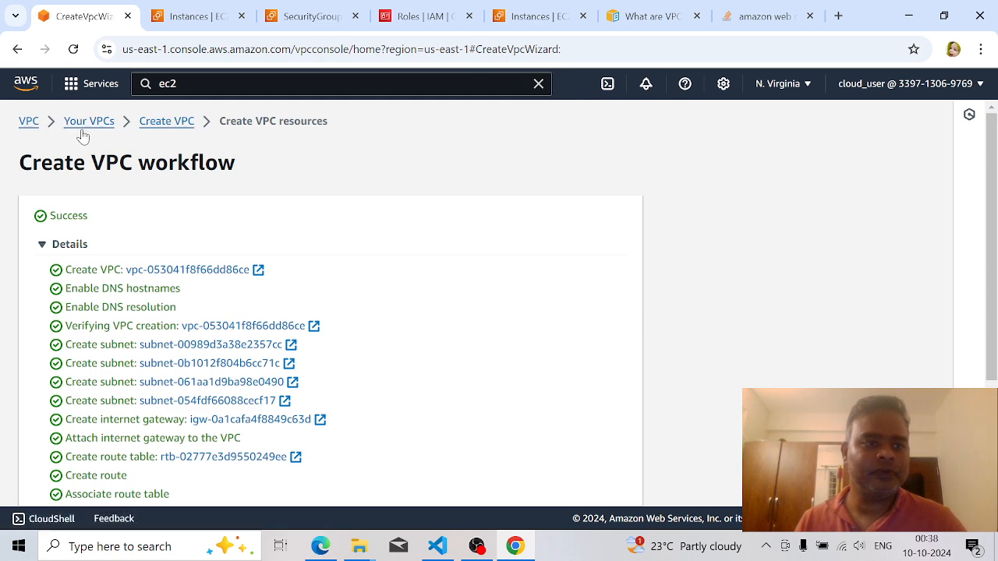
left_click(29, 123)
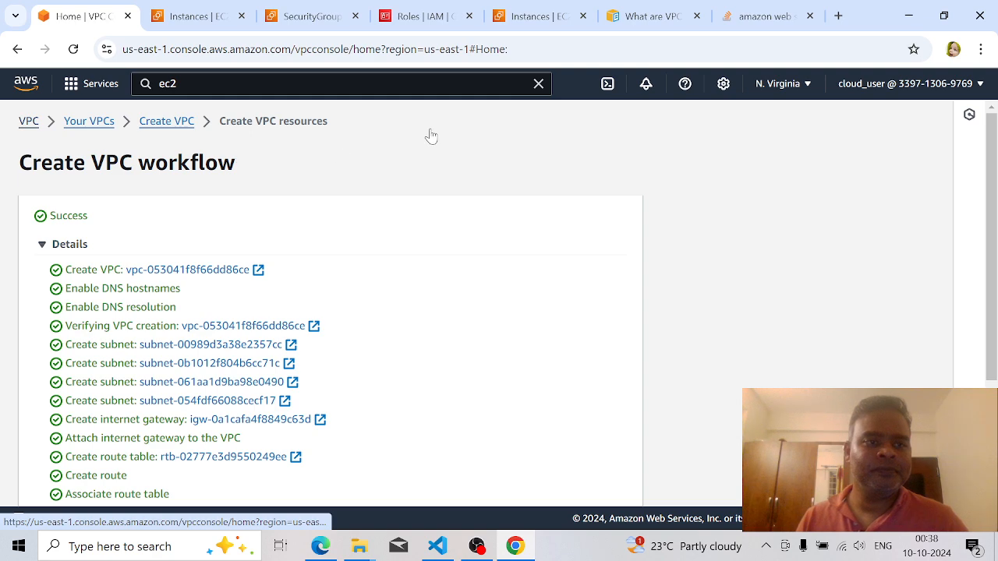
Filter the VPC dashboard by demo-project-vpc and open the Endpoints list.
left_click(129, 204)
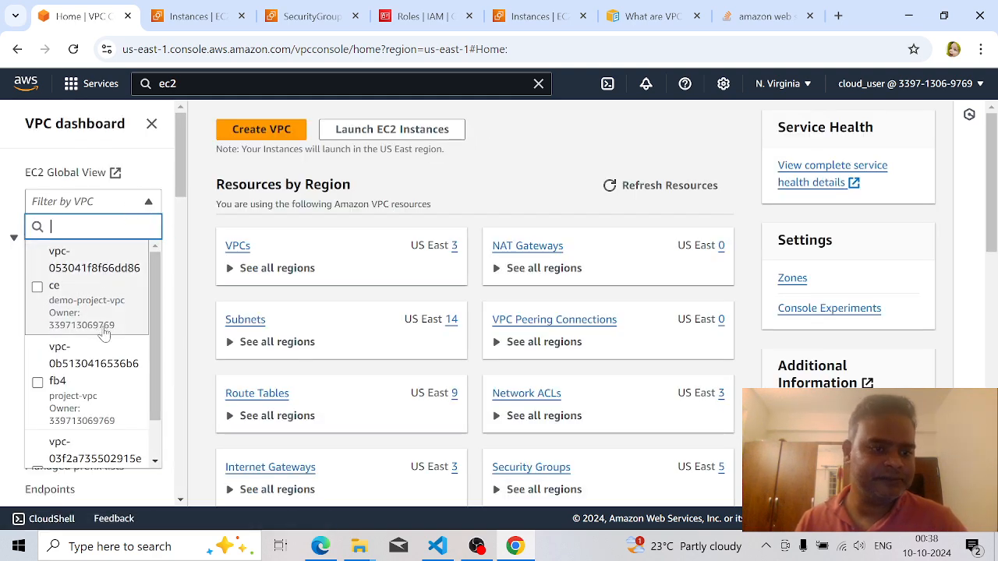
left_click(101, 306)
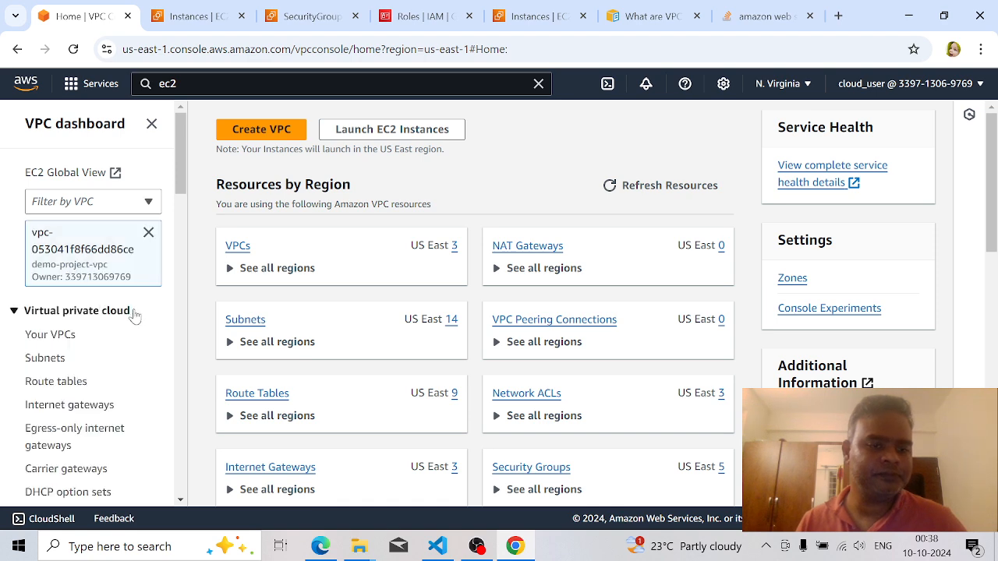
scroll(132, 318, "down", 6)
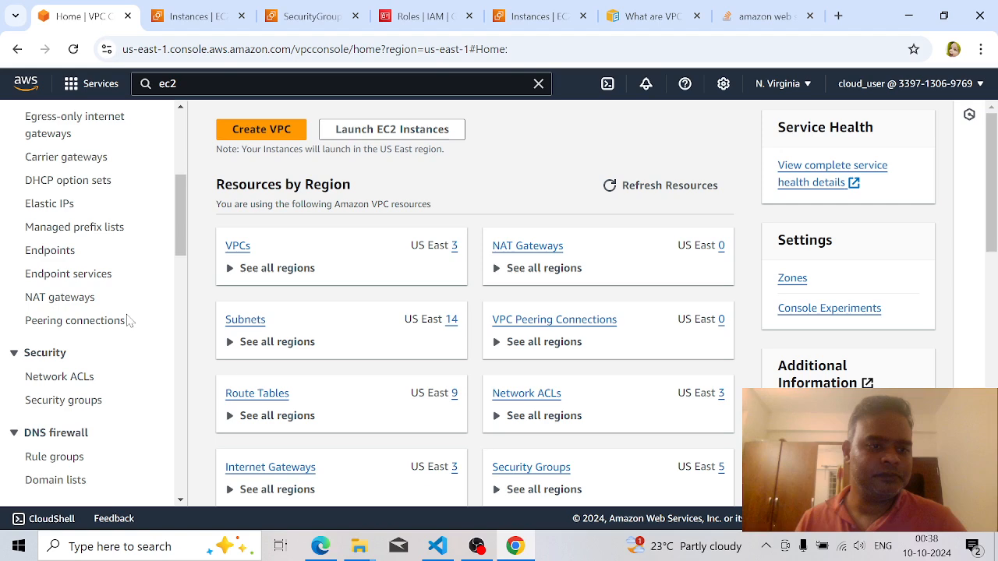
scroll(129, 321, "down", 2)
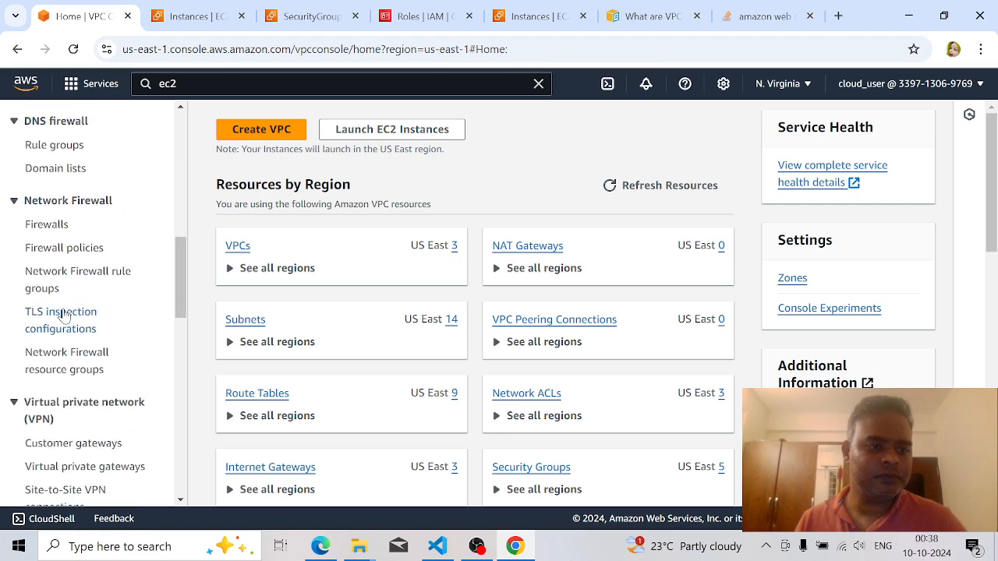
scroll(70, 316, "down", 3)
scroll(94, 309, "down", 2)
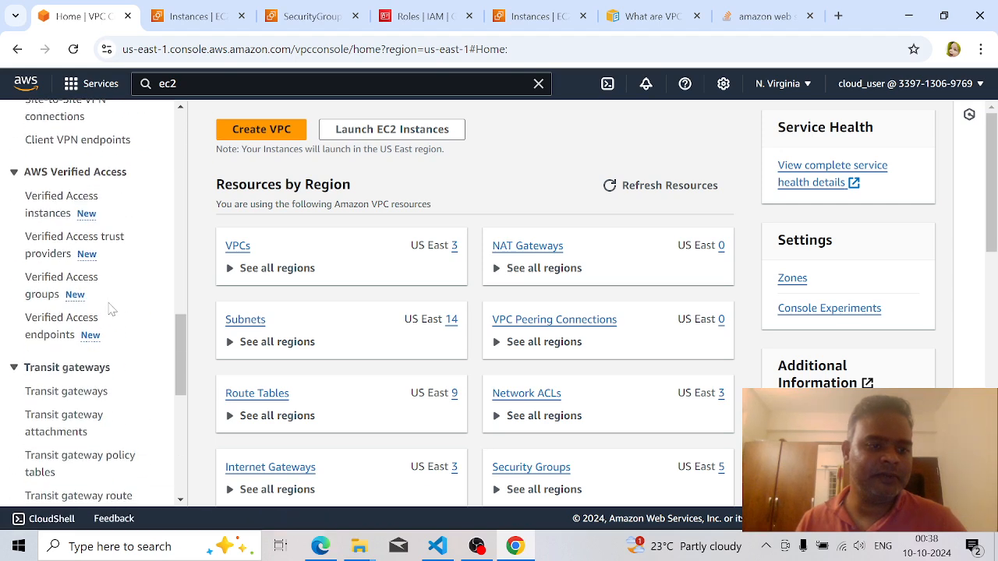
scroll(113, 316, "down", 6)
scroll(117, 325, "up", 4)
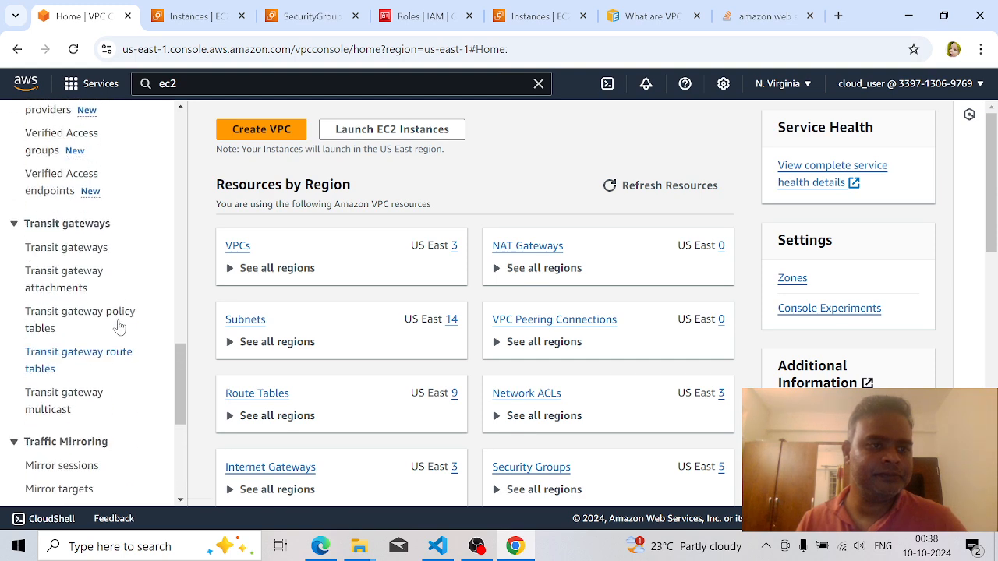
scroll(119, 327, "up", 10)
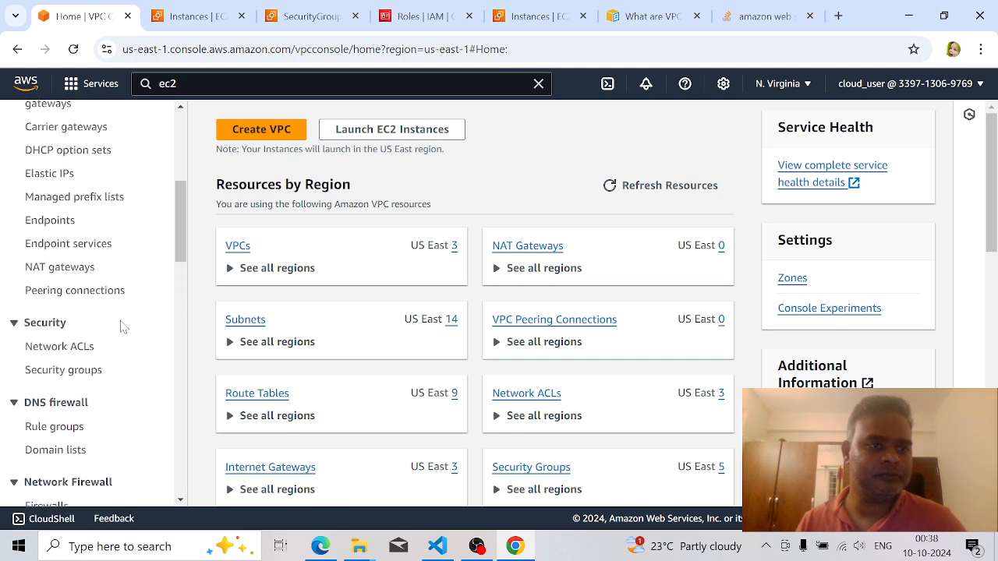
scroll(121, 327, "up", 10)
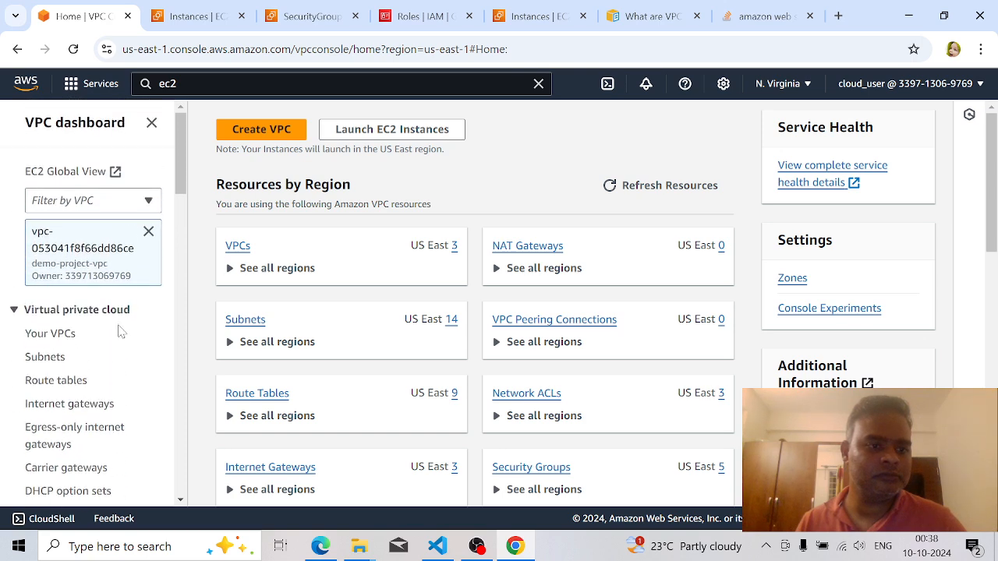
scroll(120, 331, "down", 10)
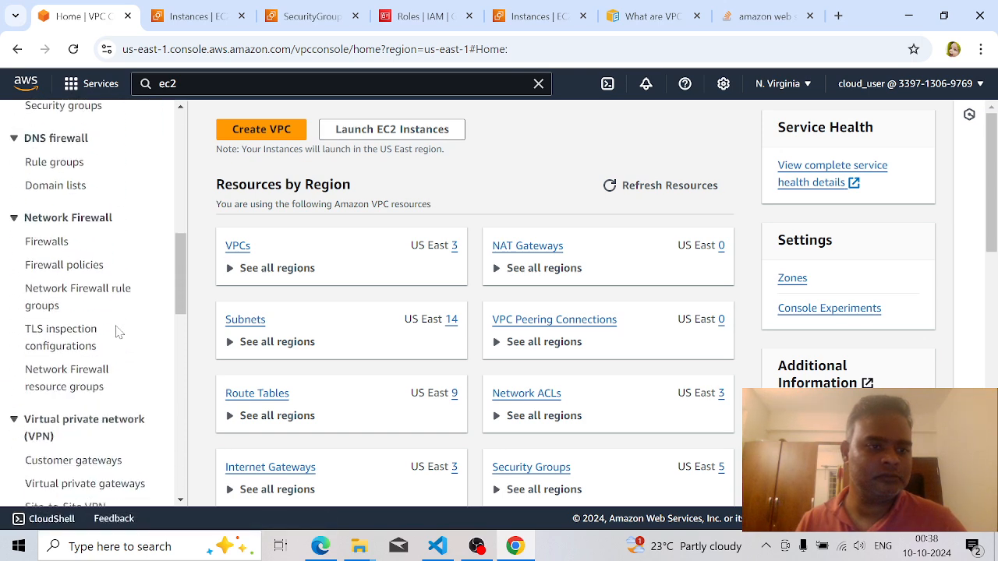
scroll(120, 333, "down", 8)
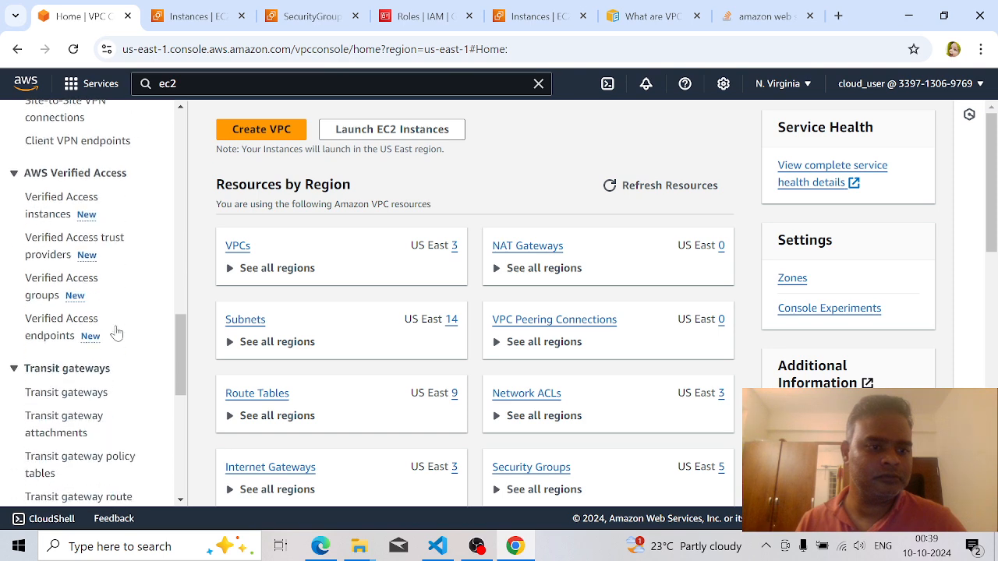
scroll(115, 333, "down", 8)
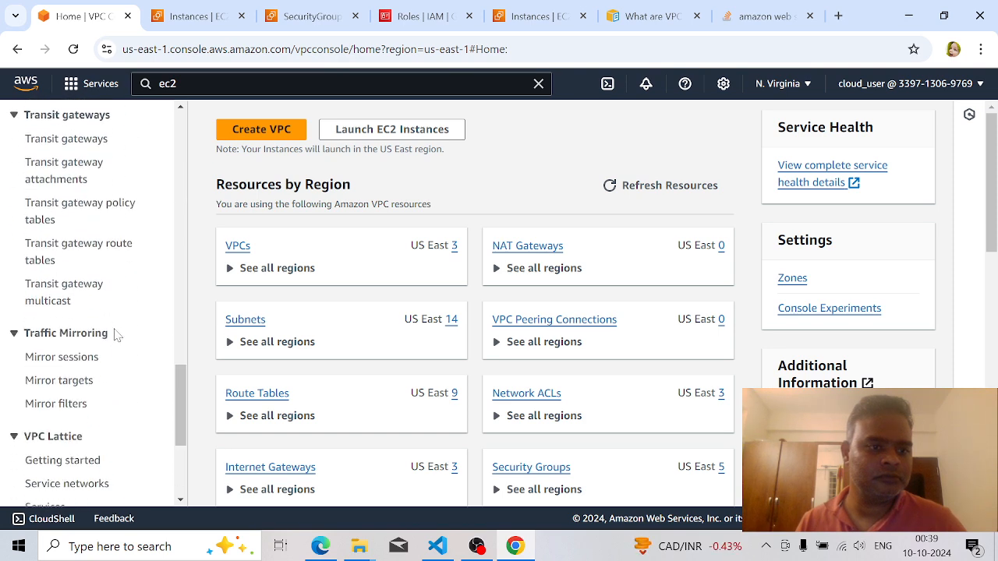
scroll(113, 333, "down", 2)
scroll(109, 333, "up", 6)
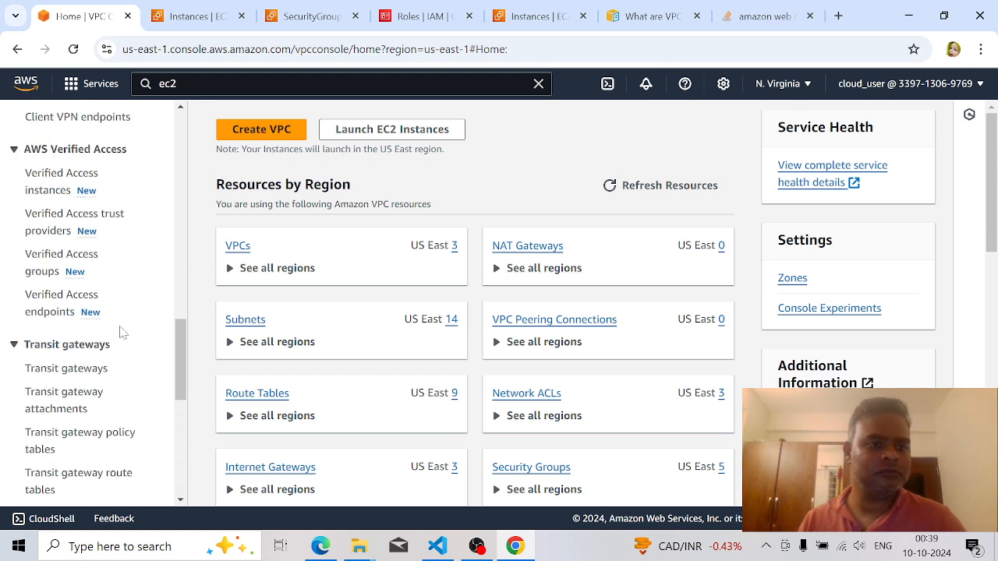
scroll(107, 318, "up", 6)
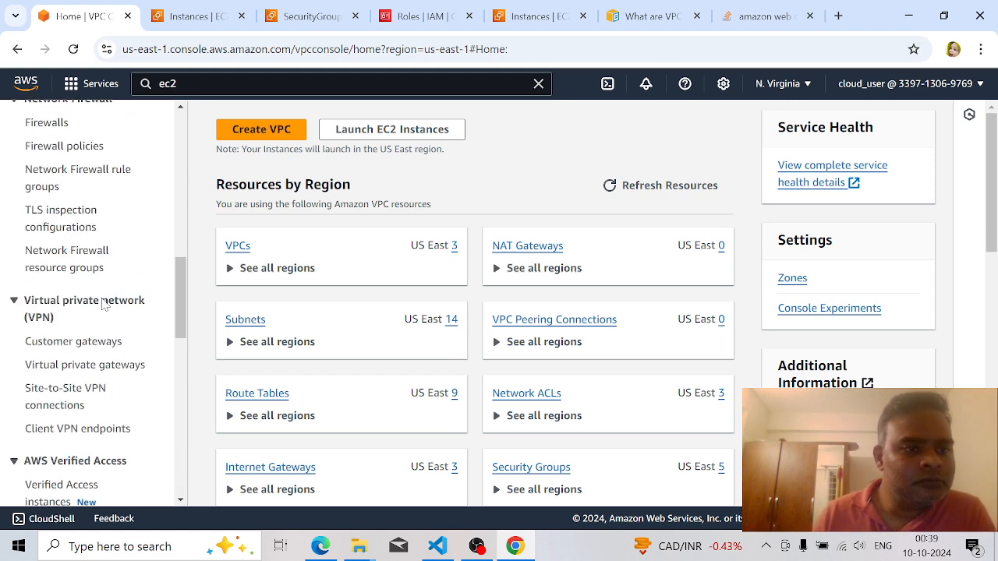
scroll(104, 304, "up", 3)
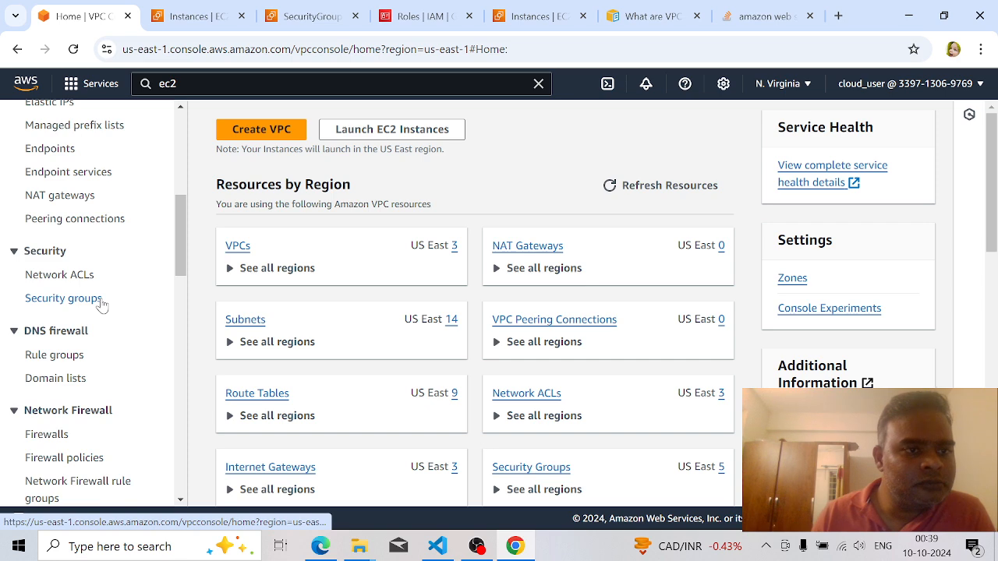
left_click(51, 149)
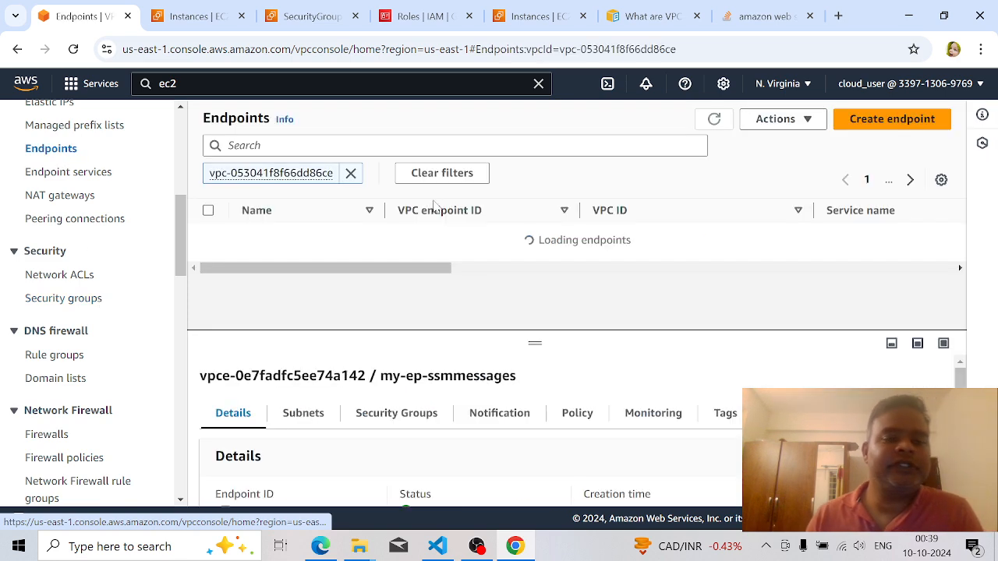
Start a new VPC endpoint and set its name tag to demo-ssm.
left_click(883, 121)
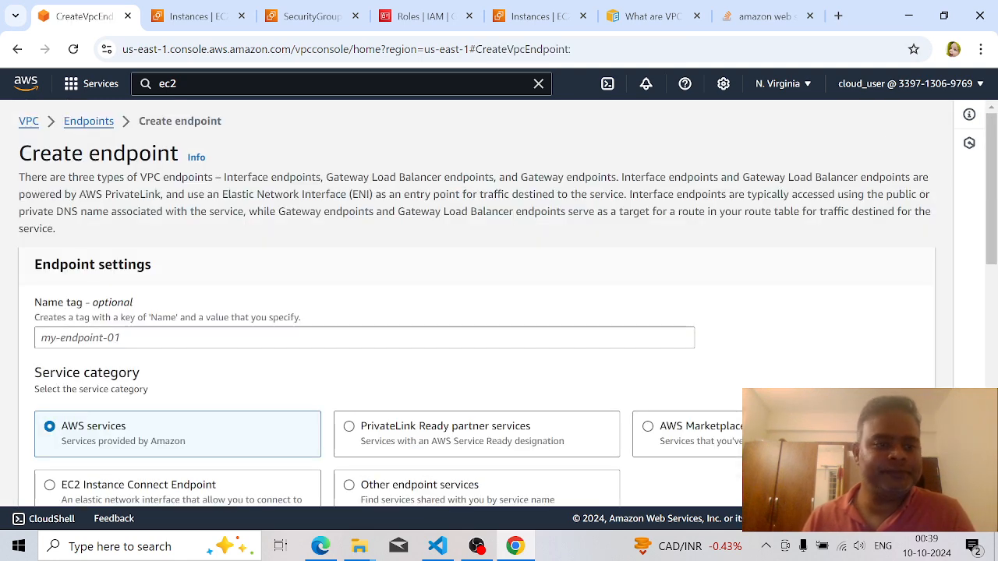
left_click(364, 338)
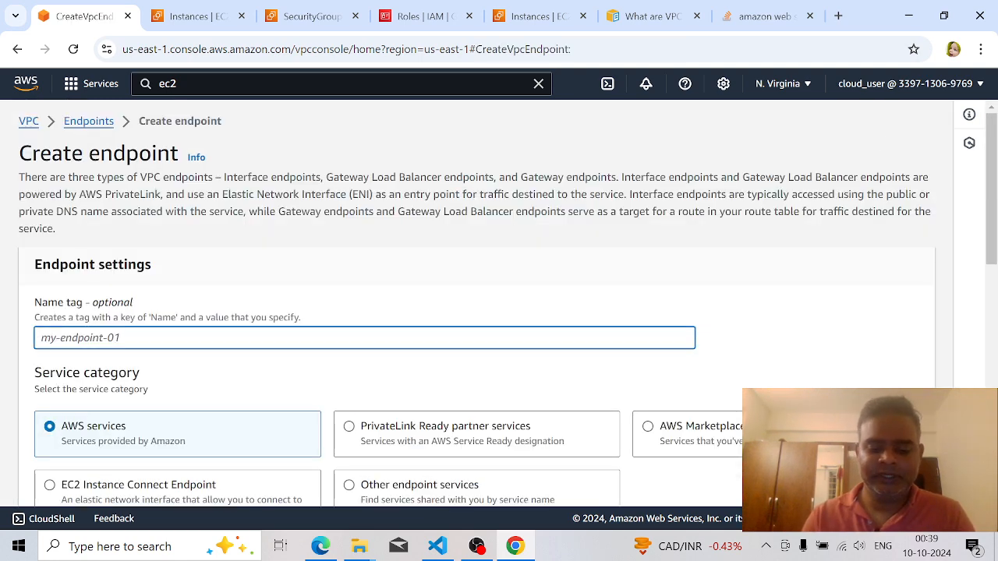
type("demo-ssm")
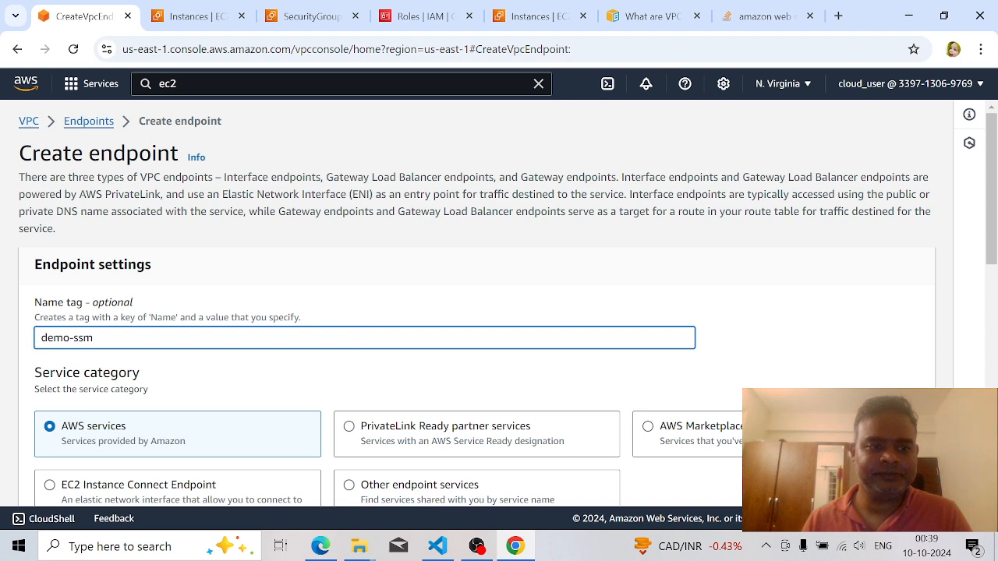
Filter the AWS services by com.amazonaws.us-east-1.ssm and select that service for the endpoint.
scroll(384, 331, "down", 2)
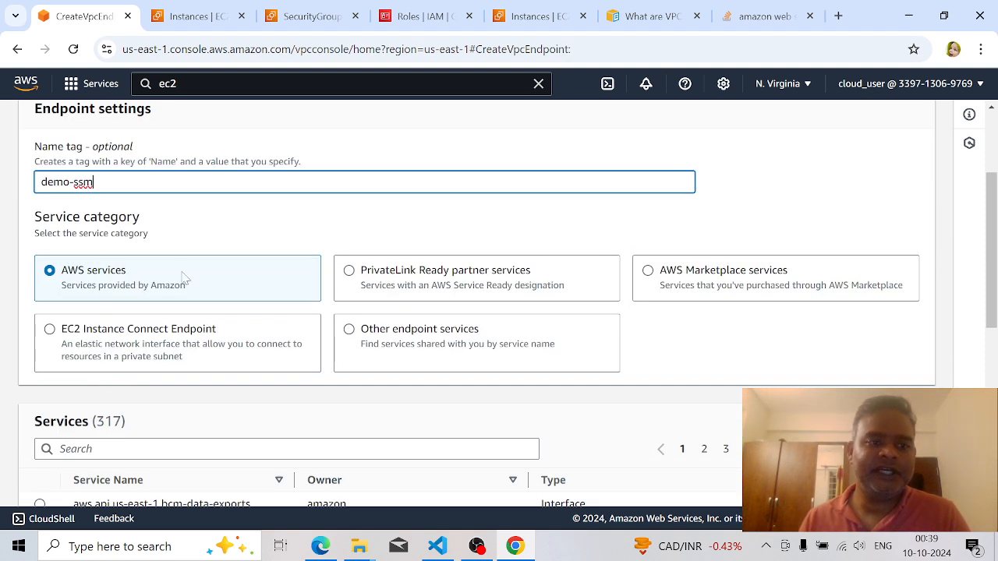
scroll(108, 305, "down", 2)
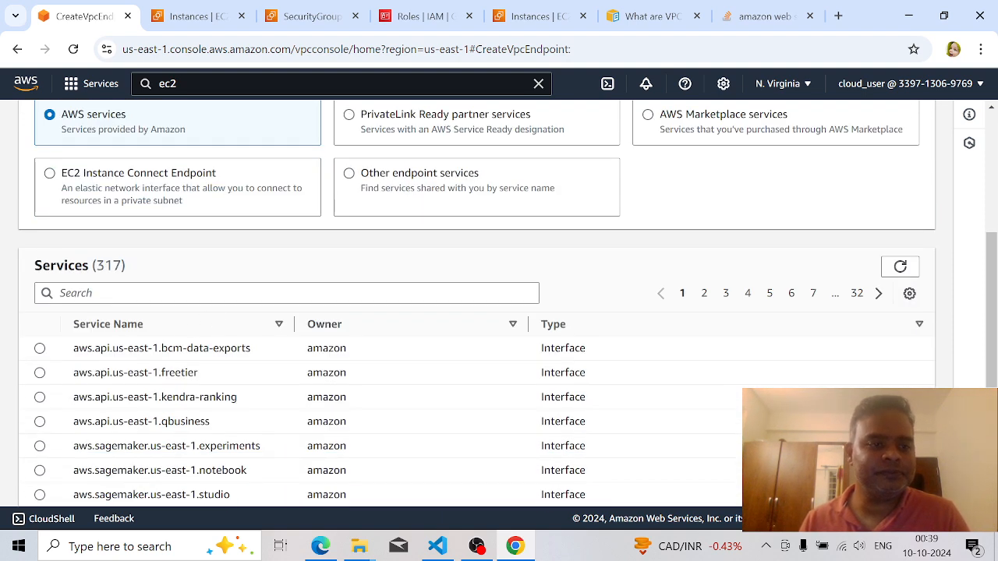
left_click(133, 293)
type("ssm")
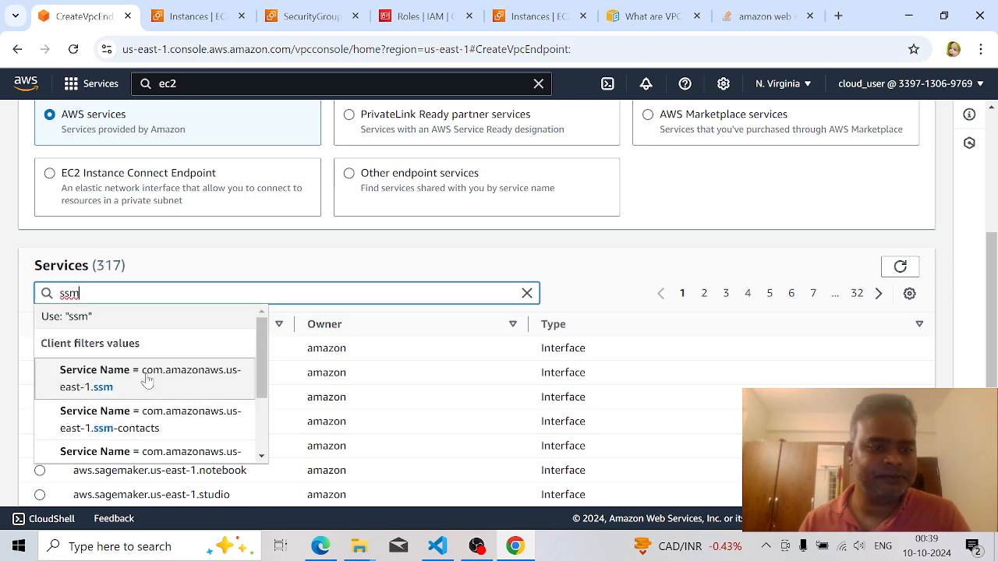
left_click(147, 380)
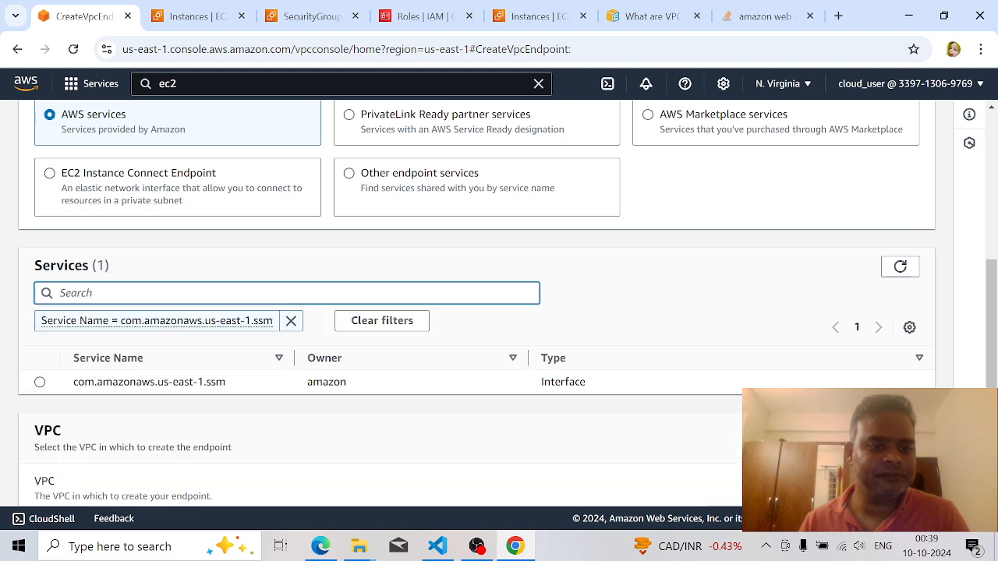
left_click(40, 383)
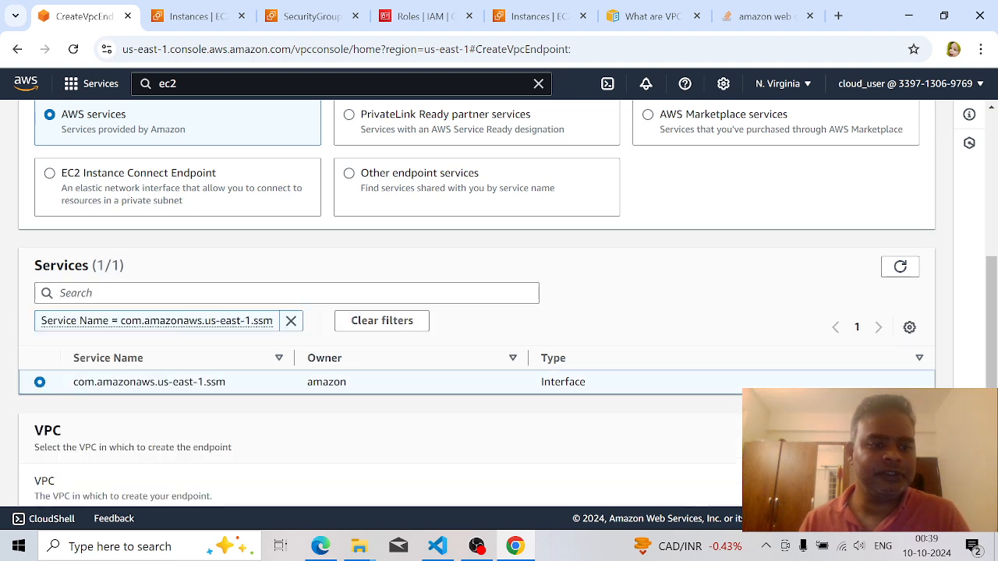
Choose demo-project-vpc as the VPC for the endpoint.
scroll(285, 381, "down", 2)
left_click(297, 405)
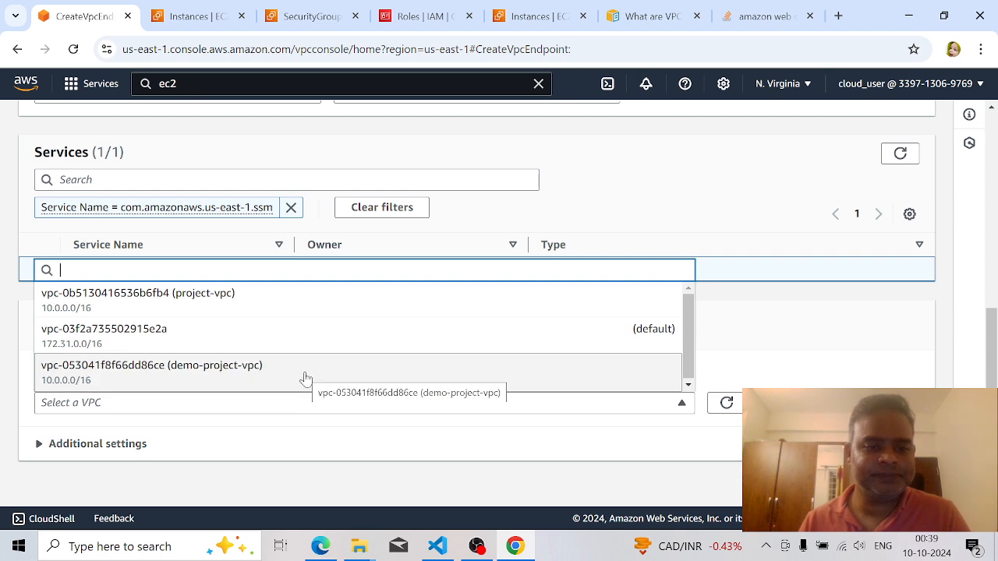
left_click(304, 378)
Enable us-east-1a and us-east-1b for the endpoint, assigning demo-project-subnet-private1-us-east-1a and demo-project-subnet-private2-us-east-1b respectively.
scroll(334, 382, "down", 4)
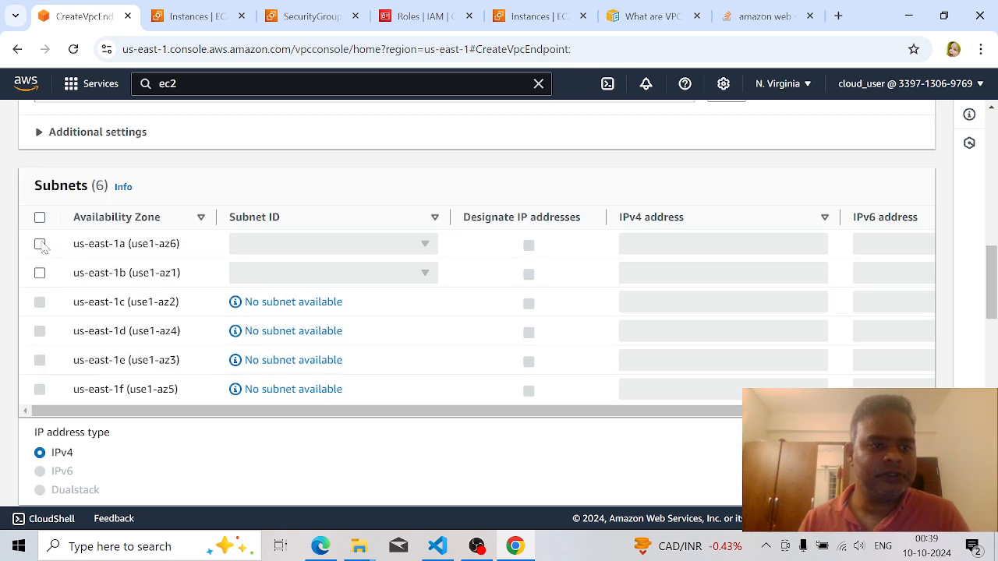
left_click(40, 244)
left_click(298, 250)
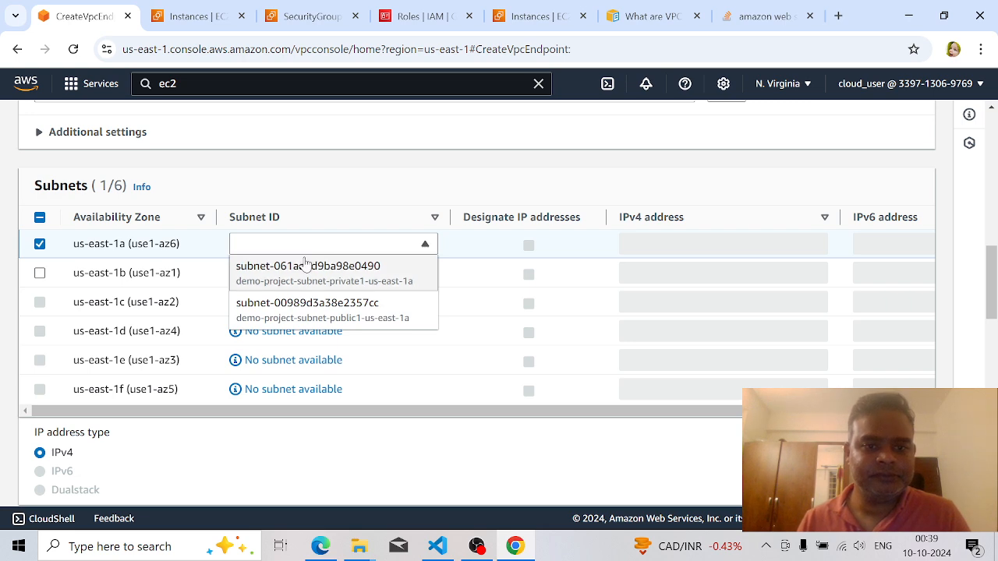
left_click(315, 277)
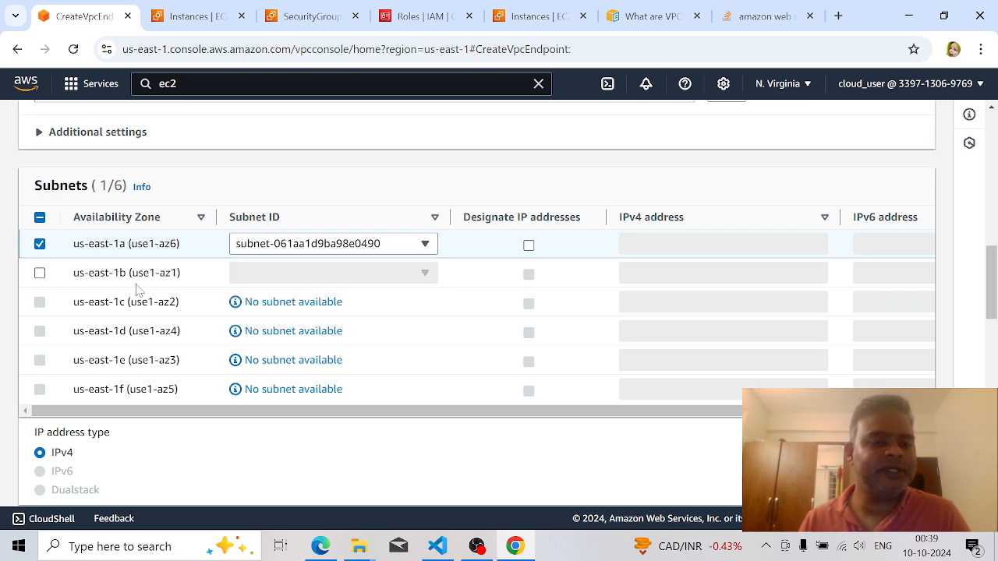
left_click(40, 274)
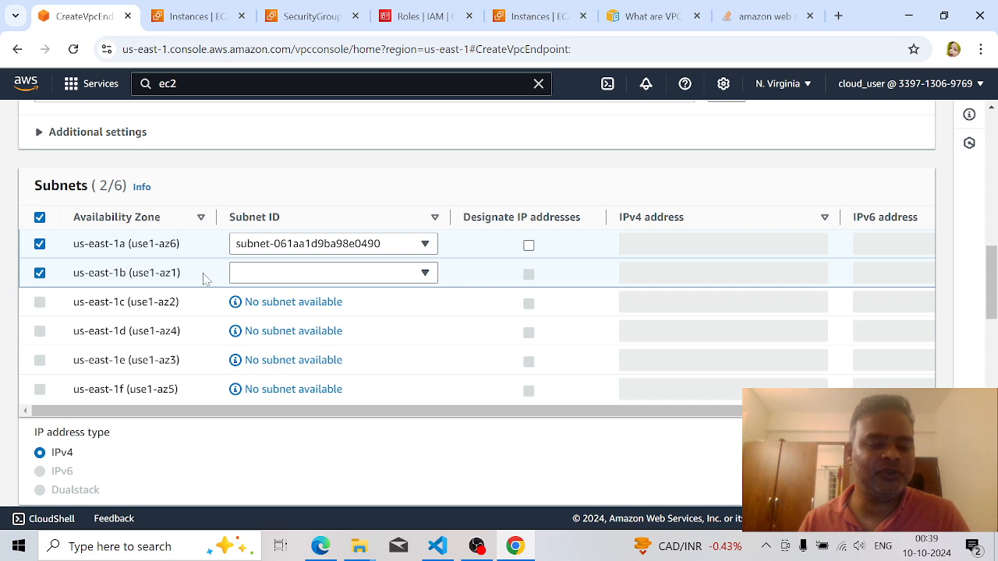
left_click(265, 279)
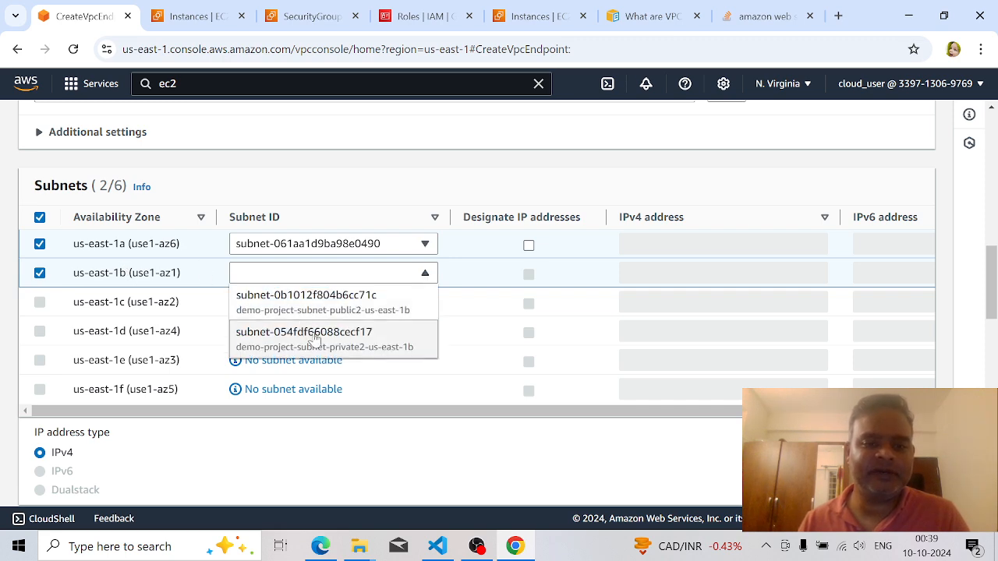
left_click(381, 341)
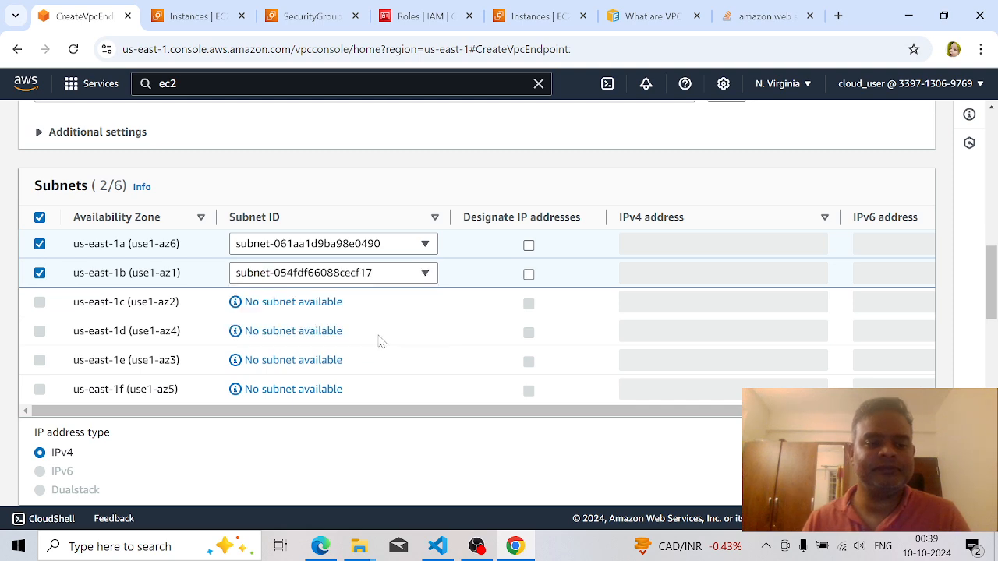
Assign the demo-sg security group to the endpoint and create it.
scroll(379, 343, "down", 3)
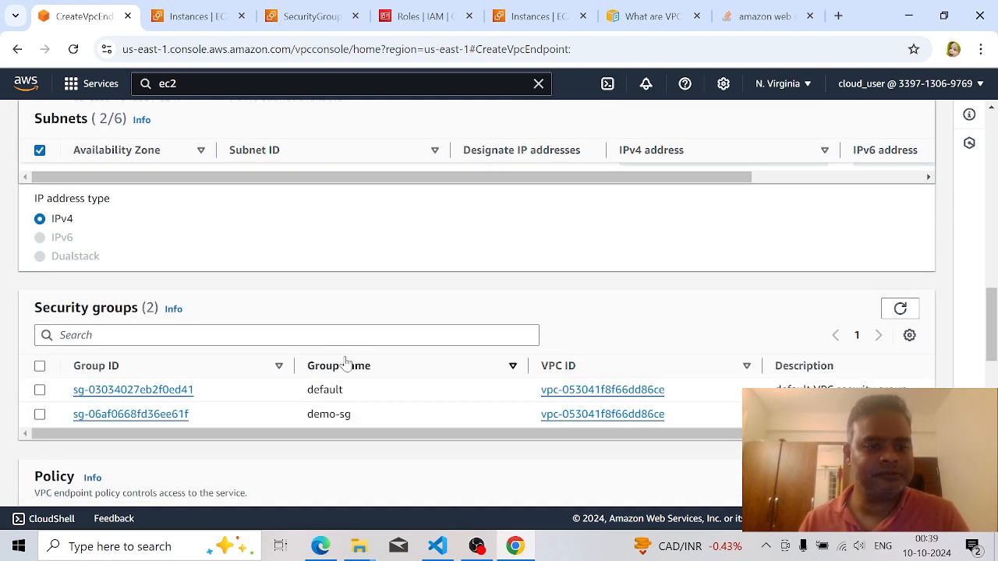
left_click(39, 414)
scroll(337, 312, "down", 4)
scroll(346, 325, "down", 5)
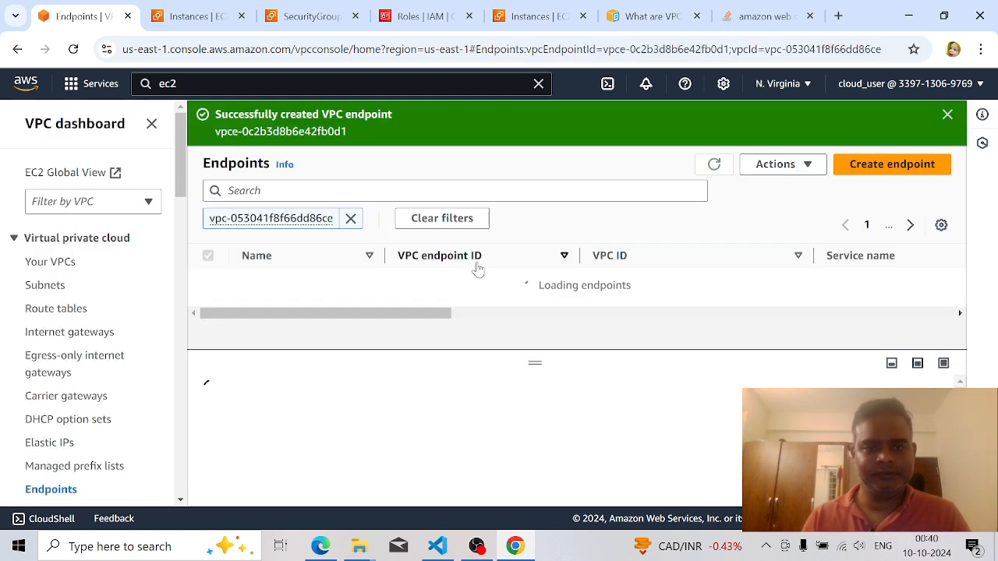
Switch to the VS Code notes and check the ssm and ec2messages entries in the list of required VPC endpoints.
left_click(437, 546)
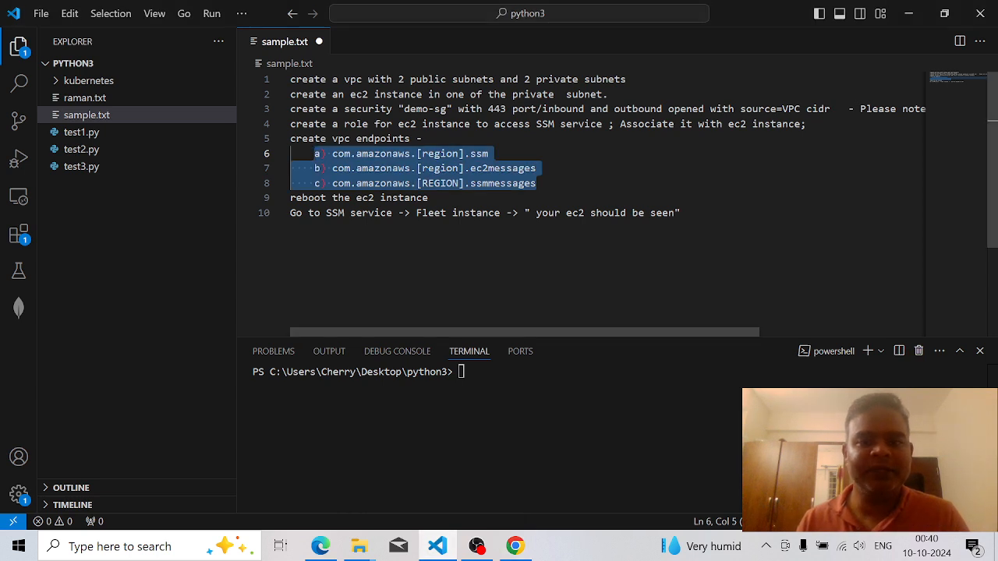
left_click(490, 154)
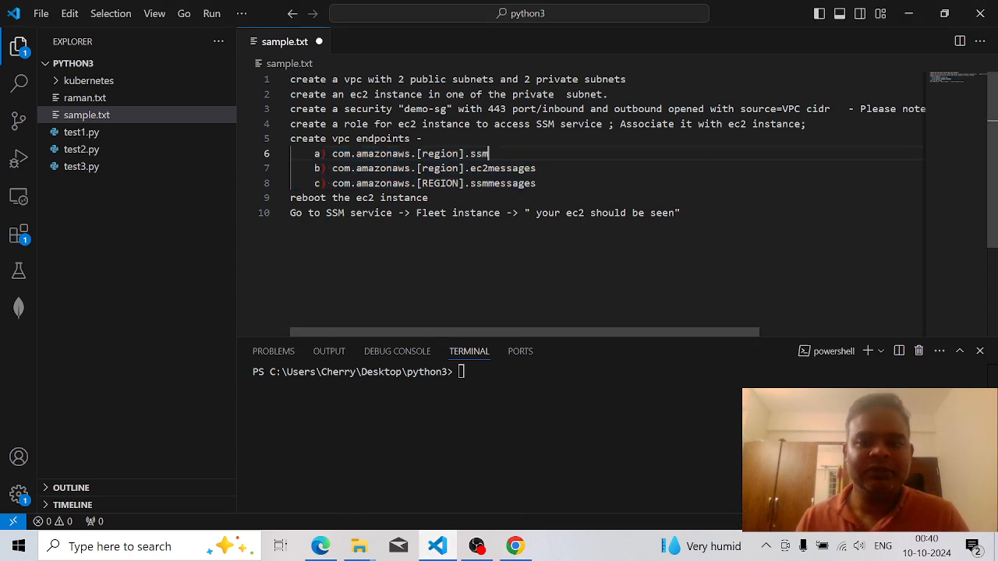
left_click(538, 169)
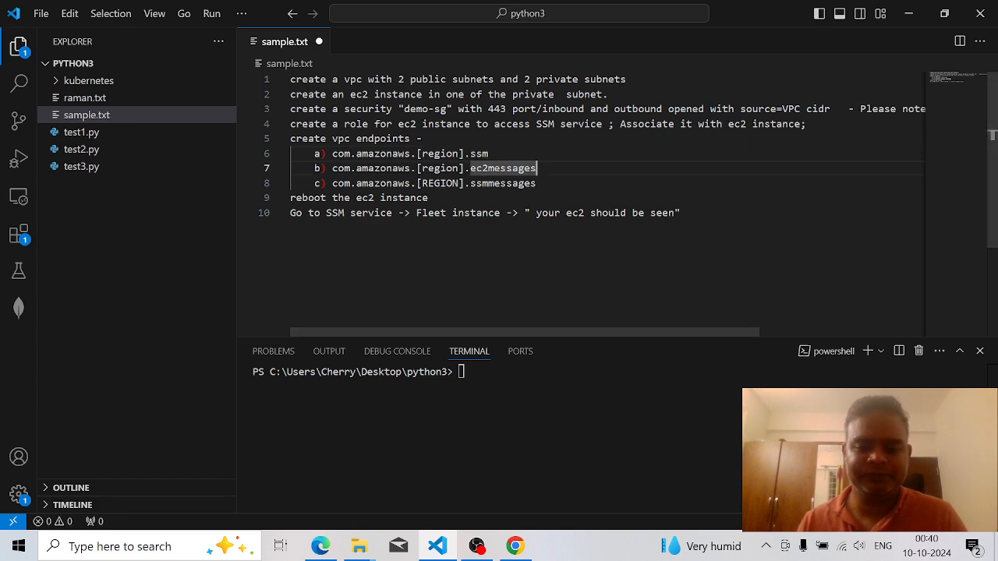
Switch back to the AWS console in Chrome and start a new VPC endpoint with the name tag demo-ec2messasges.
left_click(514, 546)
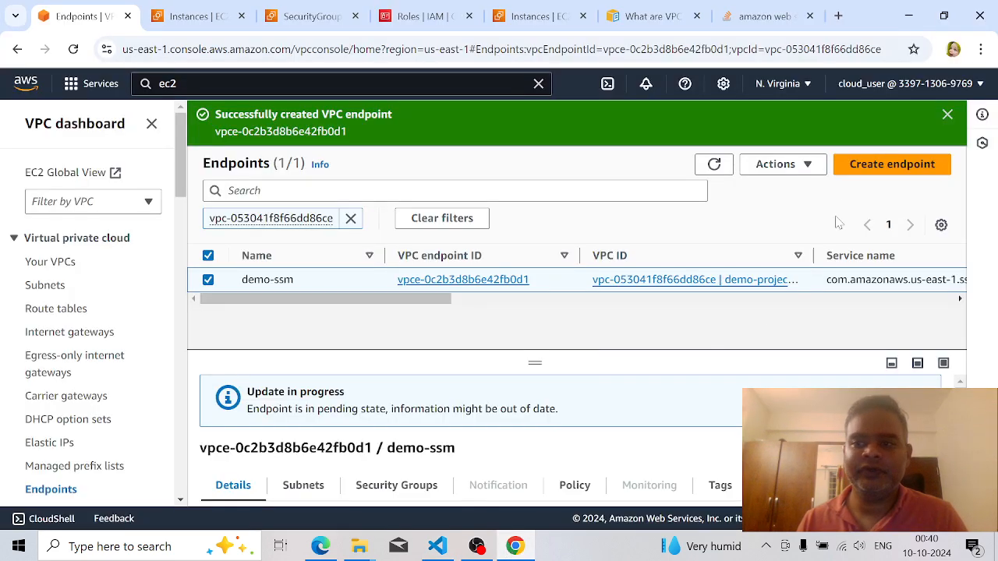
left_click(892, 164)
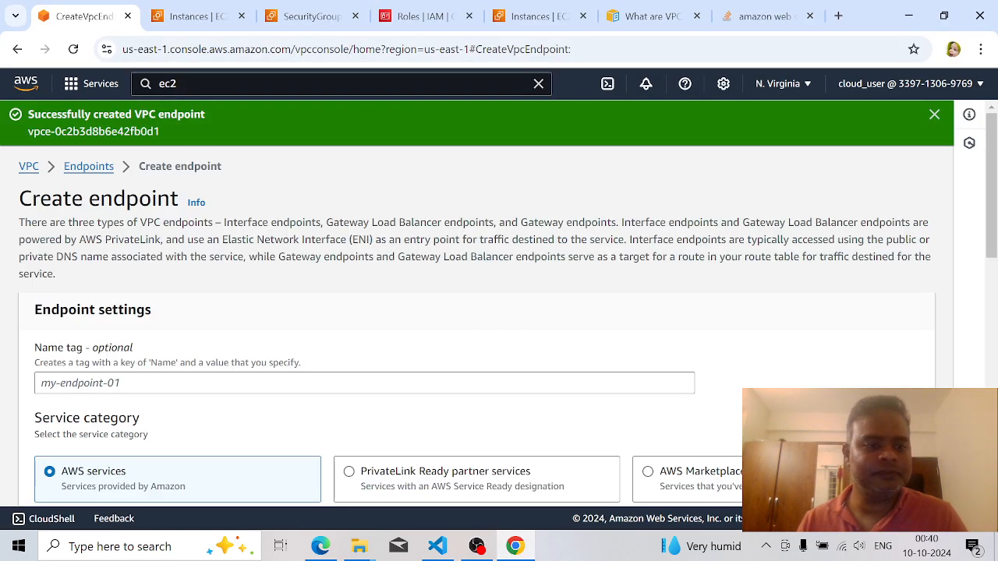
left_click(364, 382)
type("demo-ec2me")
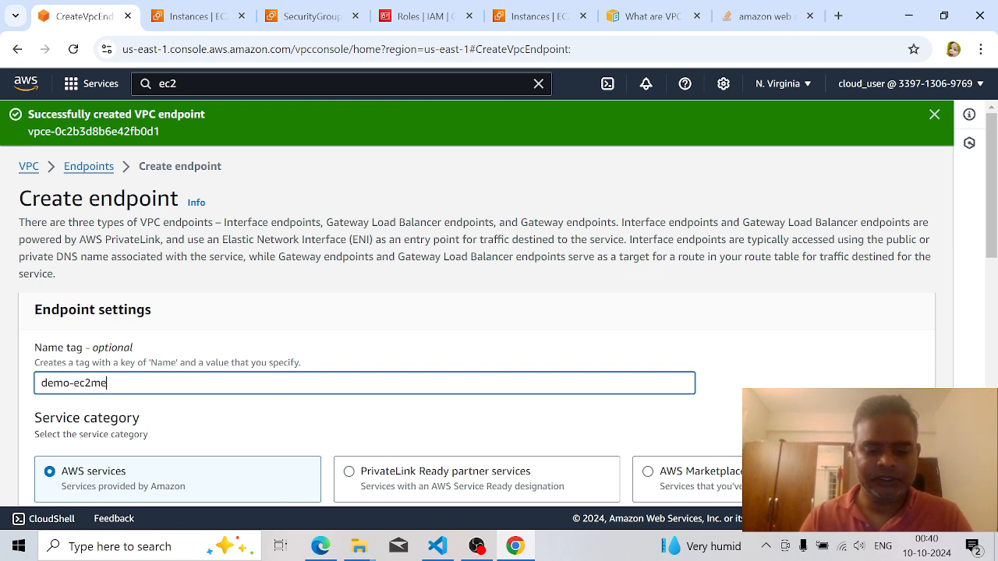
type("ssasges")
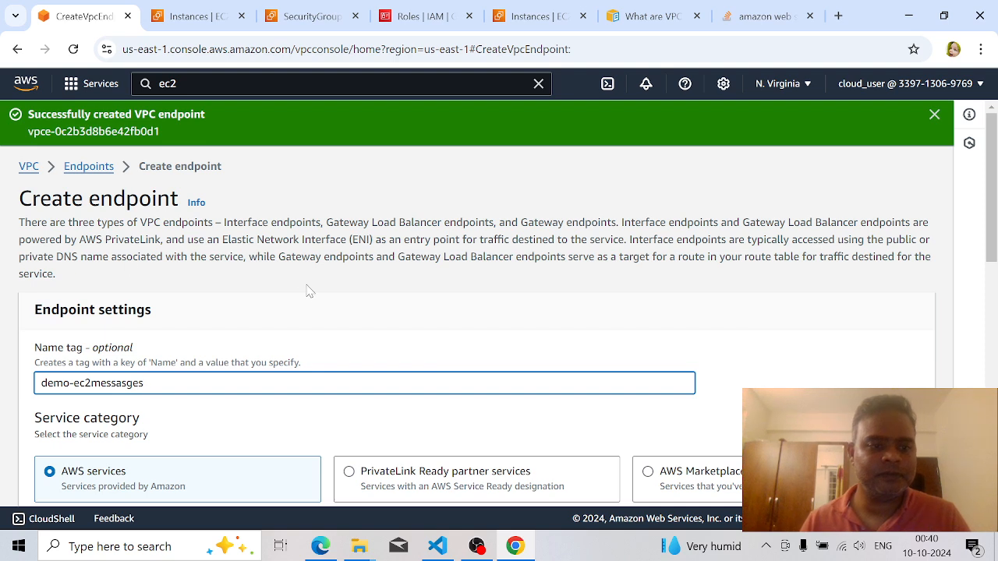
Filter the endpoint services for ec2 and select com.amazonaws.us-east-1.ec2messages.
scroll(351, 309, "down", 5)
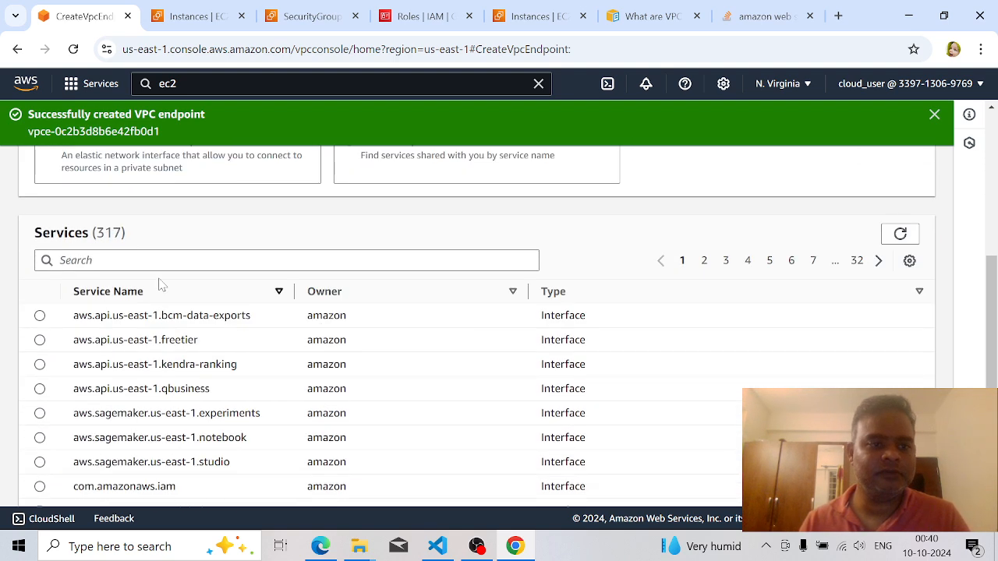
left_click(156, 260)
type("ec2")
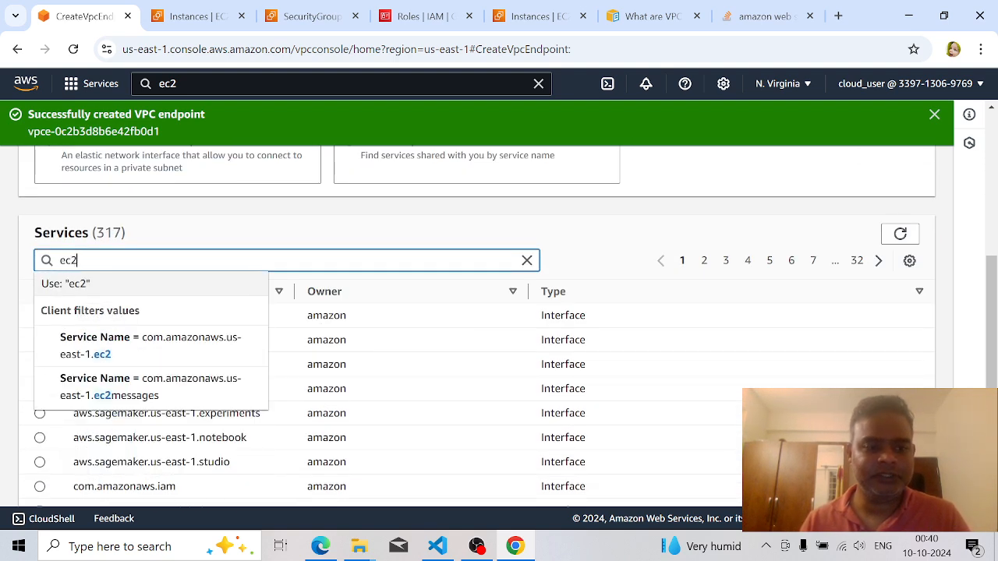
left_click(179, 390)
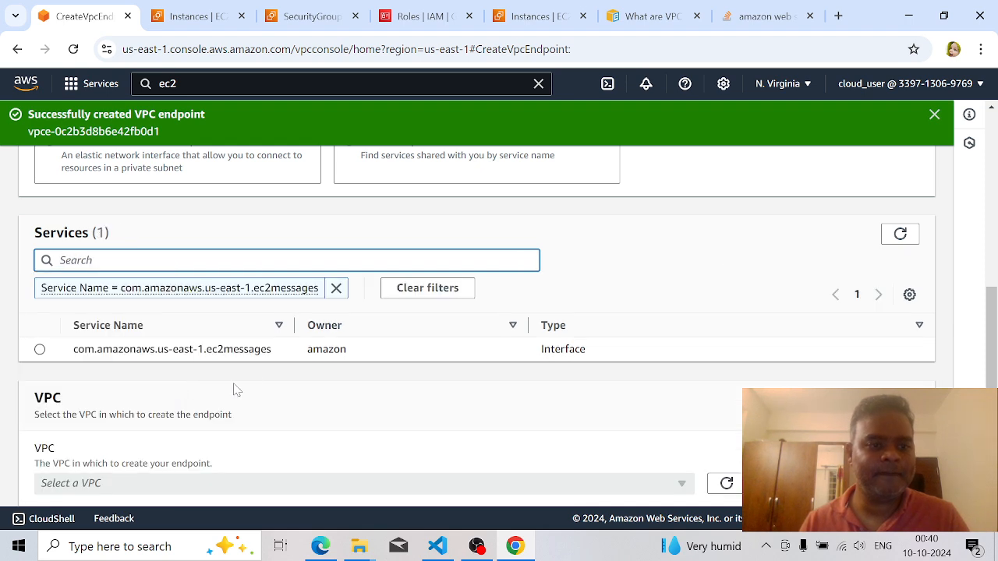
left_click(40, 349)
Choose demo-project-vpc as the VPC for the ec2messages endpoint.
scroll(176, 360, "down", 1)
left_click(160, 404)
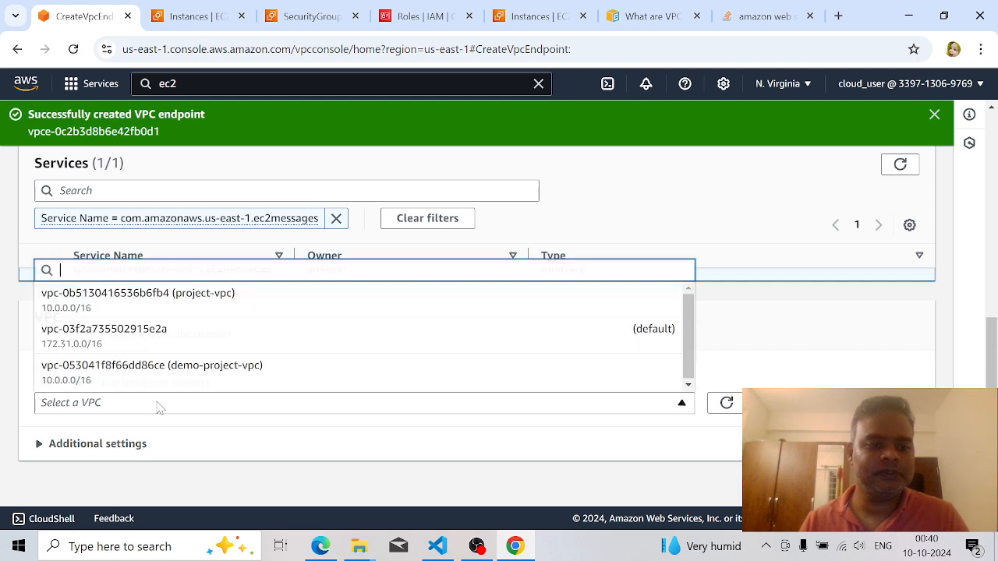
left_click(151, 373)
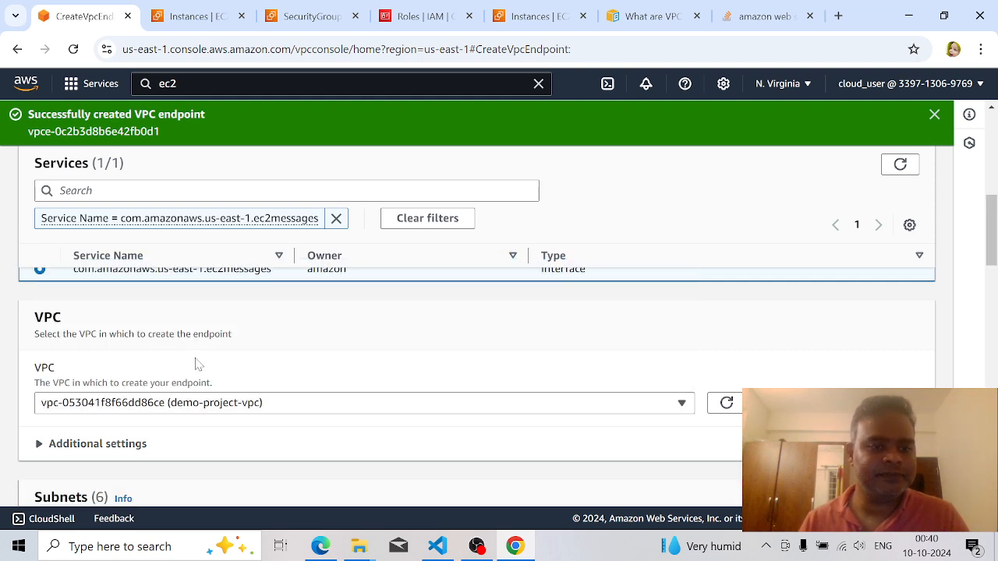
Enable us-east-1a and us-east-1b for the ec2messages endpoint, assigning demo-project-subnet-private1-us-east-1a and demo-project-subnet-private2-us-east-1b respectively.
scroll(195, 363, "down", 3)
left_click(39, 323)
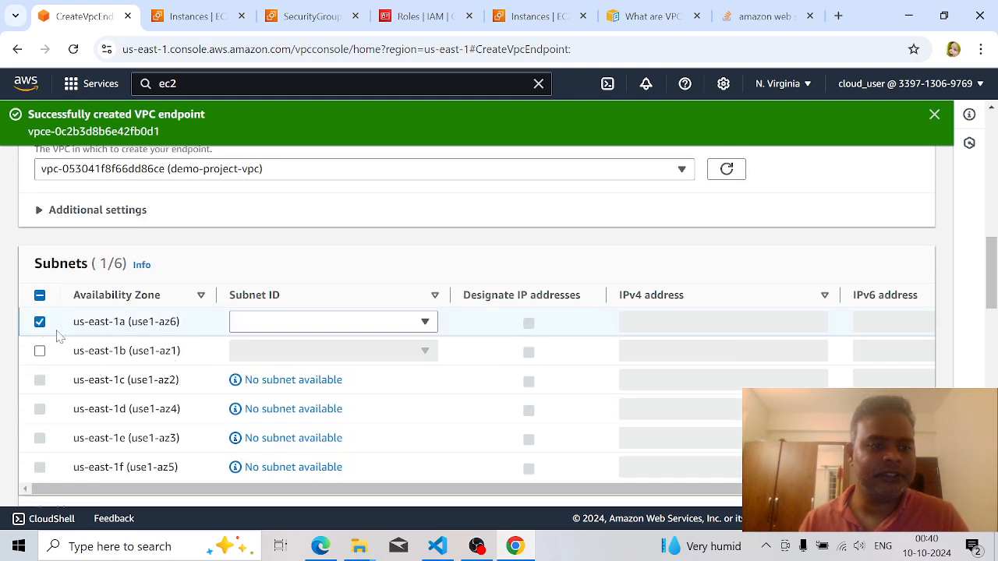
left_click(277, 331)
left_click(341, 356)
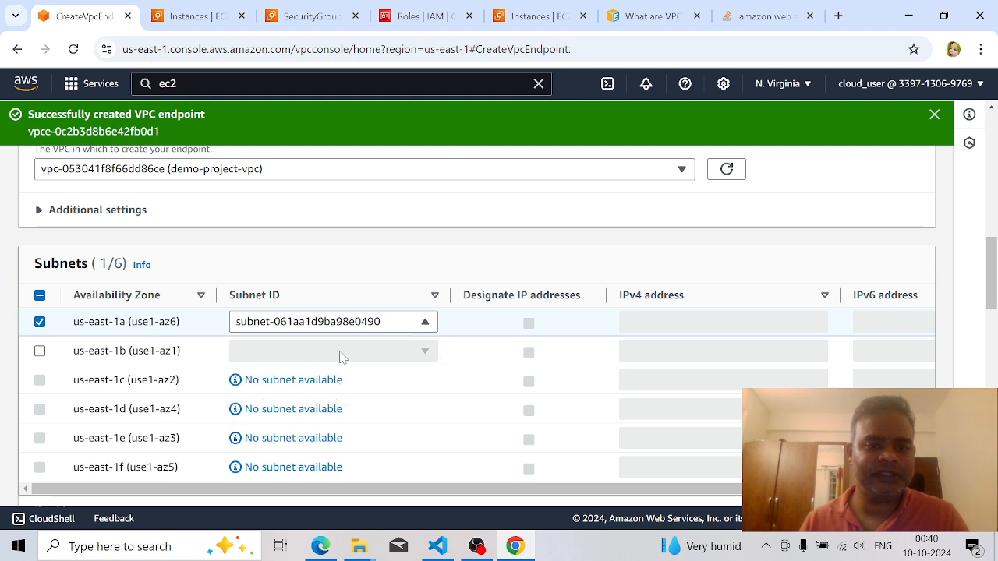
left_click(40, 351)
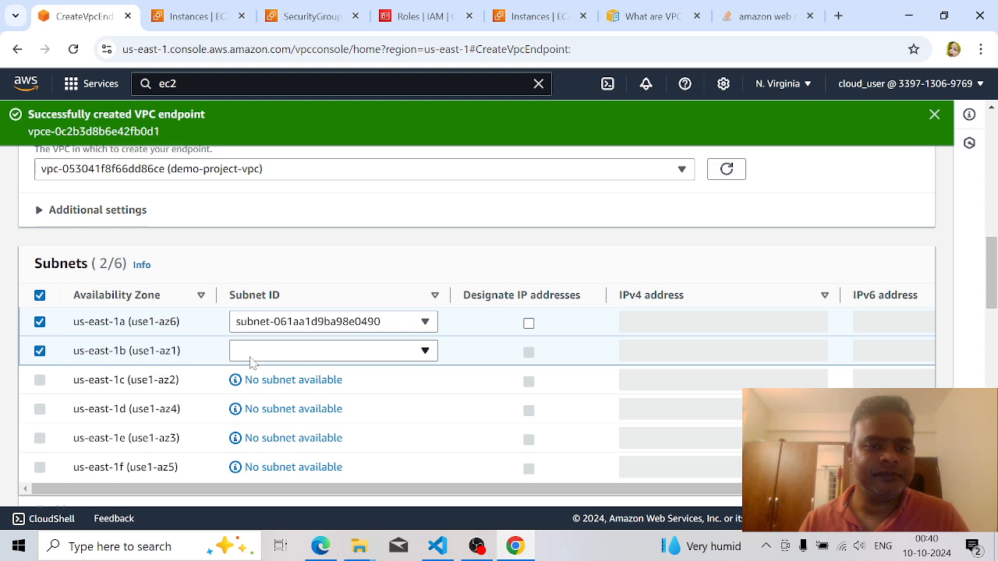
left_click(254, 353)
left_click(303, 422)
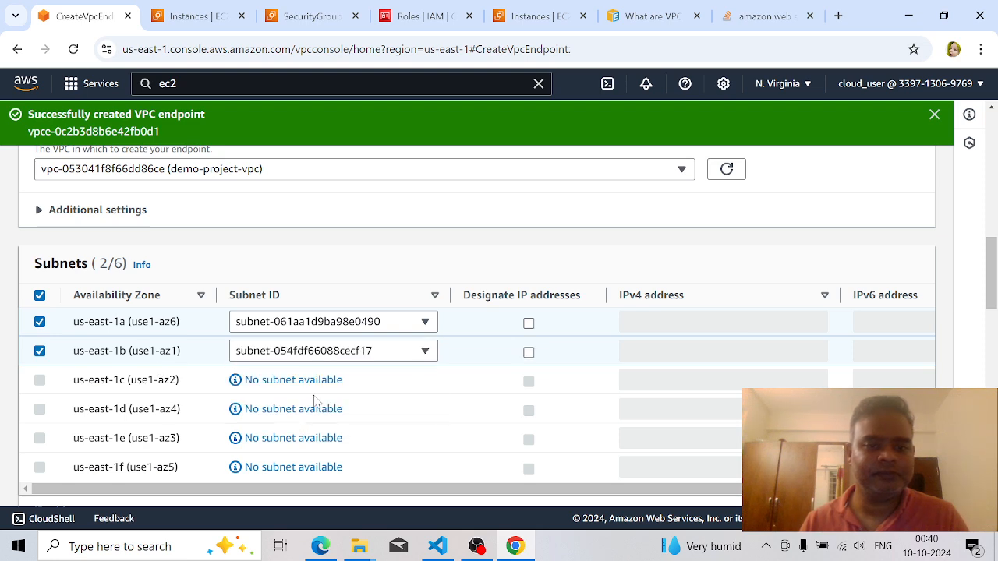
Assign the demo-sg security group to the ec2messages endpoint and create it.
scroll(289, 402, "down", 5)
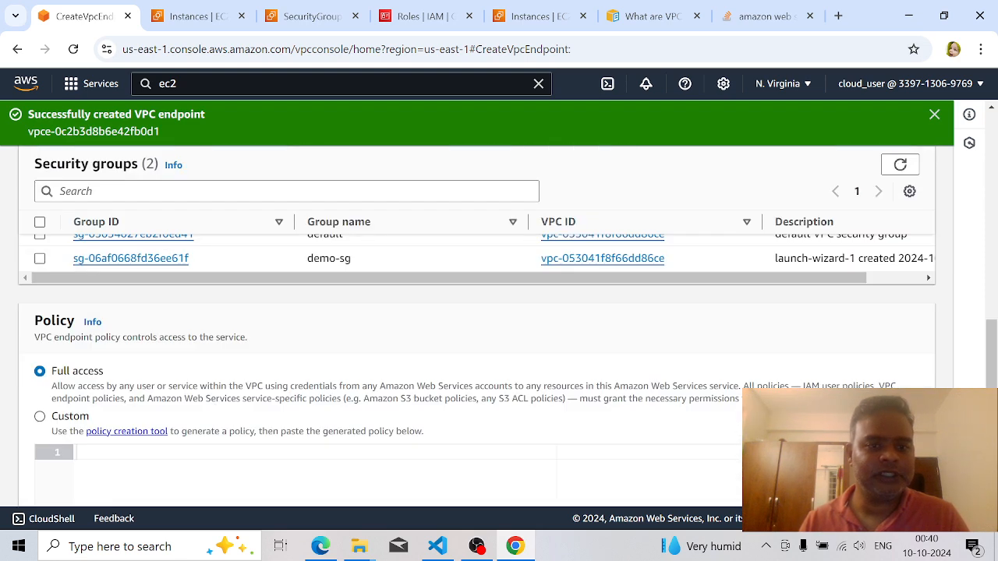
left_click(39, 258)
scroll(555, 420, "down", 4)
scroll(554, 420, "down", 3)
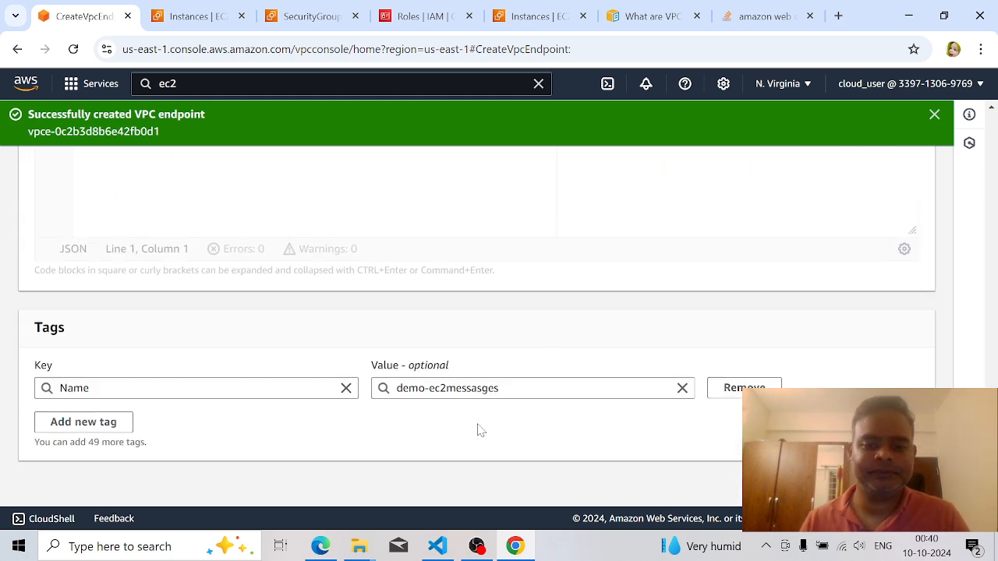
Switch to the VS Code notes and check the ssmmessages entry in the list of required VPC endpoints.
mouse_move(438, 547)
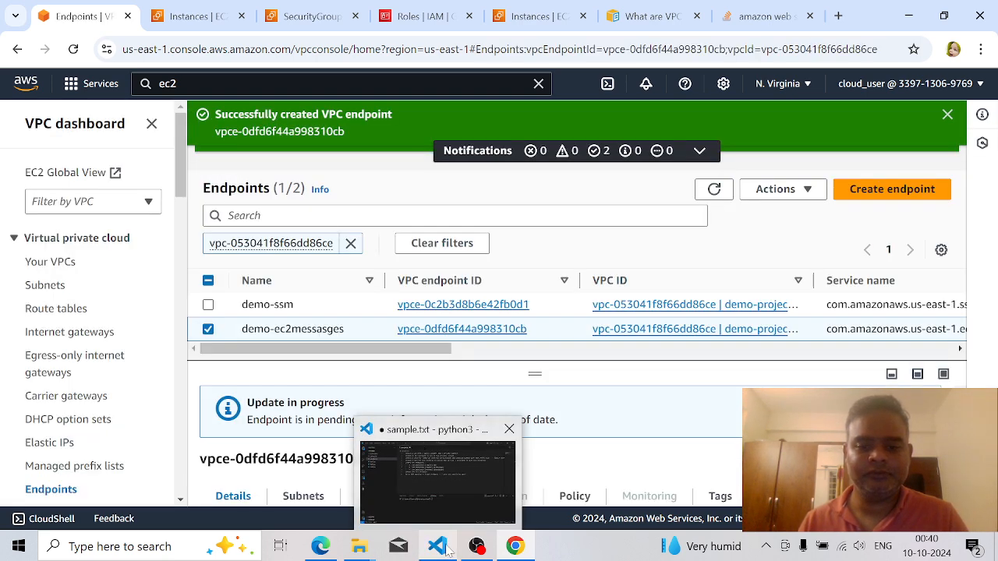
left_click(449, 550)
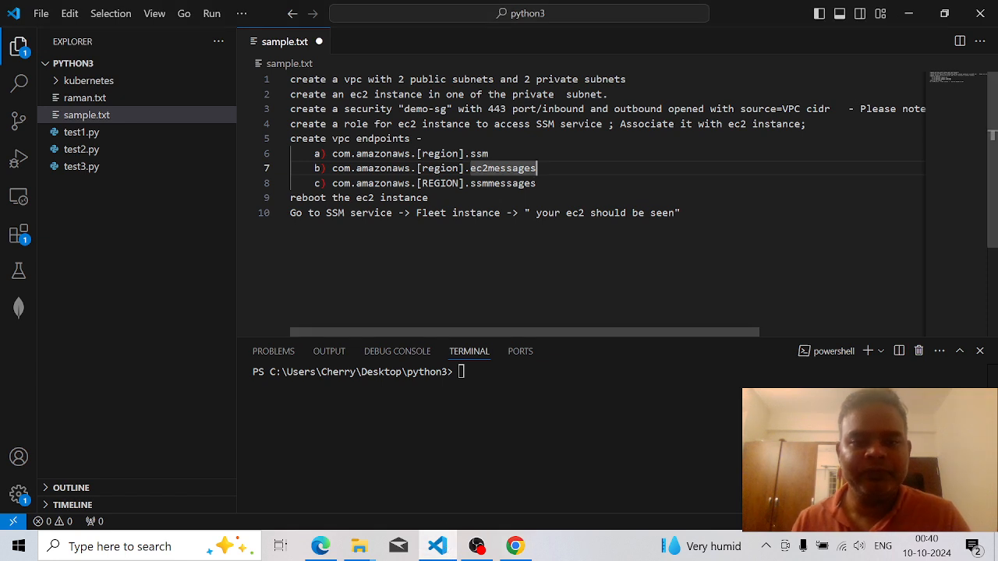
left_click_drag(538, 184, 476, 184)
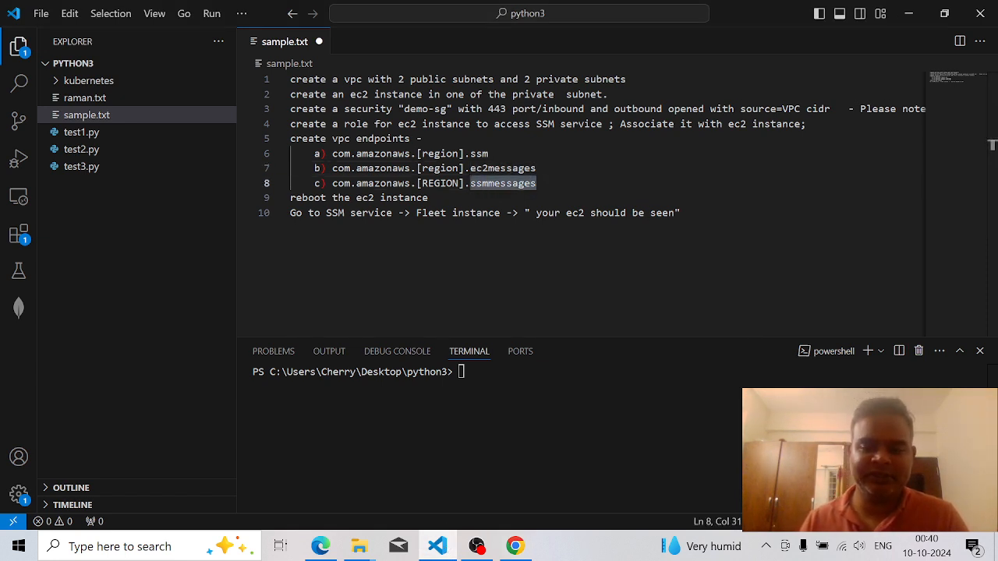
Return to the AWS console in Chrome and start another VPC endpoint with the name tag demo-ssmmessages.
left_click(514, 545)
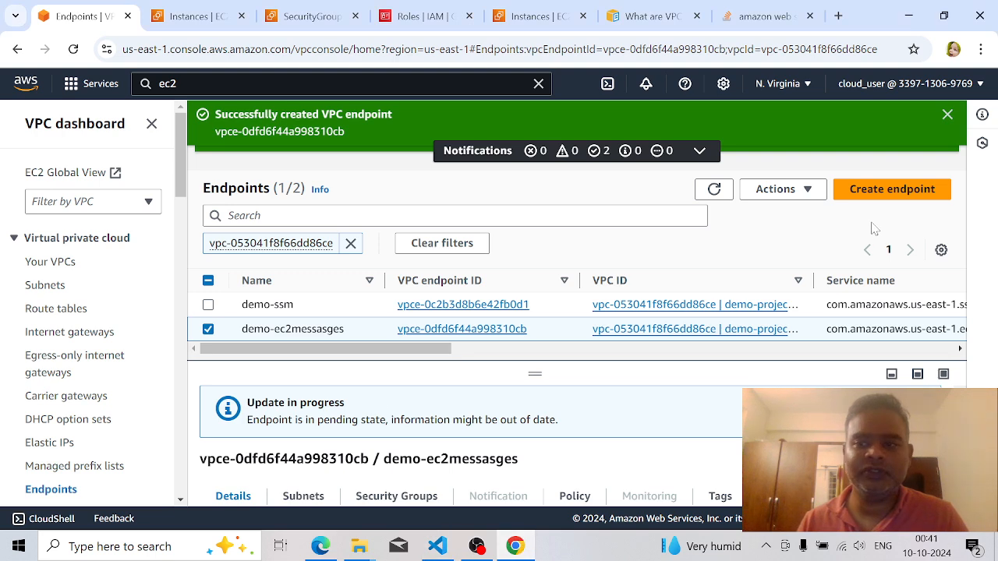
left_click(873, 190)
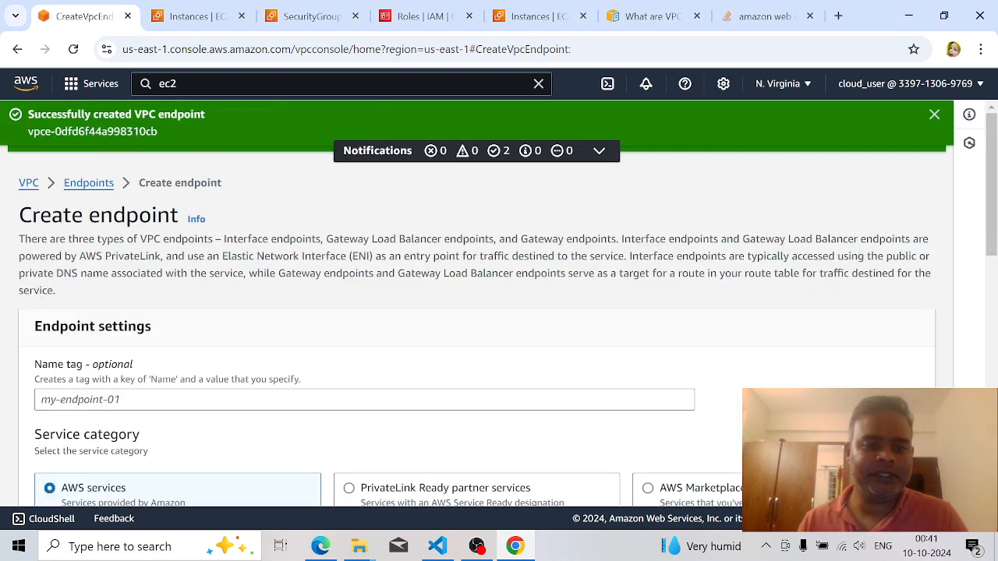
left_click(364, 399)
type("demo-ssm")
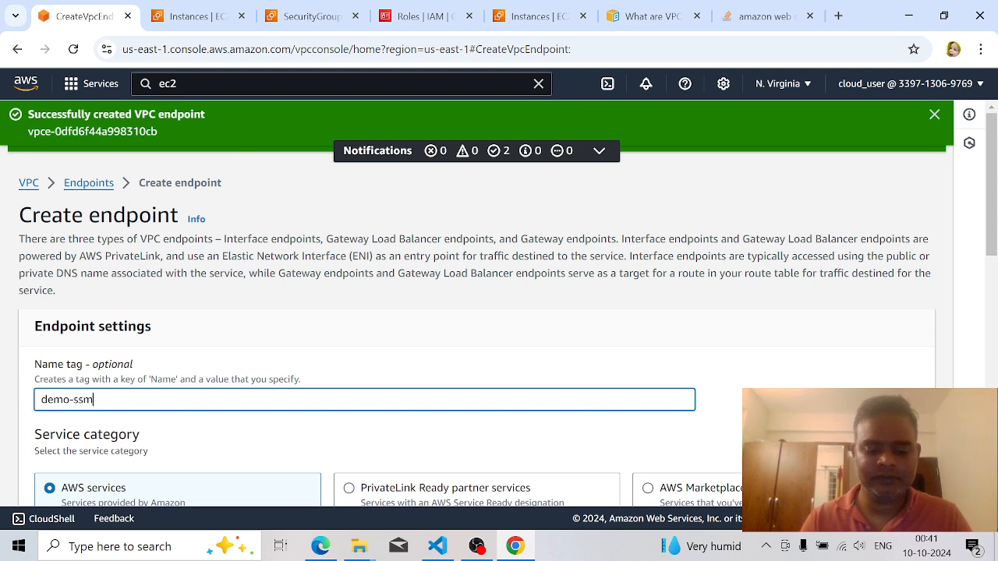
type("messages")
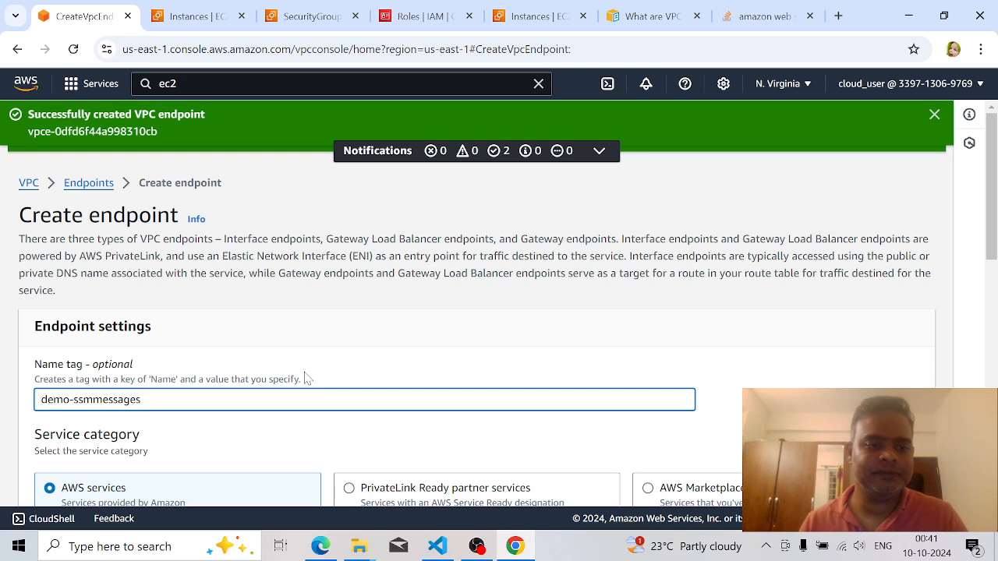
Filter the endpoint services for ssmmess and select com.amazonaws.us-east-1.ssmmessages.
scroll(297, 369, "down", 5)
scroll(194, 229, "down", 1)
left_click(187, 199)
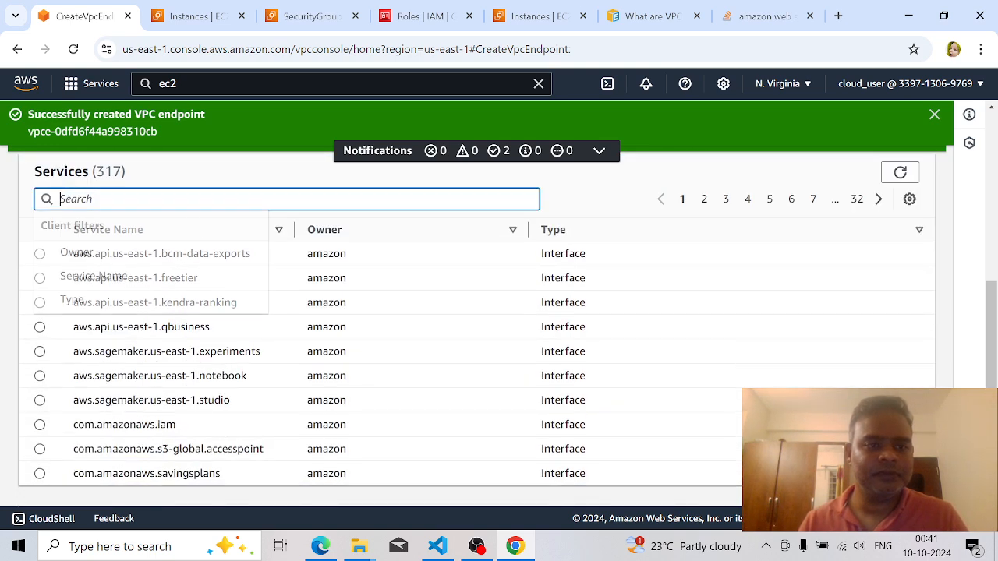
type("ssm")
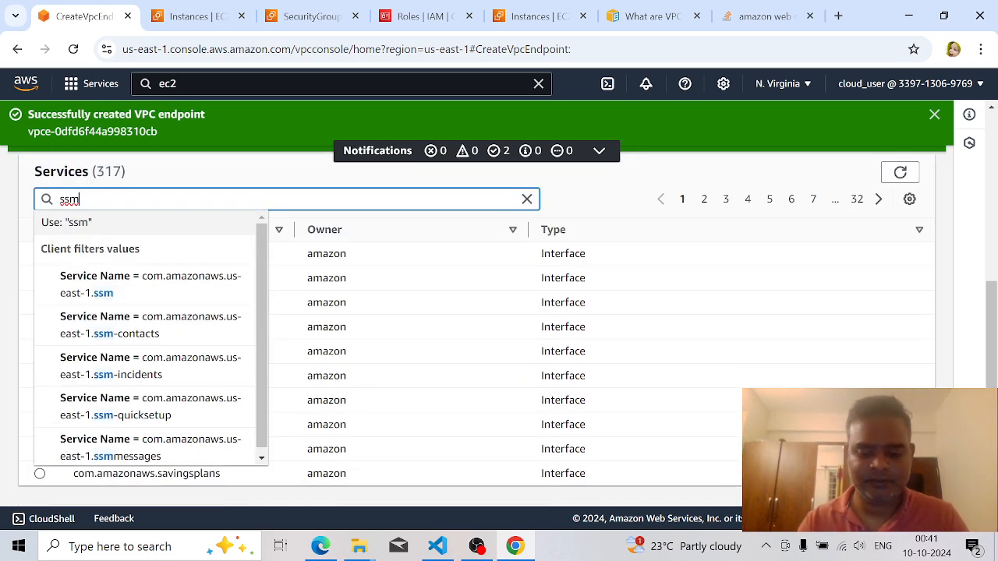
type("mess")
left_click(140, 286)
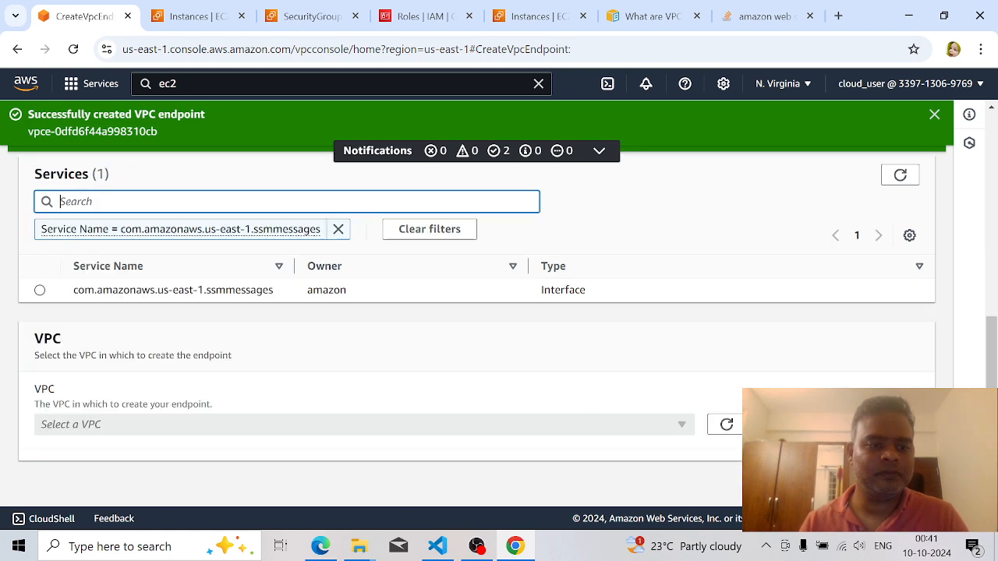
left_click(40, 291)
Choose demo-project-vpc as the VPC for the ssmmessages endpoint.
scroll(265, 363, "down", 1)
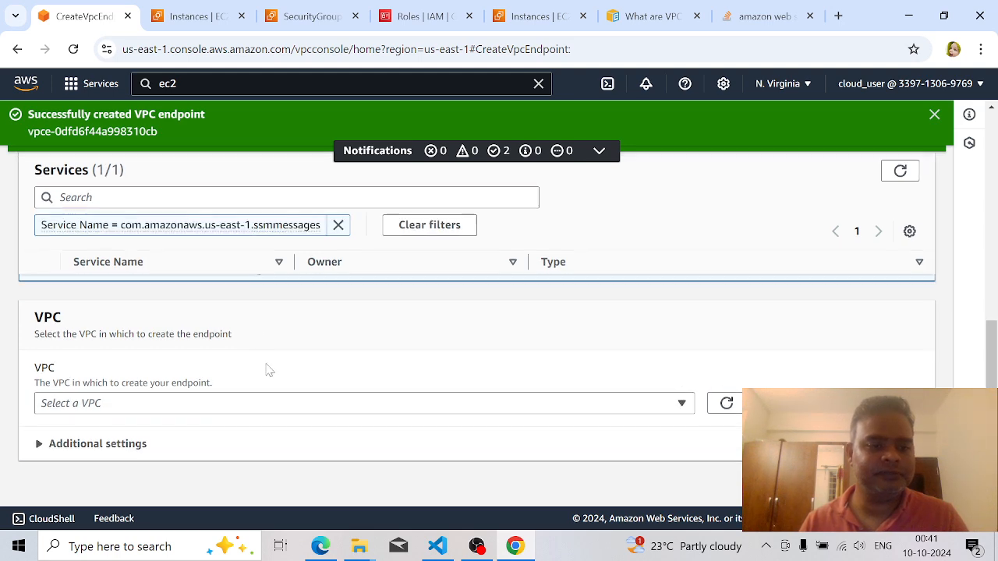
left_click(282, 406)
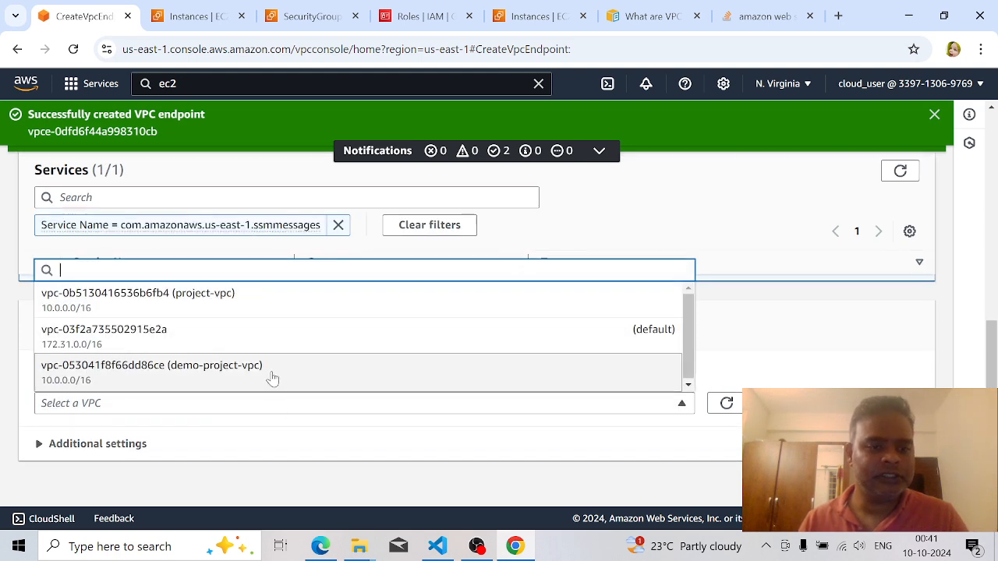
left_click(272, 378)
Enable us-east-1a and us-east-1b for the ssmmessages endpoint, assigning demo-project-subnet-private1-us-east-1a and demo-project-subnet-private2-us-east-1b respectively.
scroll(311, 366, "down", 4)
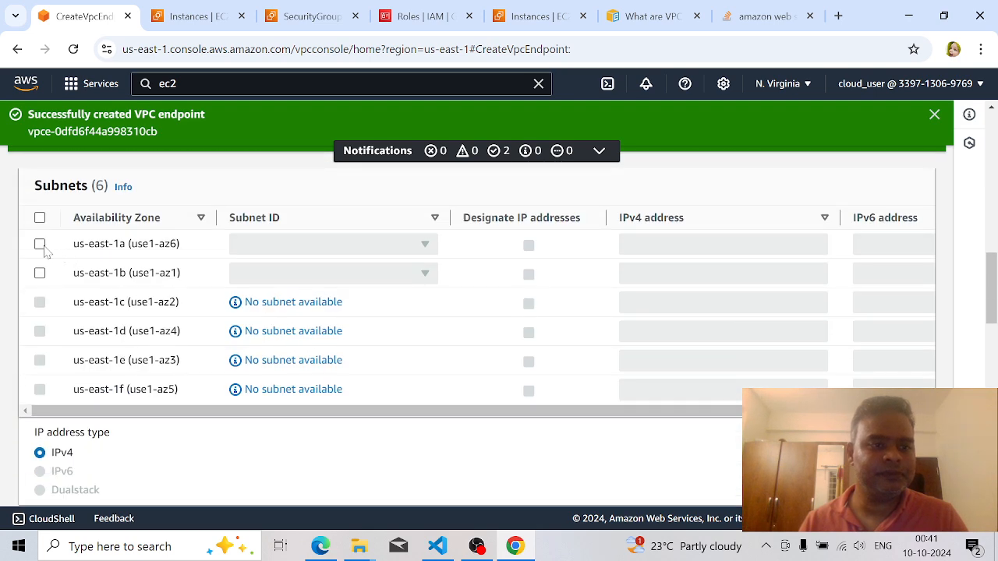
left_click(40, 245)
left_click(298, 246)
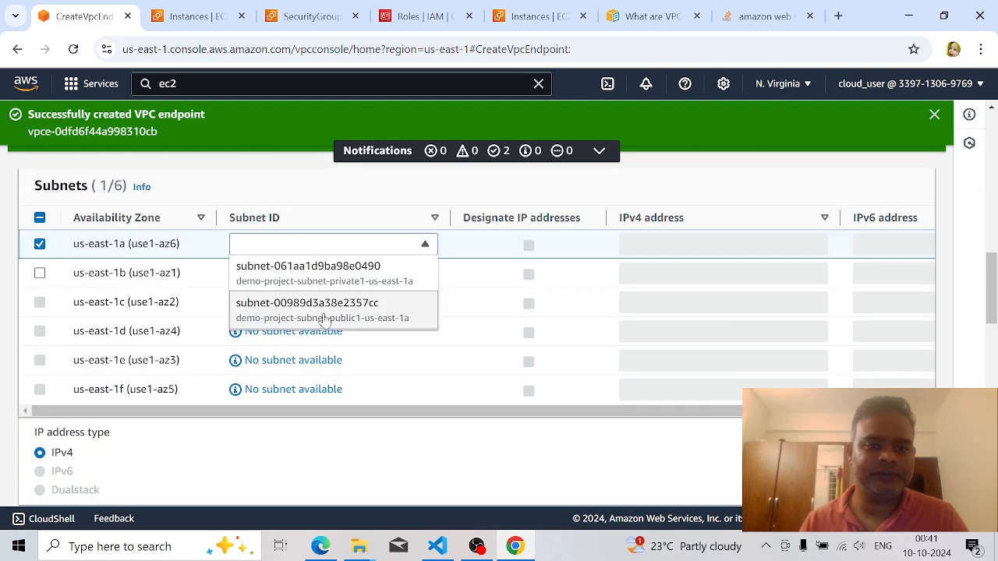
left_click(342, 286)
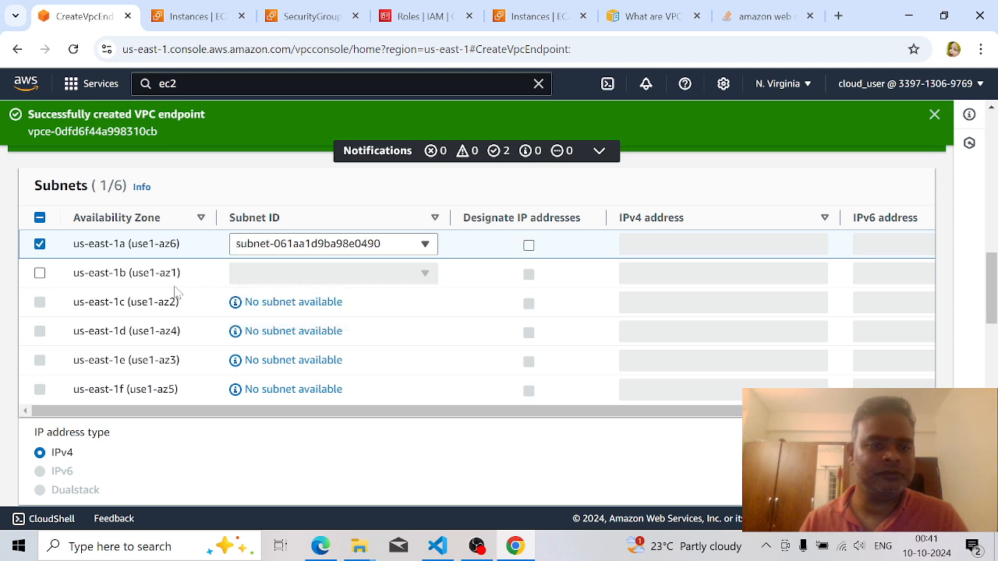
left_click(40, 273)
left_click(304, 276)
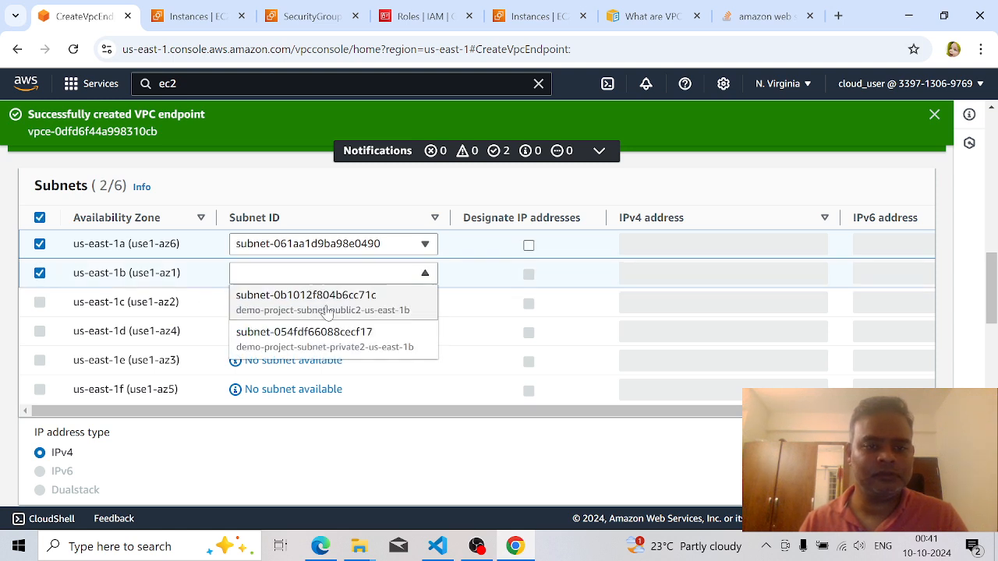
left_click(349, 341)
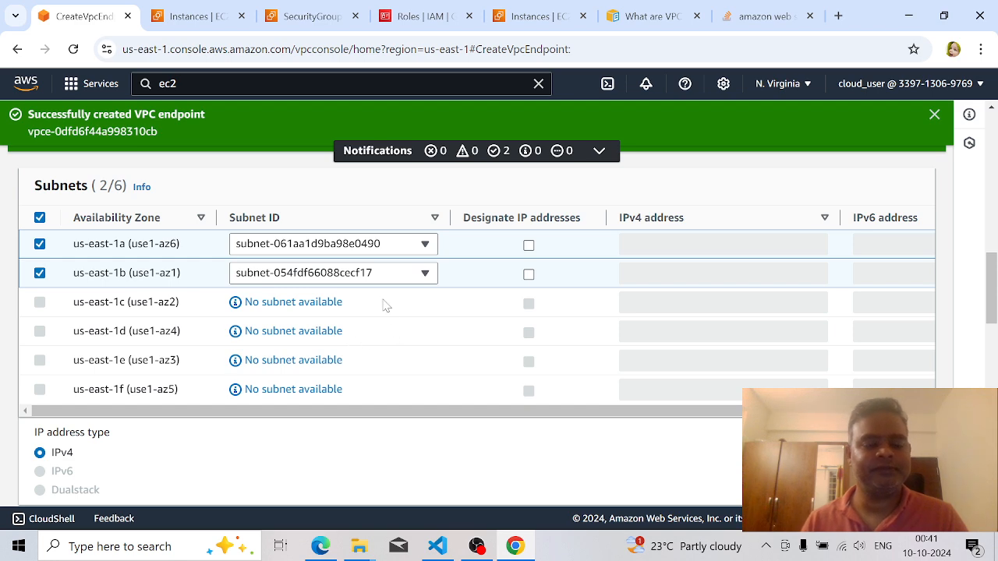
Assign the demo-sg security group to the demo-ssmmessages endpoint and create it with the Full access policy.
scroll(387, 314, "down", 3)
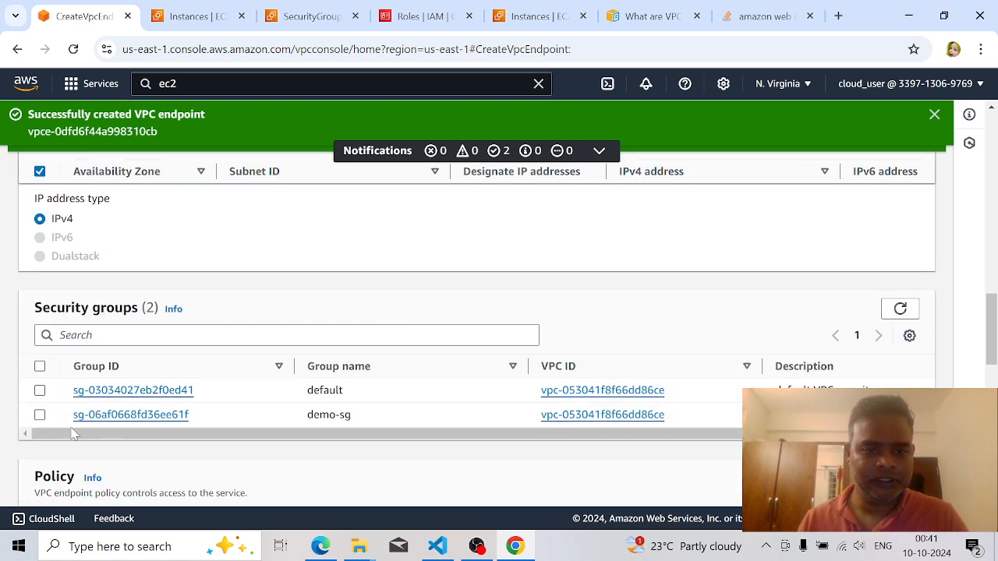
left_click(40, 415)
scroll(327, 370, "down", 4)
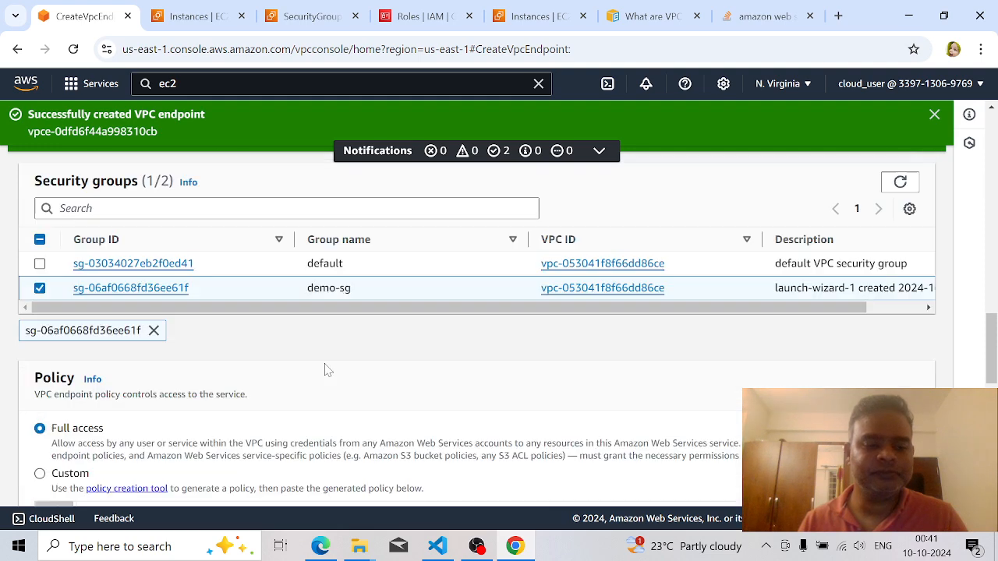
scroll(328, 373, "down", 5)
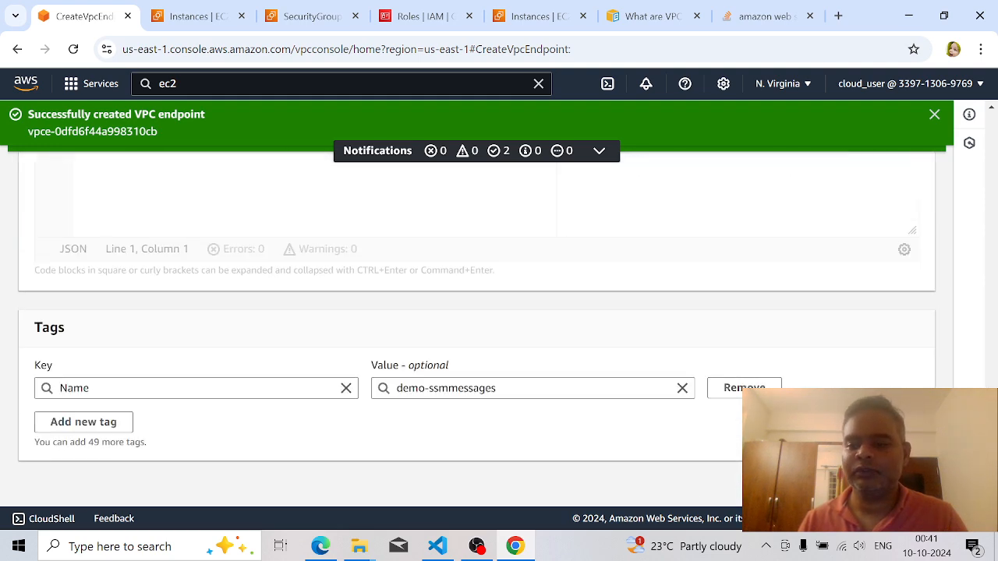
left_click(878, 484)
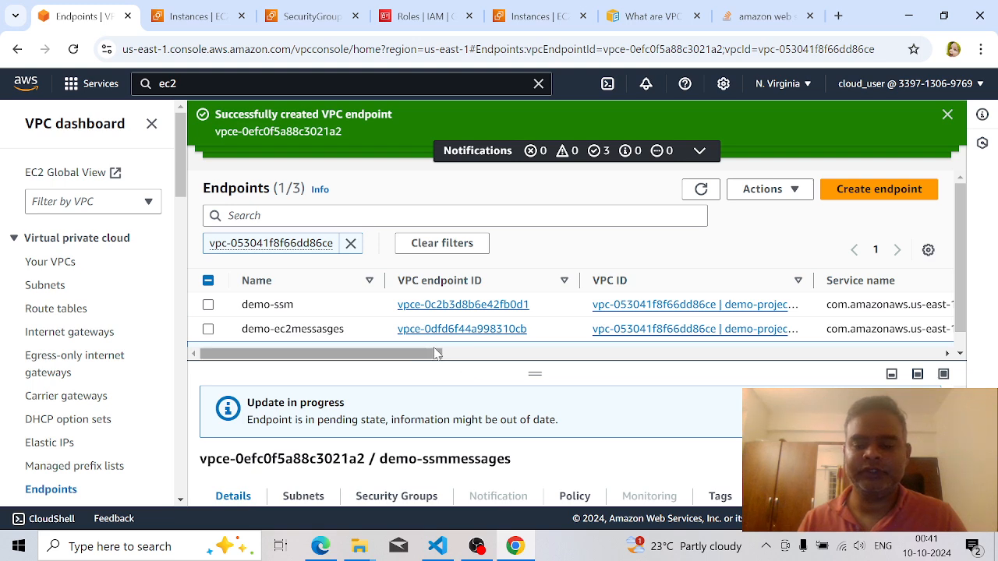
Enlarge the endpoints list, bring its Status column into view and refresh it to check the endpoints' status.
left_click_drag(430, 353, 512, 356)
left_click_drag(595, 360, 604, 415)
left_click_drag(514, 376, 704, 398)
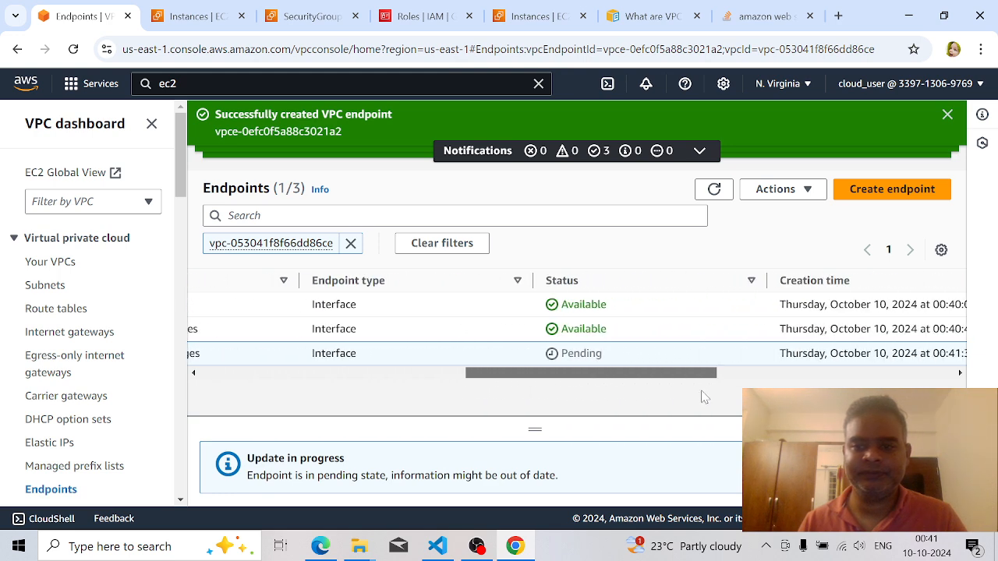
left_click(717, 194)
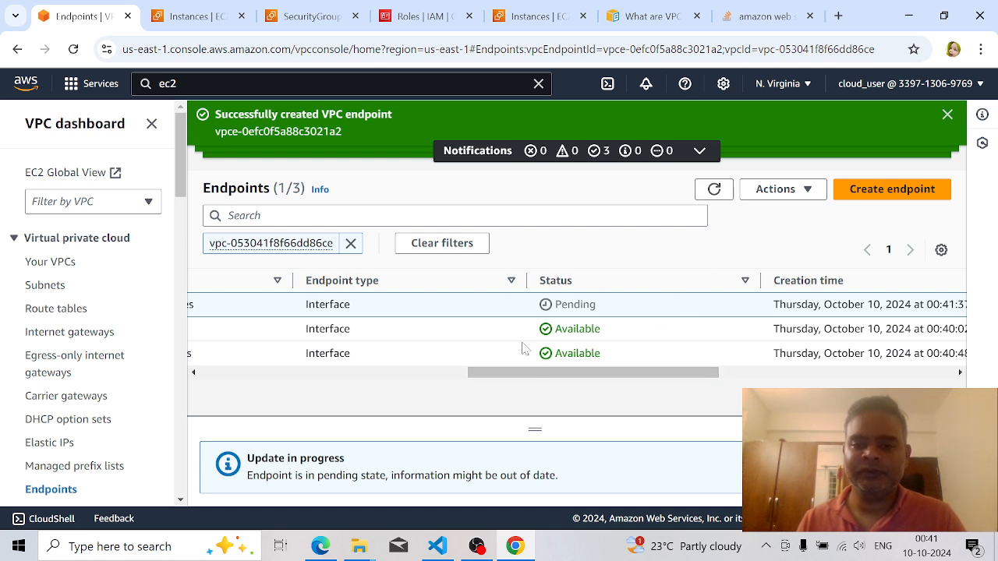
left_click(715, 193)
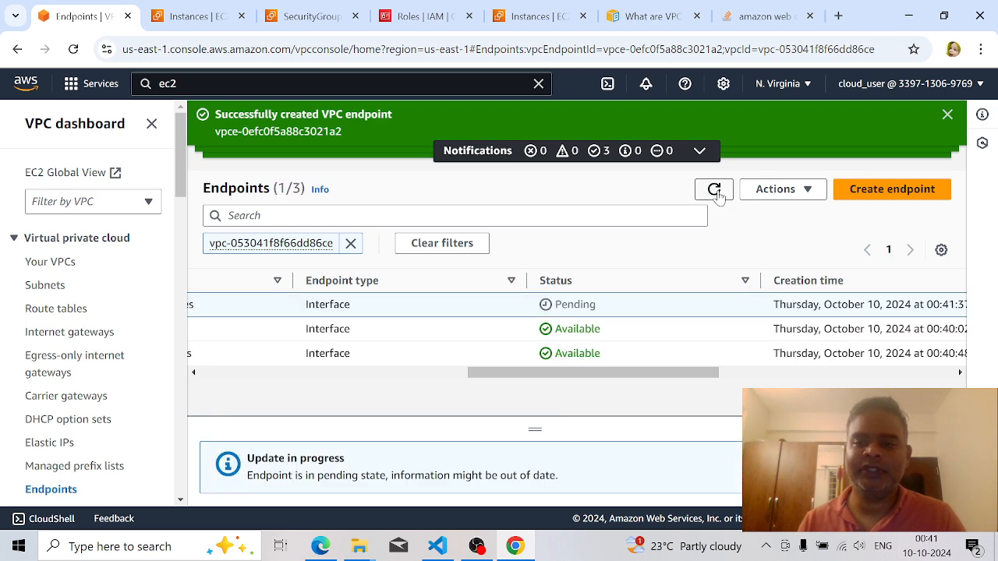
left_click(715, 191)
left_click(714, 192)
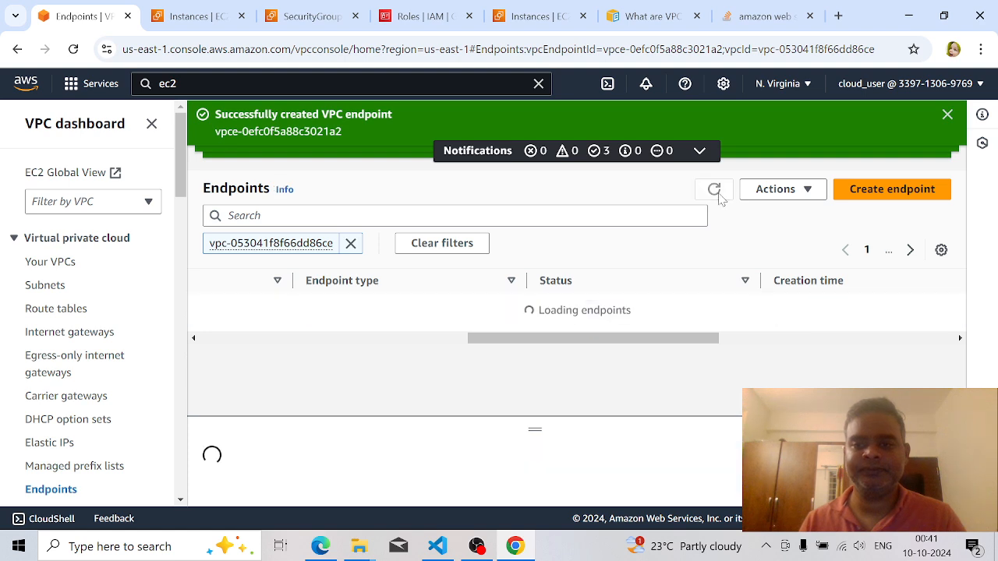
Dismiss the endpoint creation notifications and refresh the list to recheck the status of demo-ssmmessages.
left_click(947, 116)
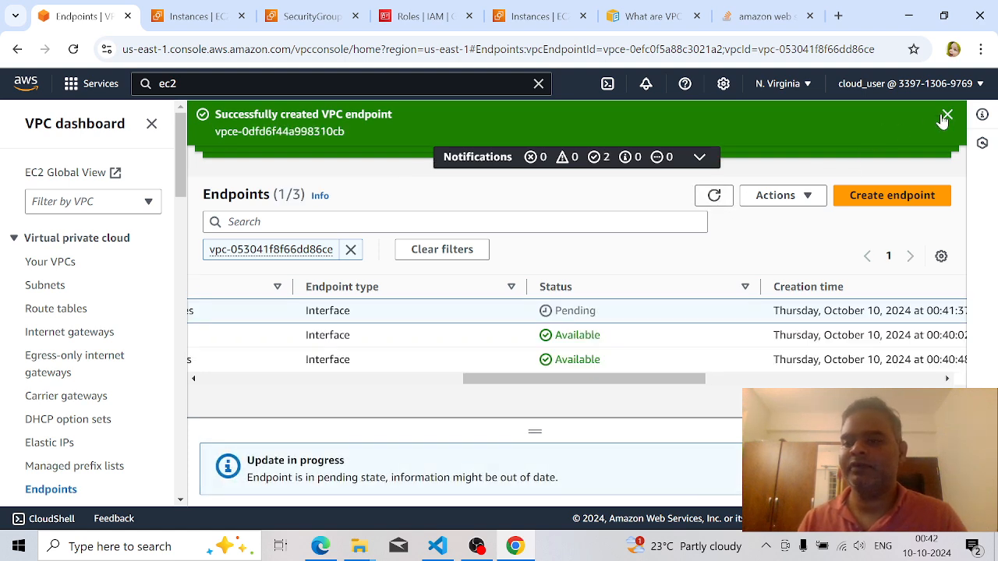
left_click(947, 115)
left_click(947, 115)
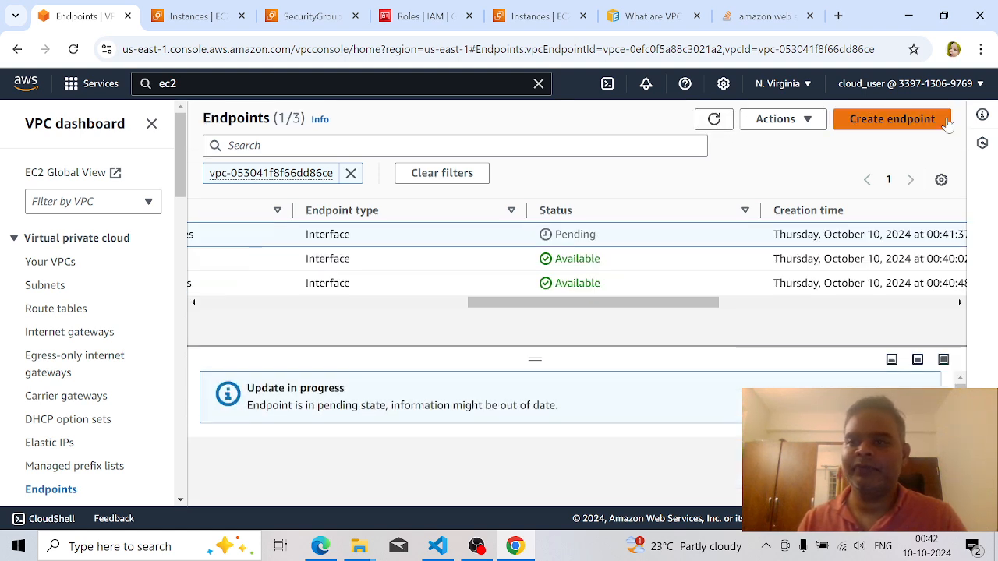
left_click(712, 123)
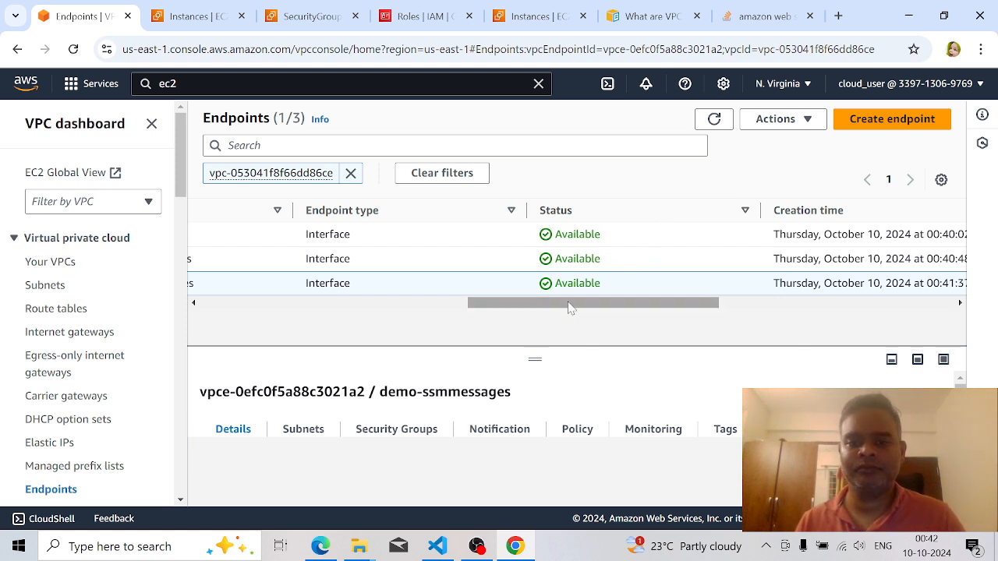
mouse_move(569, 305)
left_mouse_down()
mouse_move(478, 317)
mouse_move(570, 314)
left_mouse_up()
left_click(714, 120)
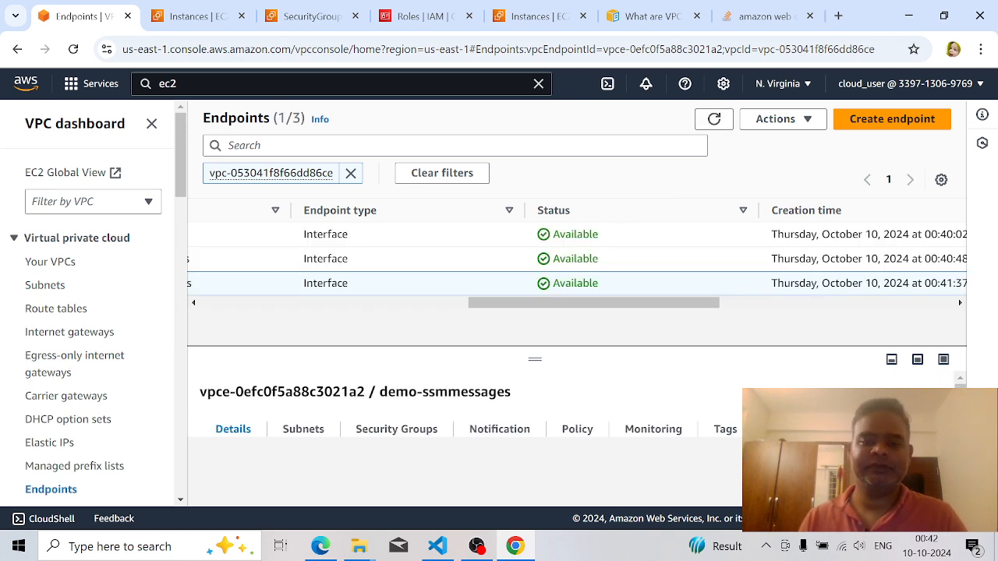
Consult the remaining instructions in sample.txt in VS Code, return to the EC2 instances in Chrome and reboot demo-ec2.
left_click(438, 546)
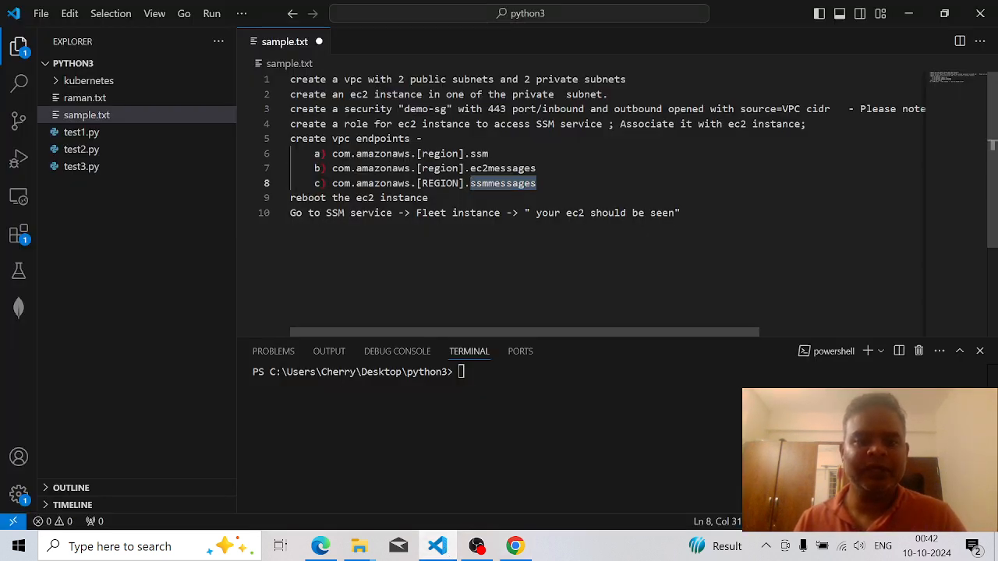
left_click(908, 13)
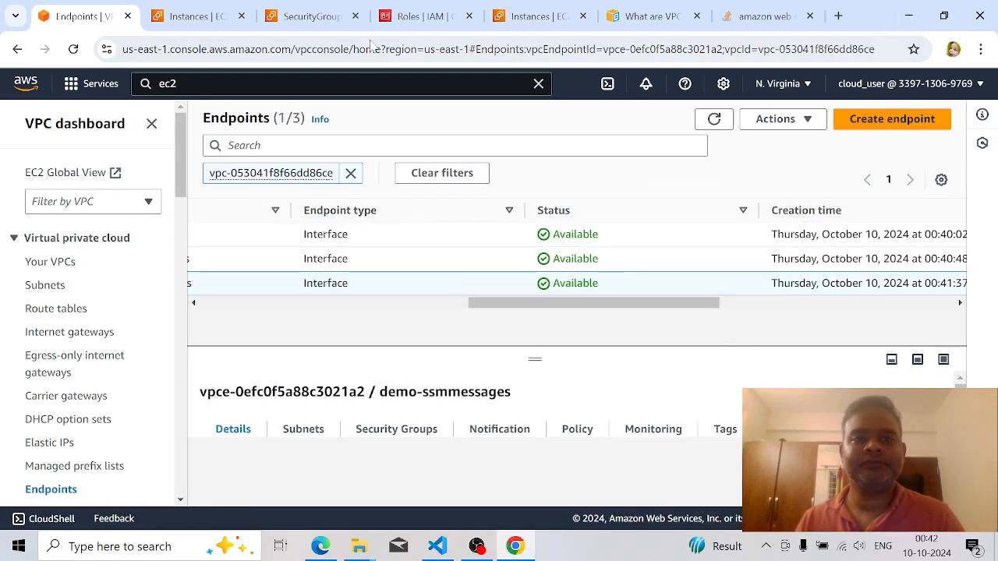
left_click(198, 17)
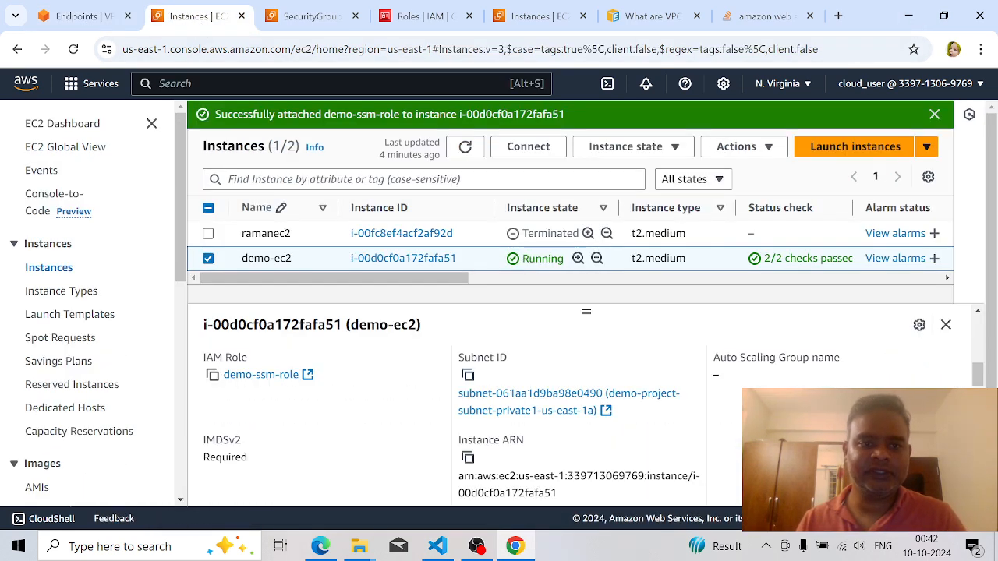
left_click(208, 259)
left_click(208, 260)
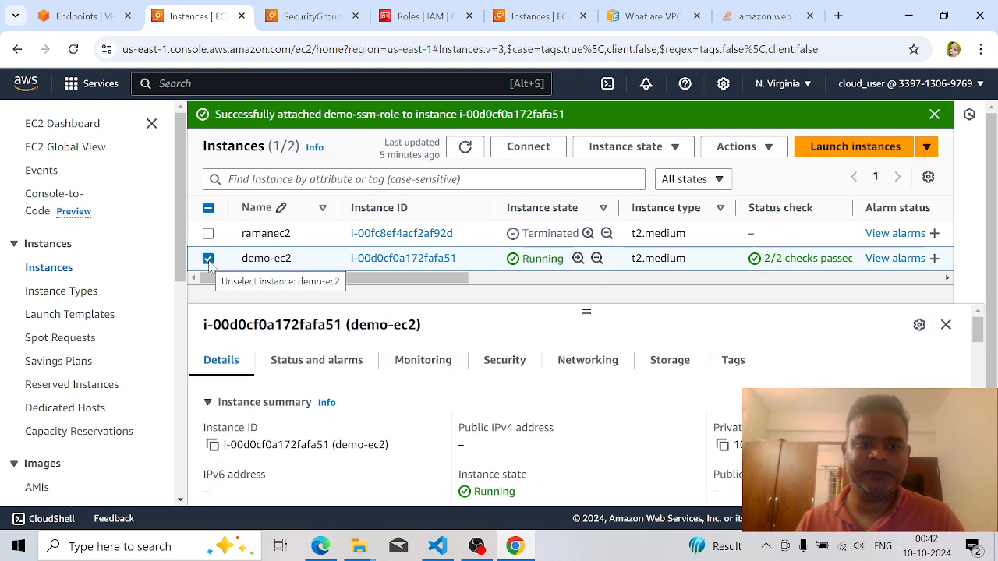
left_click(734, 153)
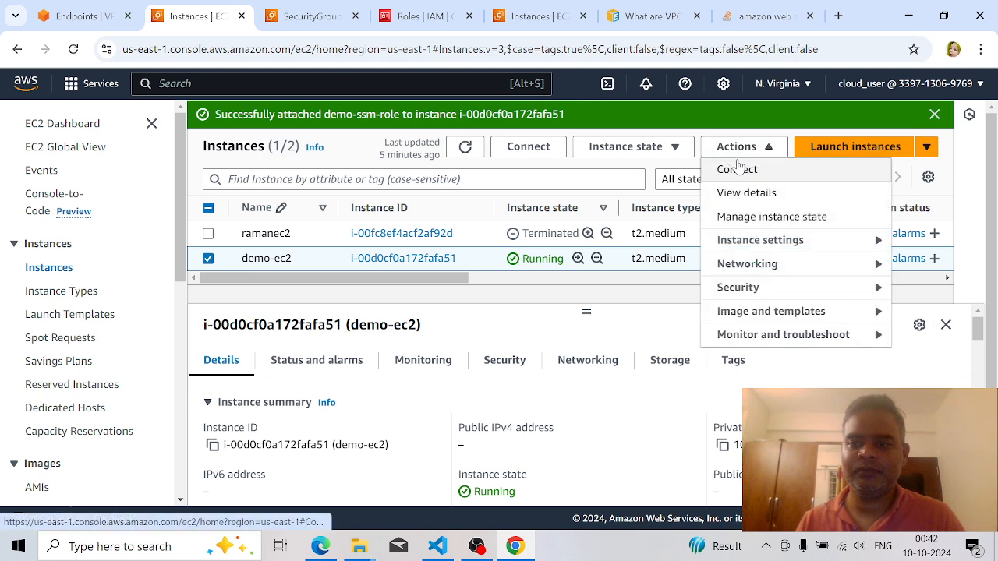
left_click(644, 155)
left_click(630, 220)
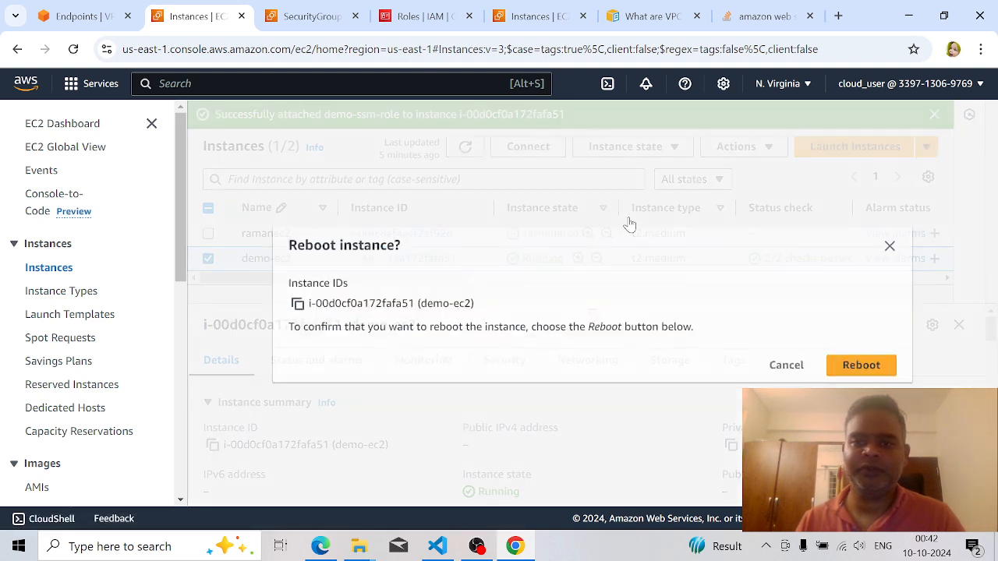
left_click(861, 364)
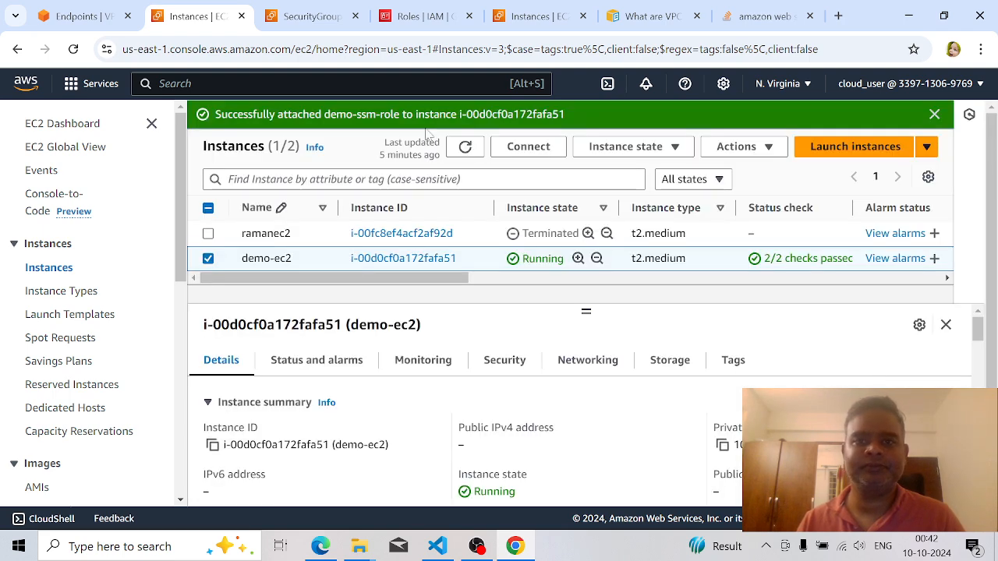
Search the AWS services for ssm and open Systems Manager in a new browser tab.
left_click(394, 81)
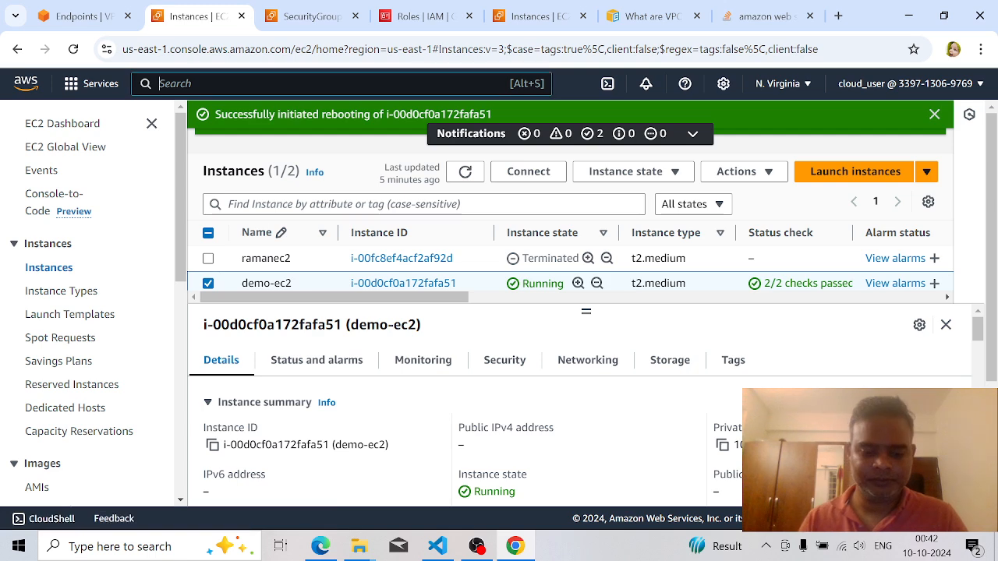
type("ssm")
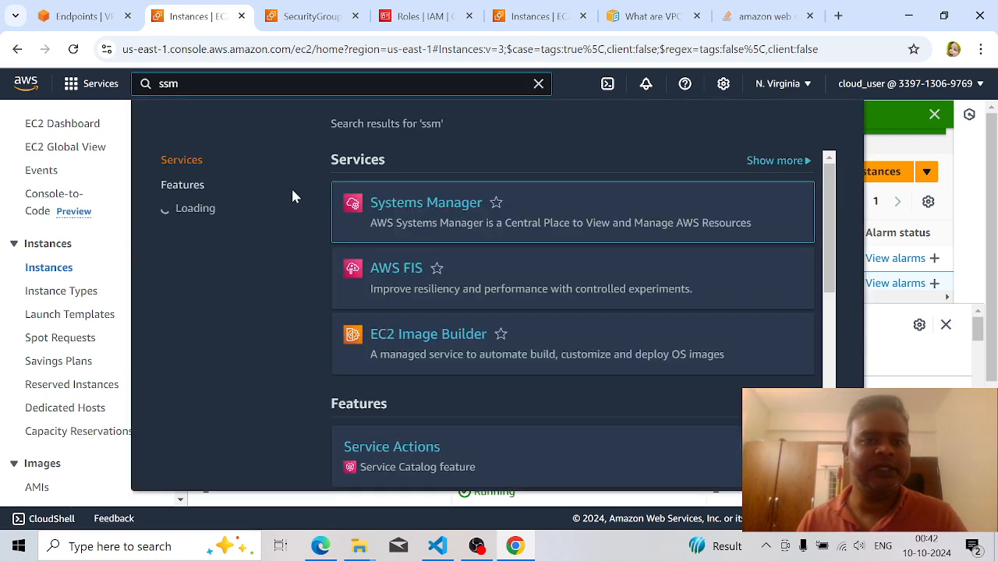
right_click(398, 203)
left_click(434, 215)
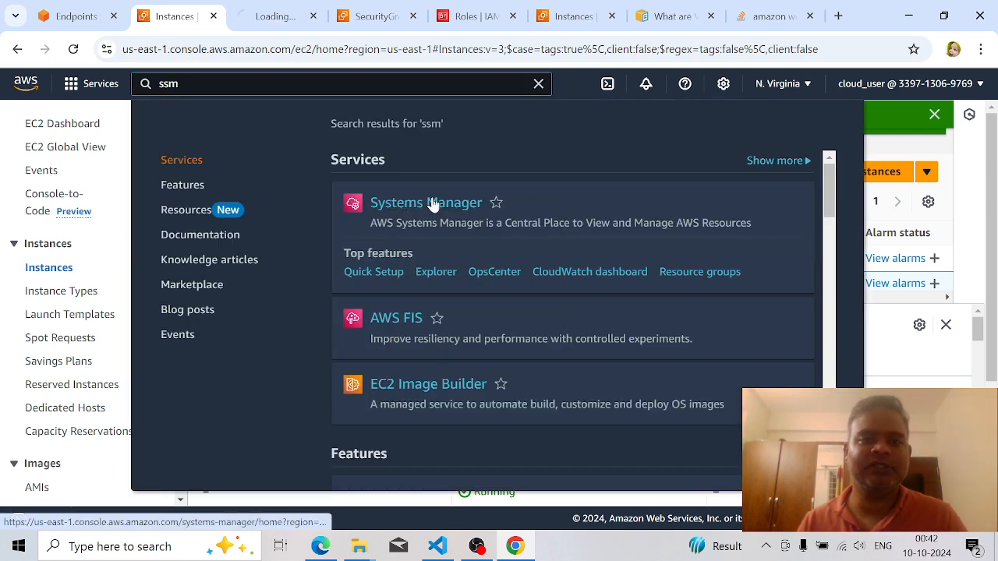
left_click(273, 18)
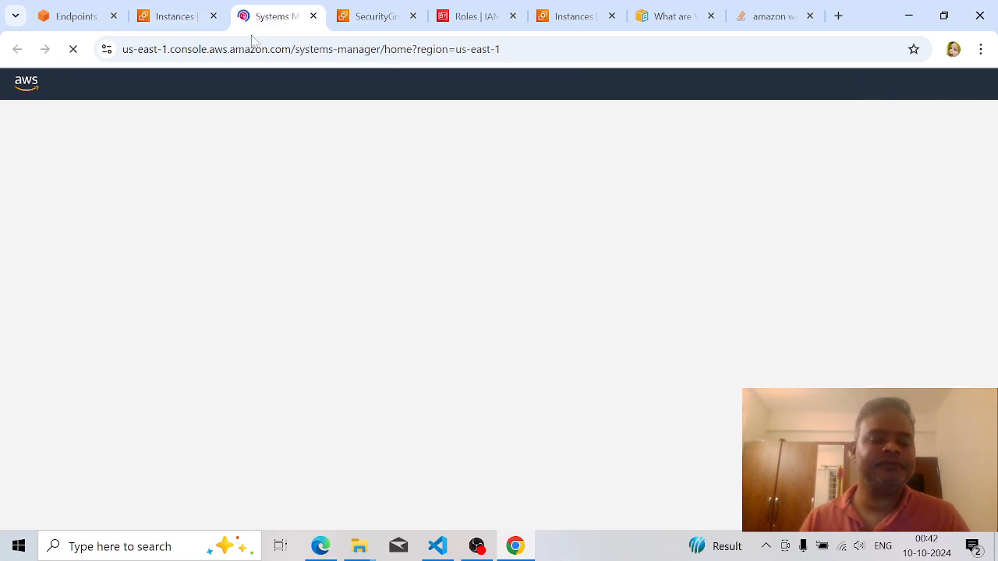
Open Fleet Manager under Node Management and get started to reach its managed nodes list.
scroll(141, 320, "down", 3)
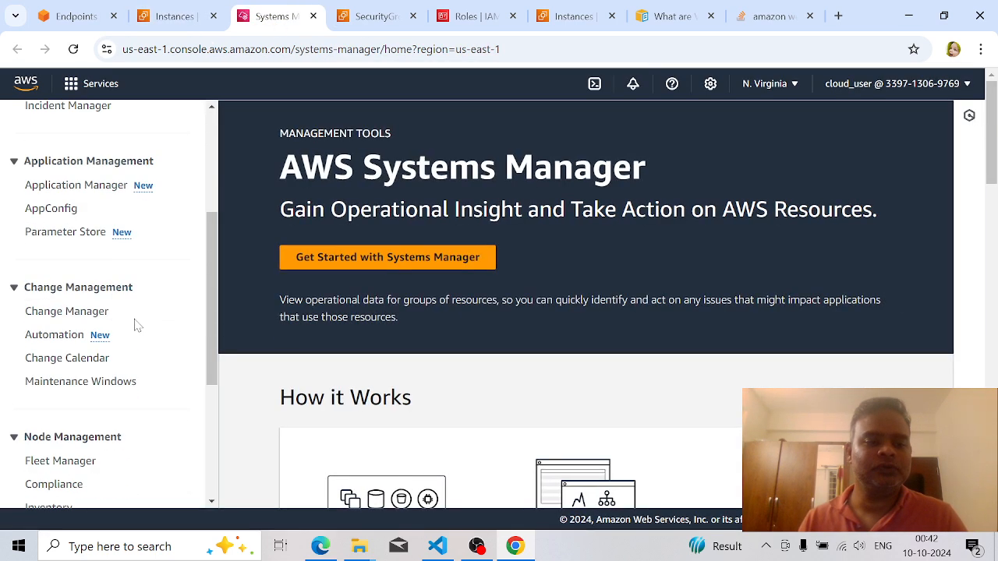
scroll(136, 326, "down", 3)
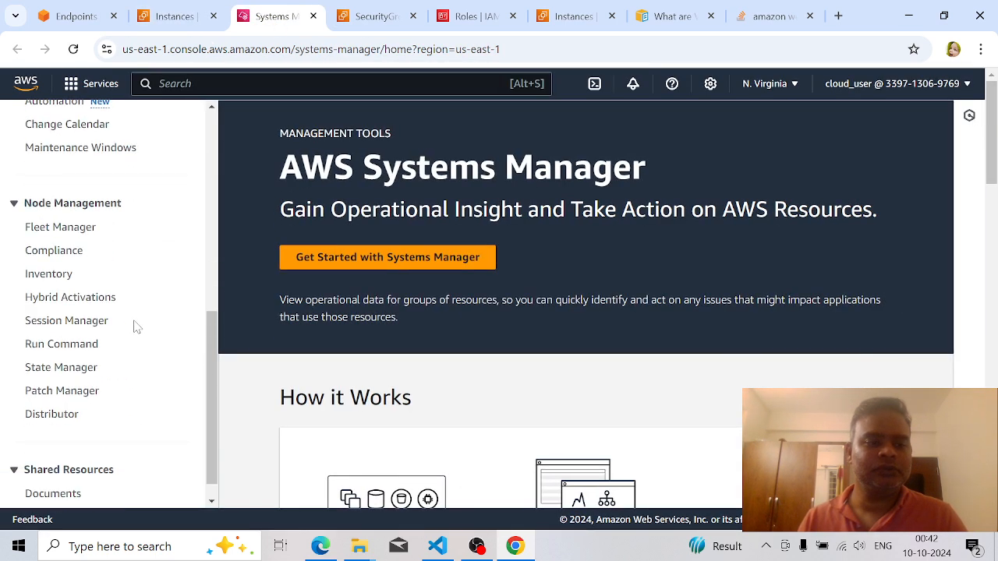
left_click(62, 227)
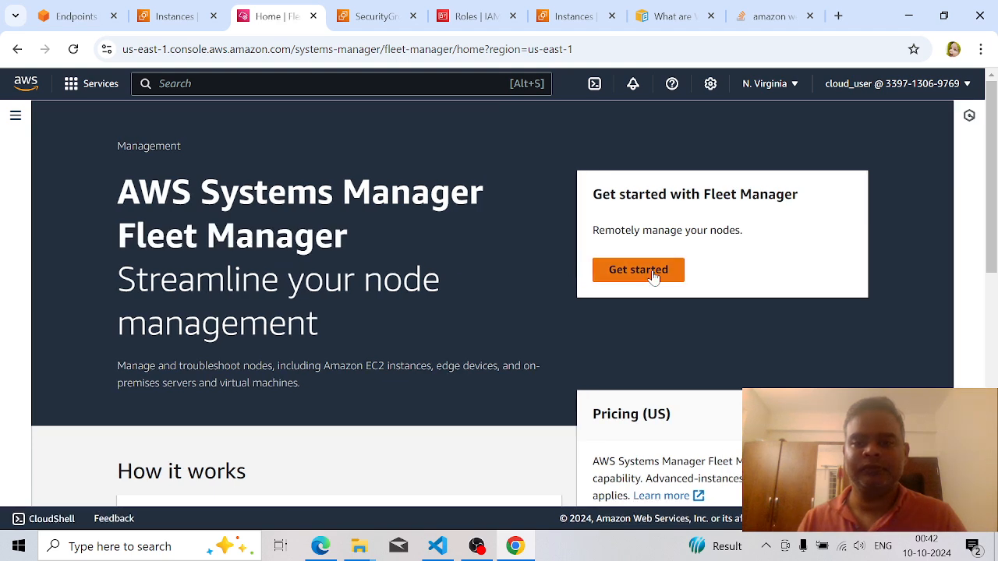
left_click(654, 273)
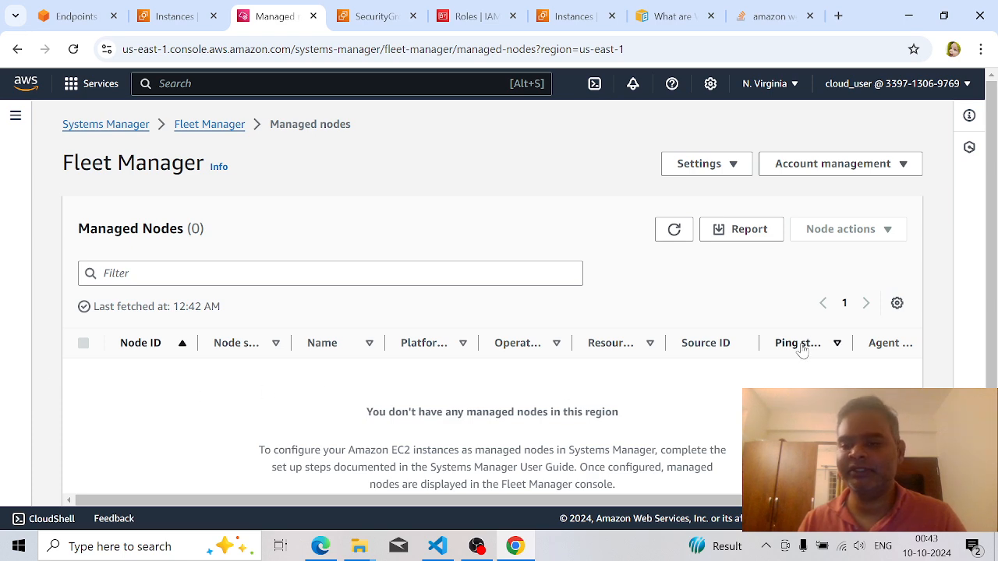
Refresh the Fleet Manager managed nodes list repeatedly to check whether demo-ec2 is registered.
left_click(673, 229)
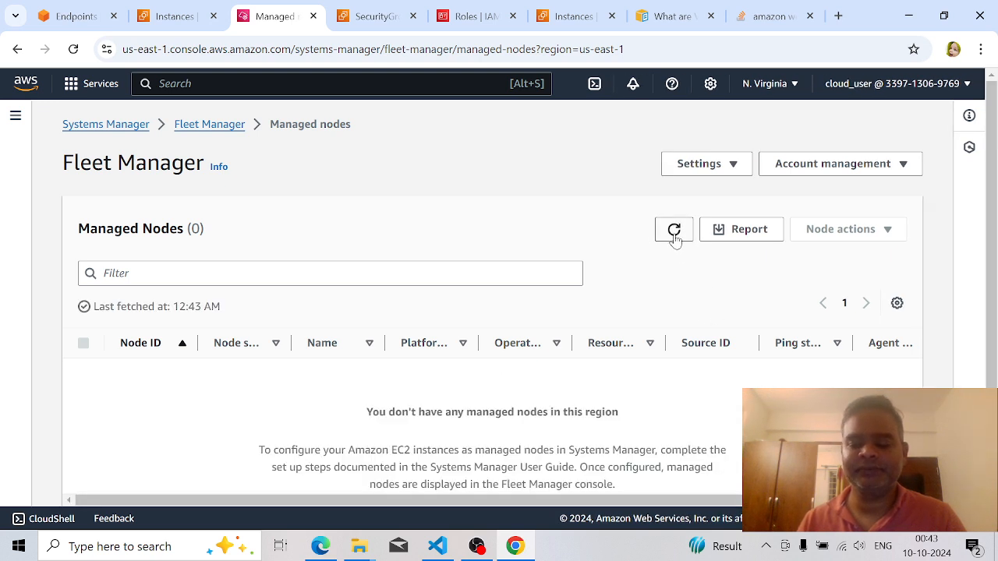
left_click(675, 238)
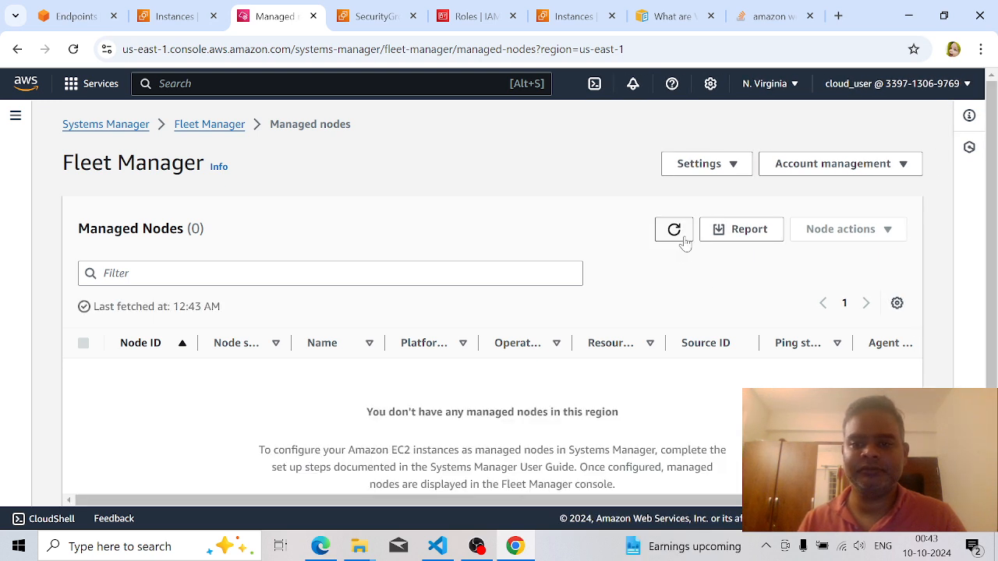
left_click(684, 240)
left_click(685, 240)
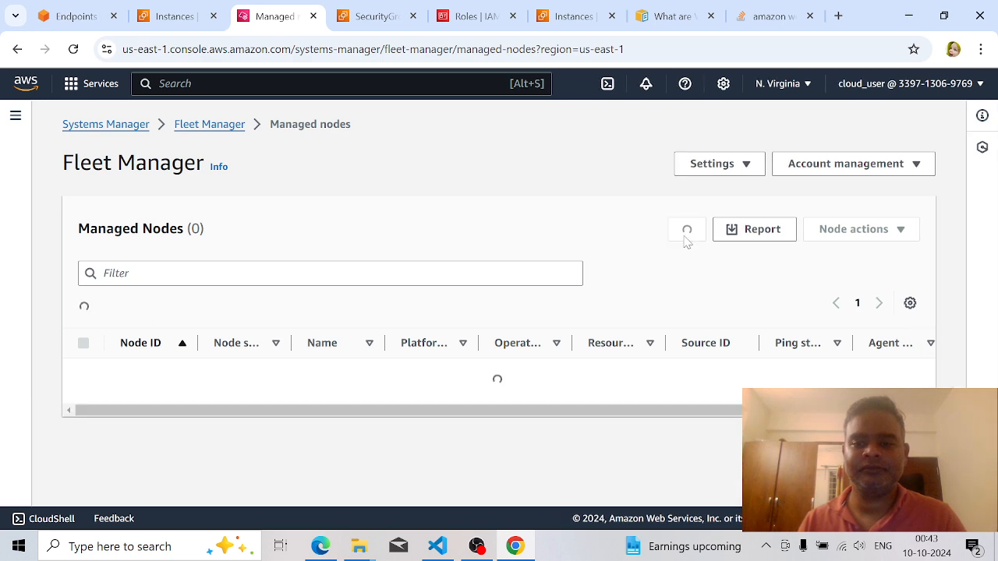
left_click(684, 240)
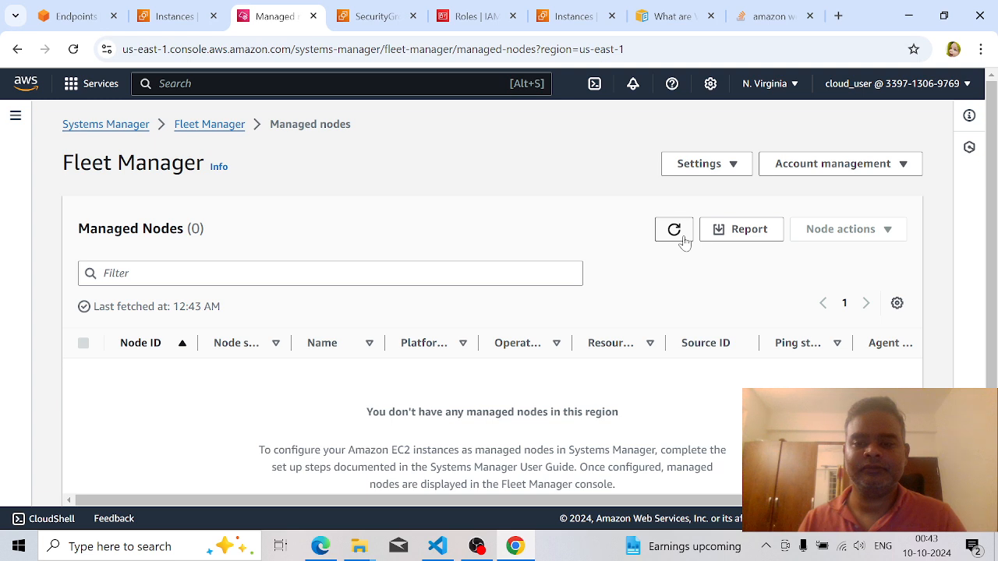
left_click(684, 240)
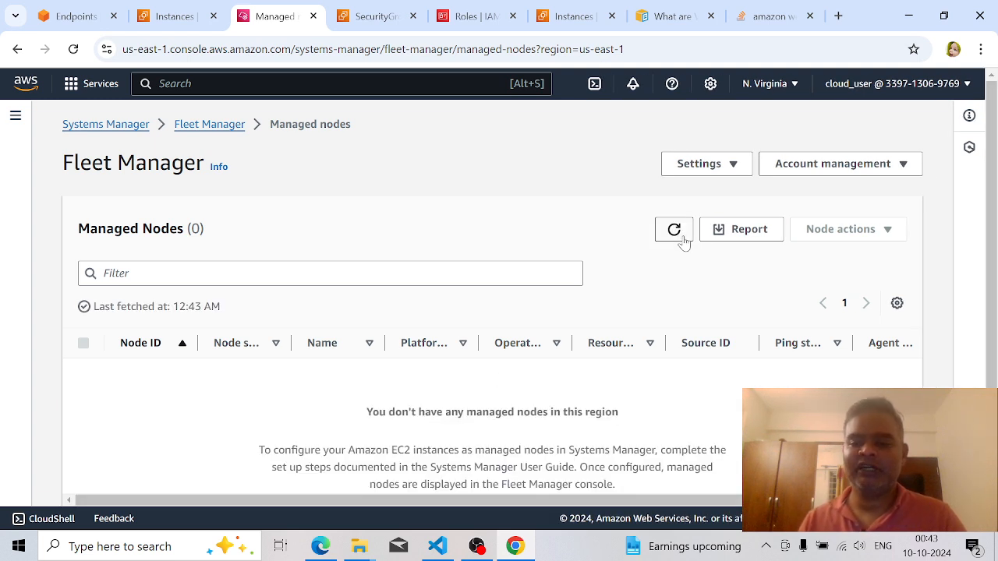
left_click(684, 240)
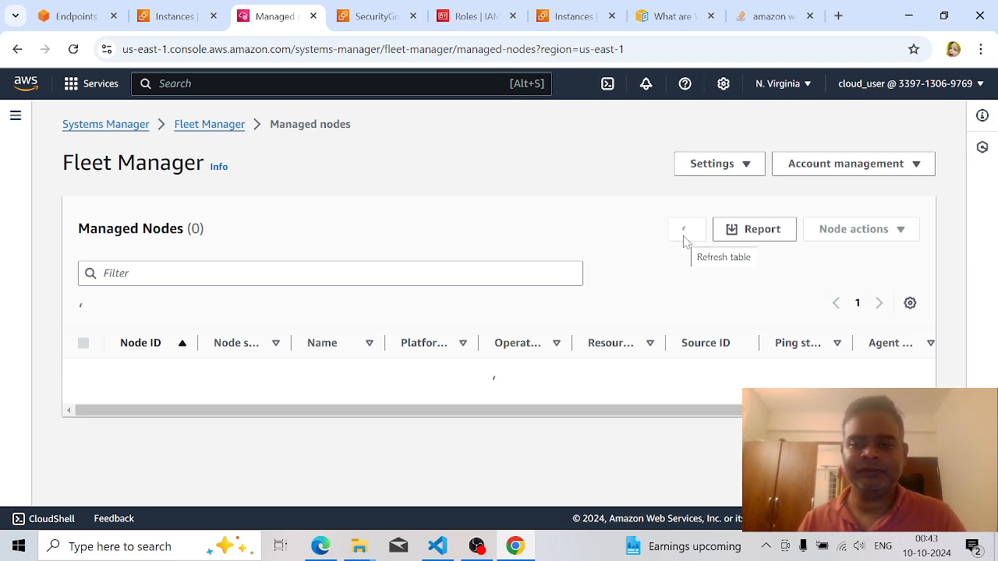
left_click(683, 240)
left_click(684, 240)
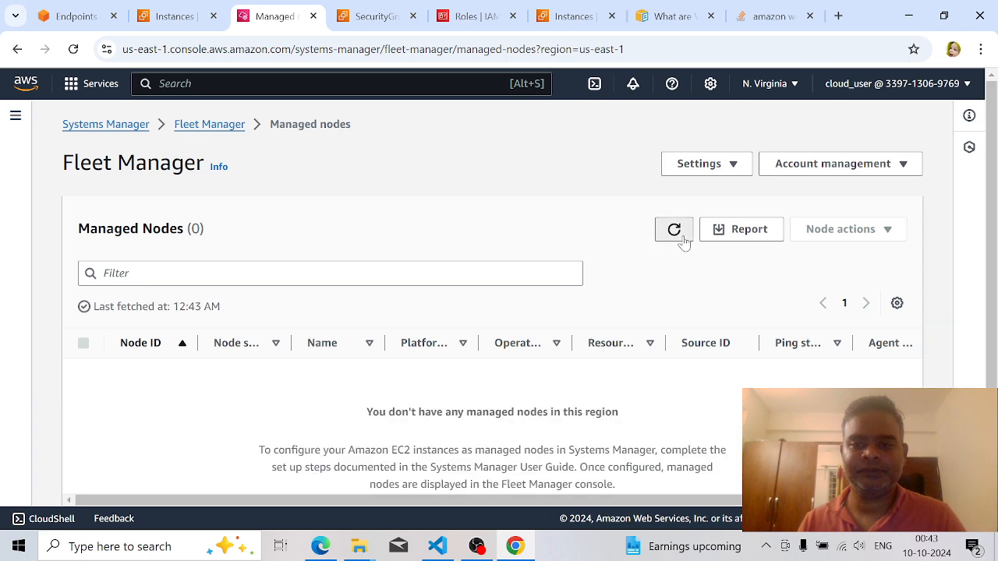
left_click(684, 240)
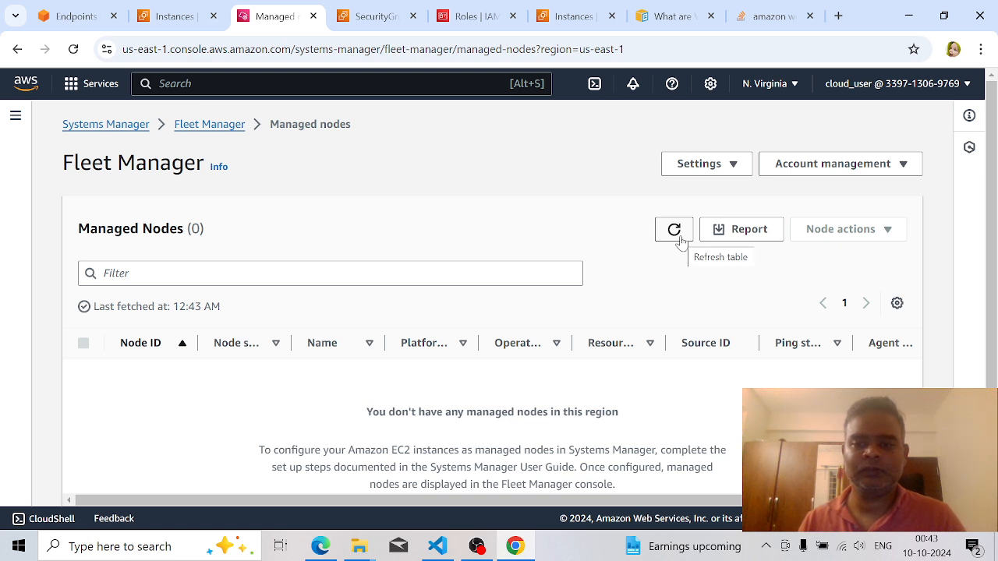
Keep refreshing the managed nodes list until the demo-ec2 instance is listed.
left_click(680, 241)
left_click(681, 242)
left_click(679, 240)
left_click(679, 241)
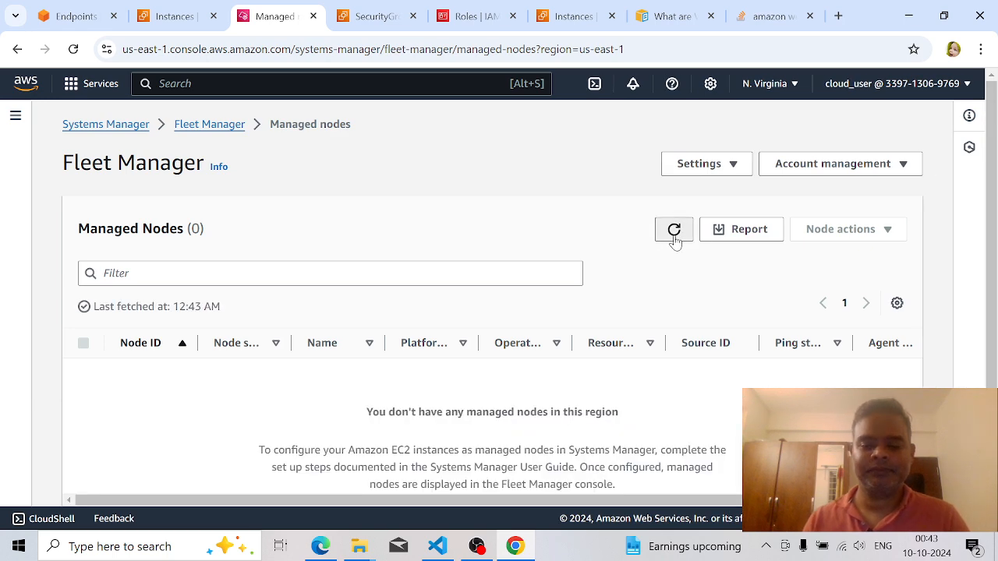
left_click(676, 241)
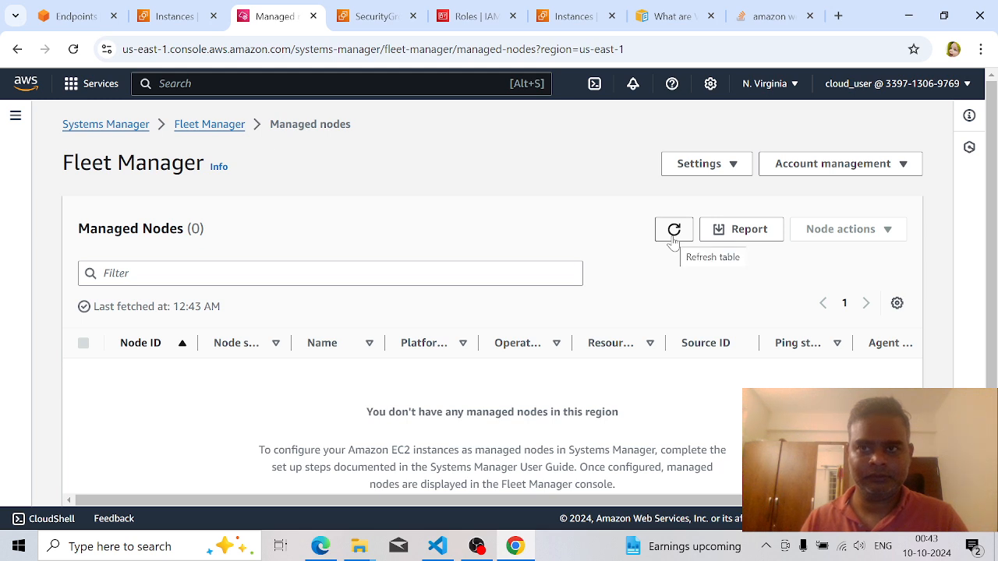
left_click(679, 242)
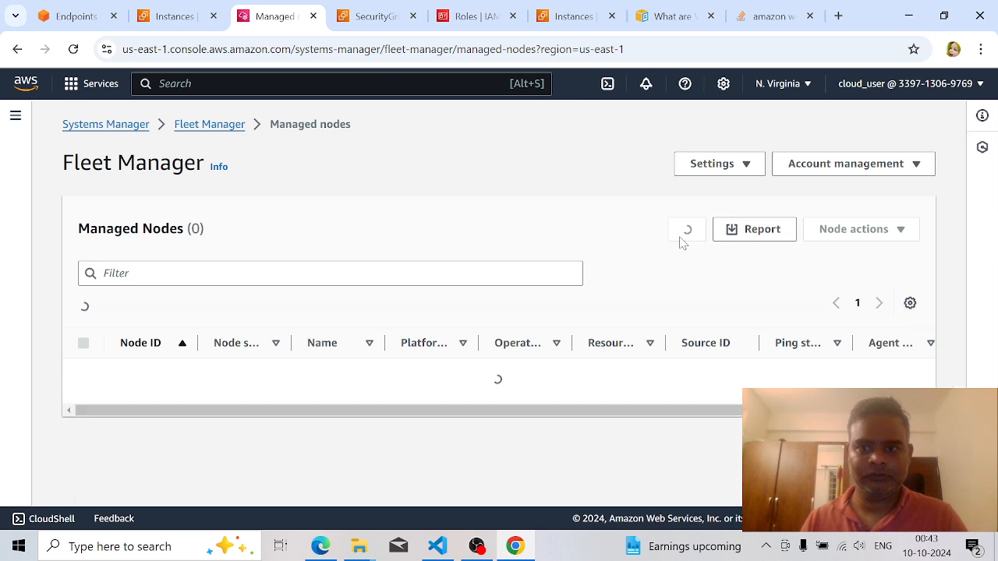
left_click(679, 242)
left_click(675, 241)
left_click(677, 242)
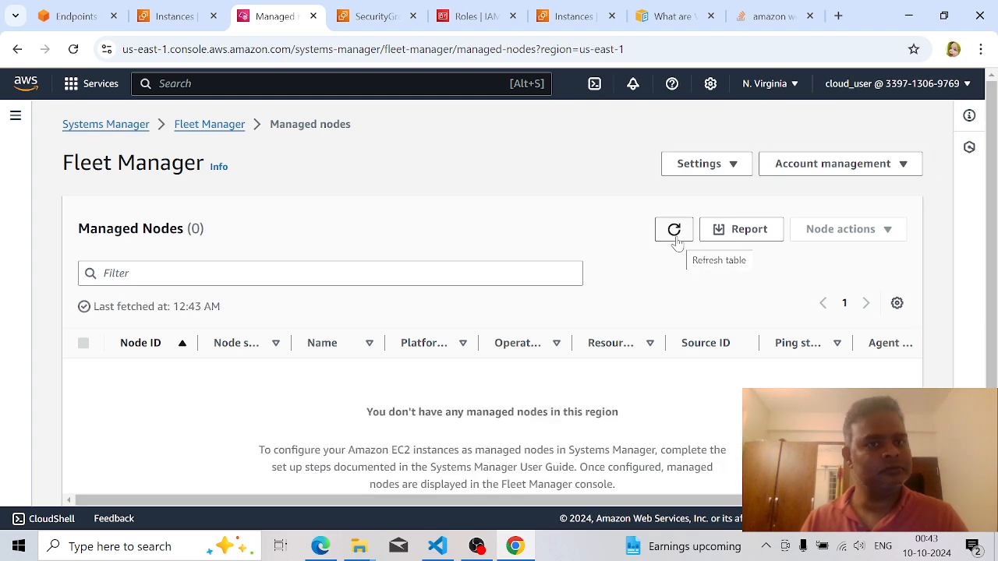
left_click(677, 240)
left_click(676, 241)
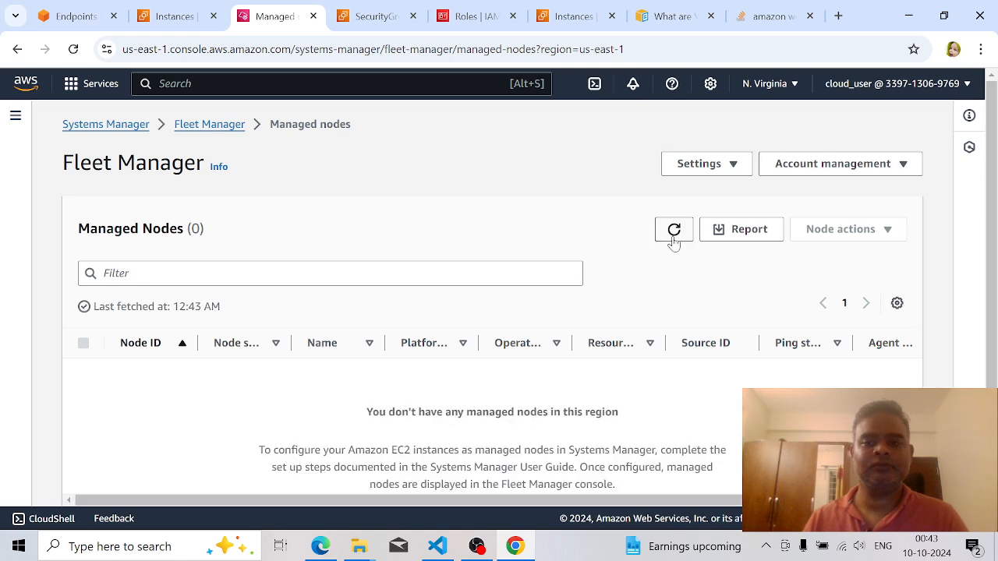
left_click(674, 242)
left_click(675, 241)
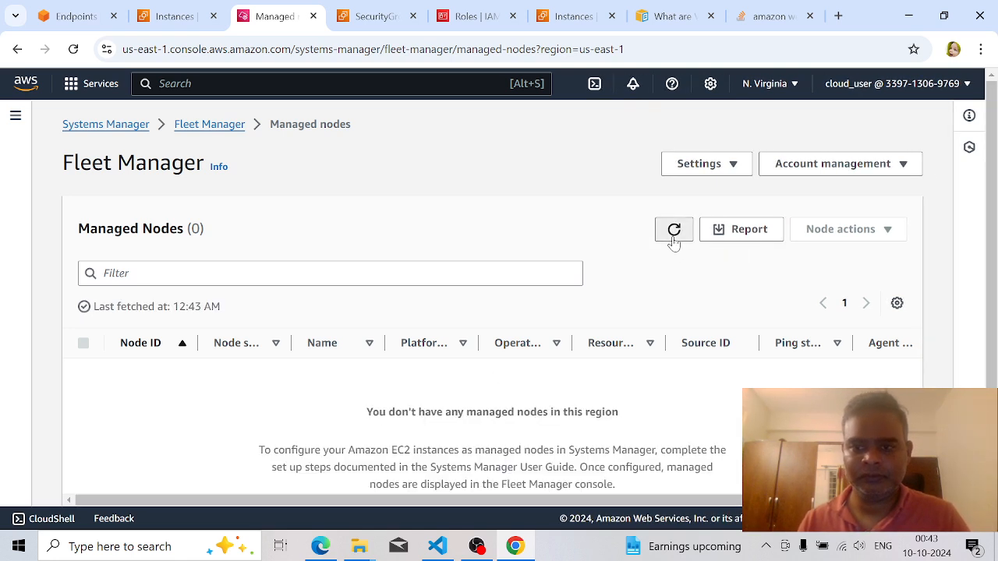
left_click(675, 242)
left_click(674, 241)
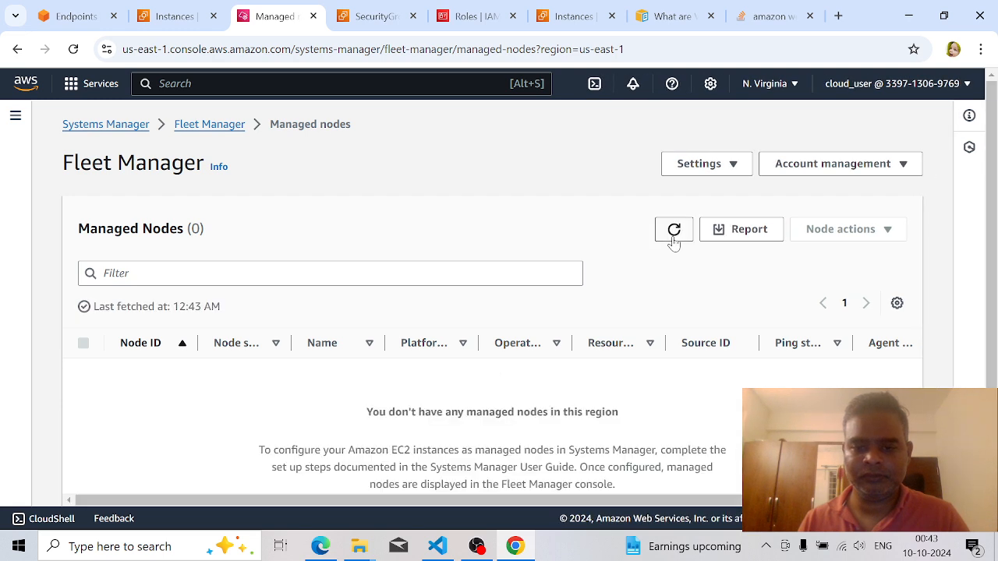
left_click(674, 241)
left_click(675, 242)
left_click(674, 242)
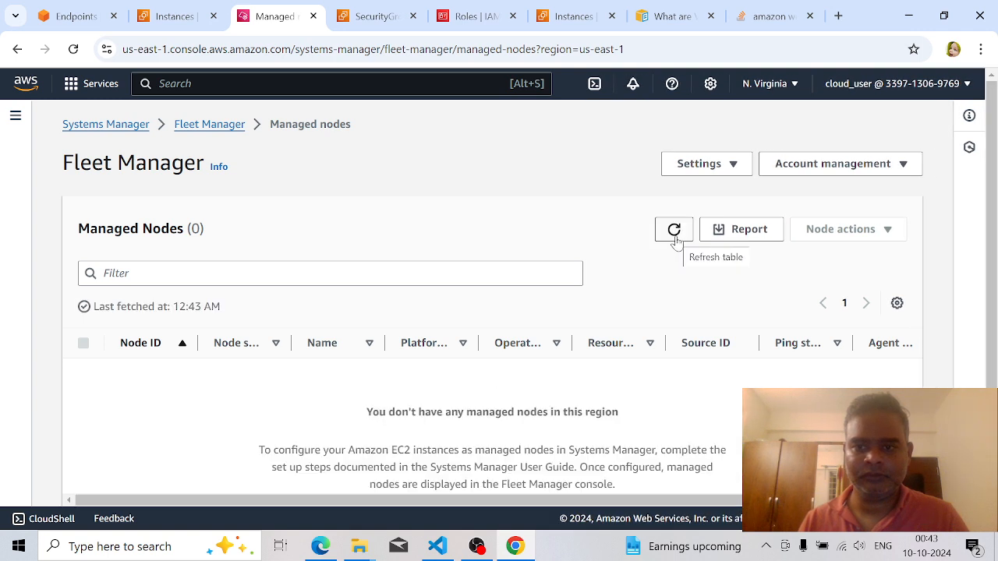
left_click(675, 241)
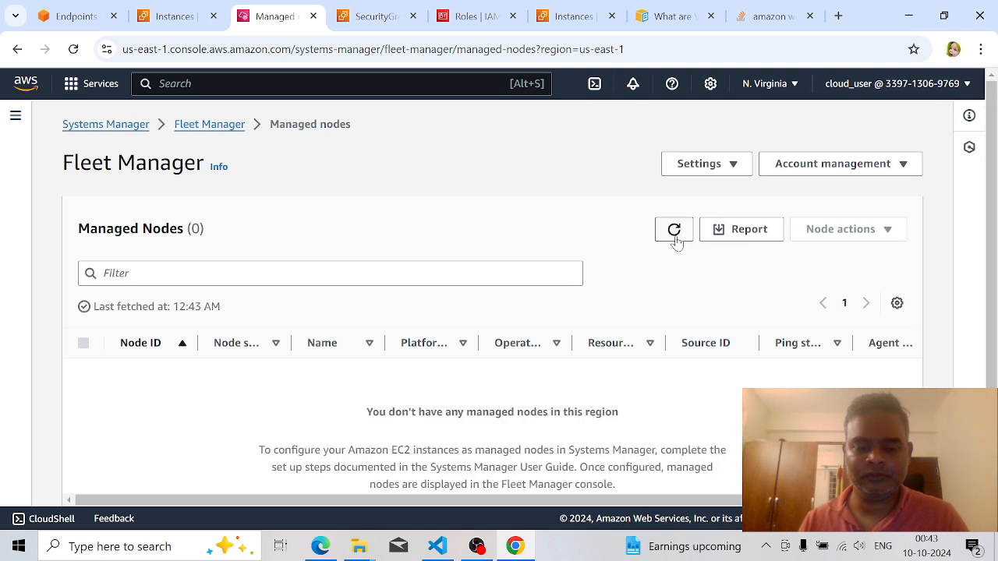
left_click(675, 242)
left_click(675, 241)
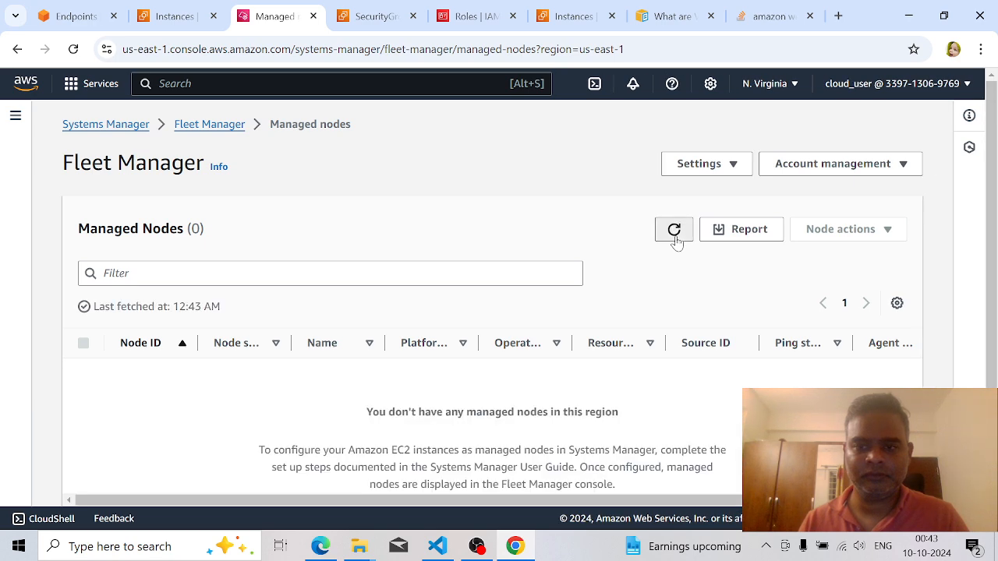
left_click(675, 242)
left_click(675, 242)
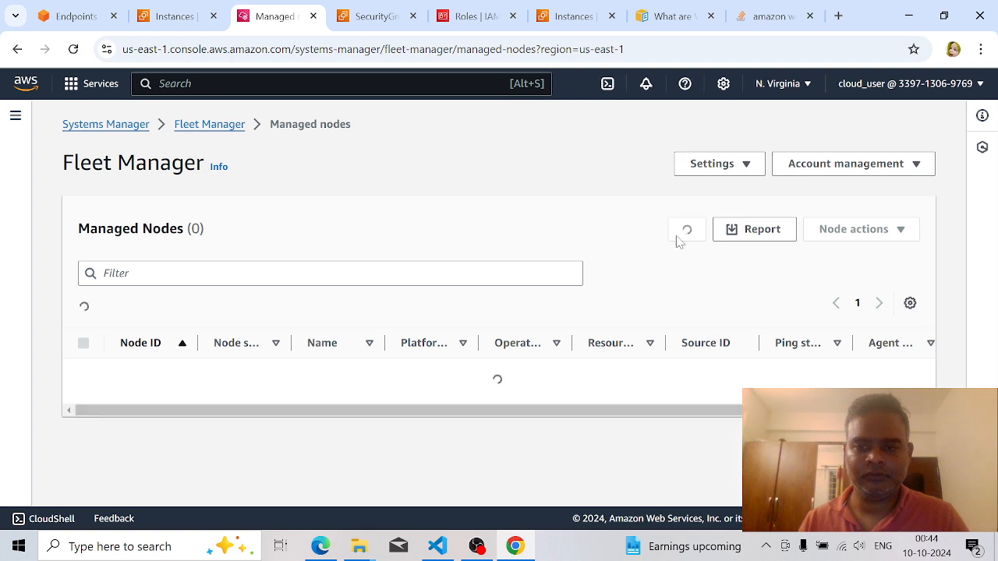
left_click(675, 241)
left_click(676, 242)
left_click(677, 242)
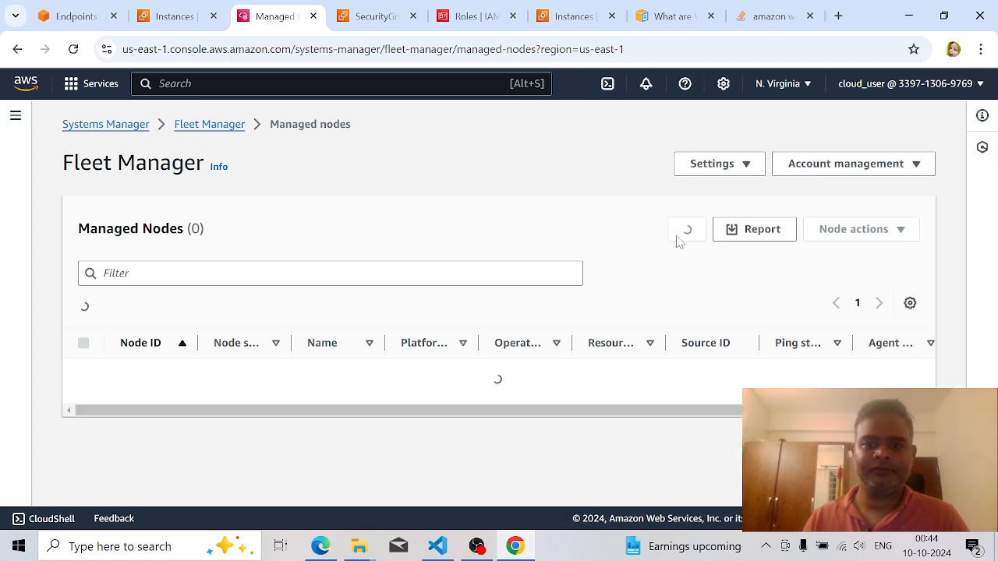
left_click(477, 546)
left_click(477, 546)
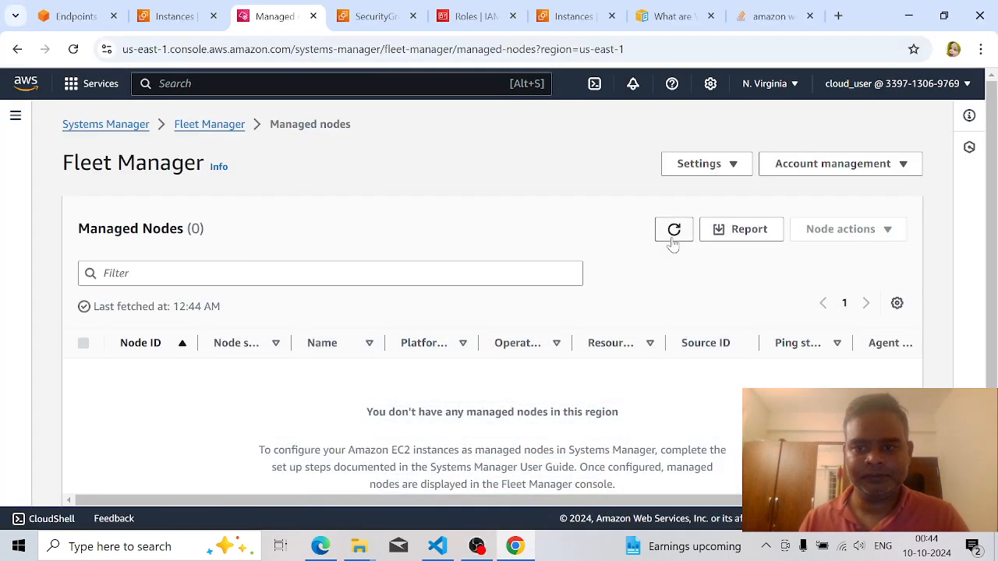
left_click(673, 244)
left_click(674, 244)
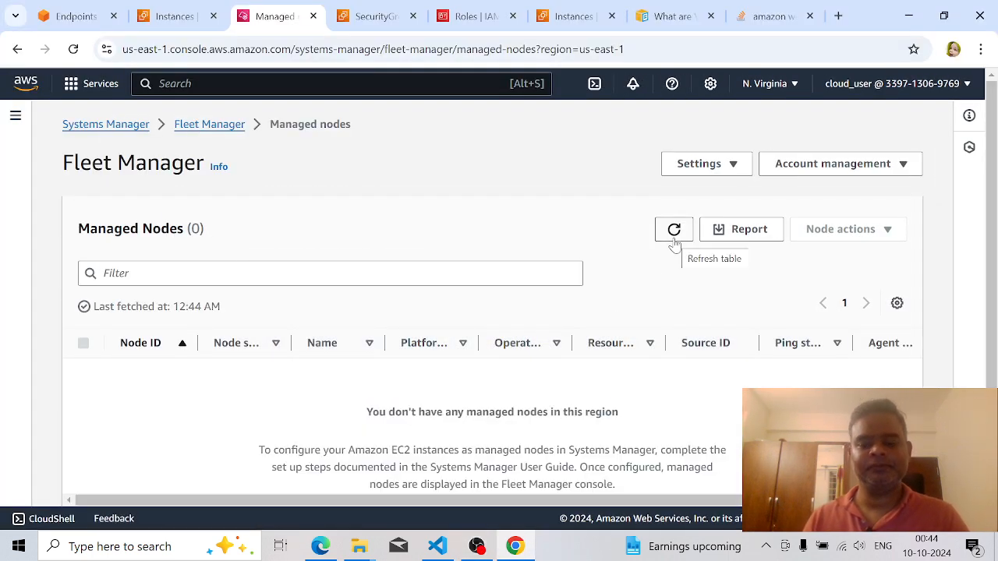
left_click(674, 242)
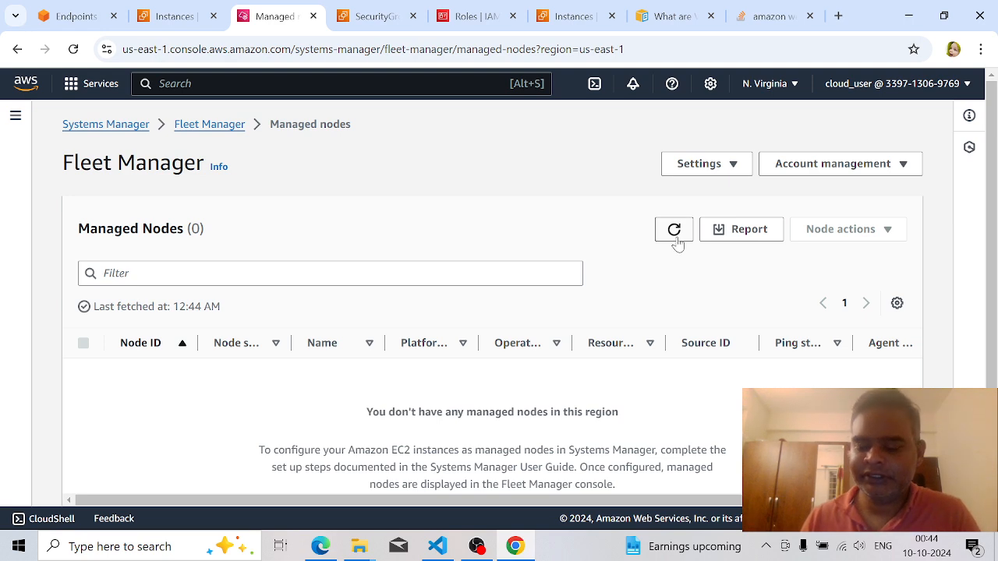
left_click(675, 242)
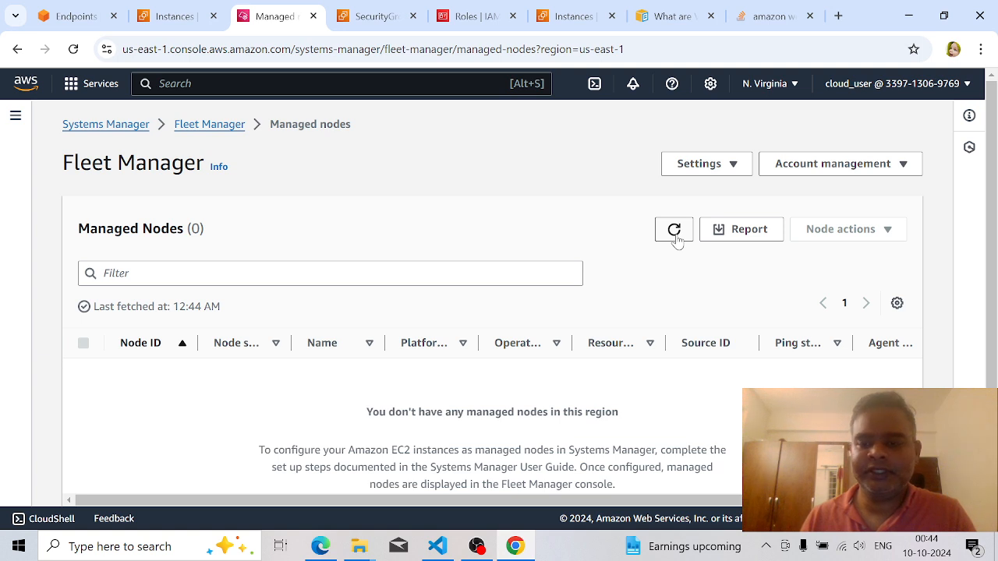
left_click(675, 241)
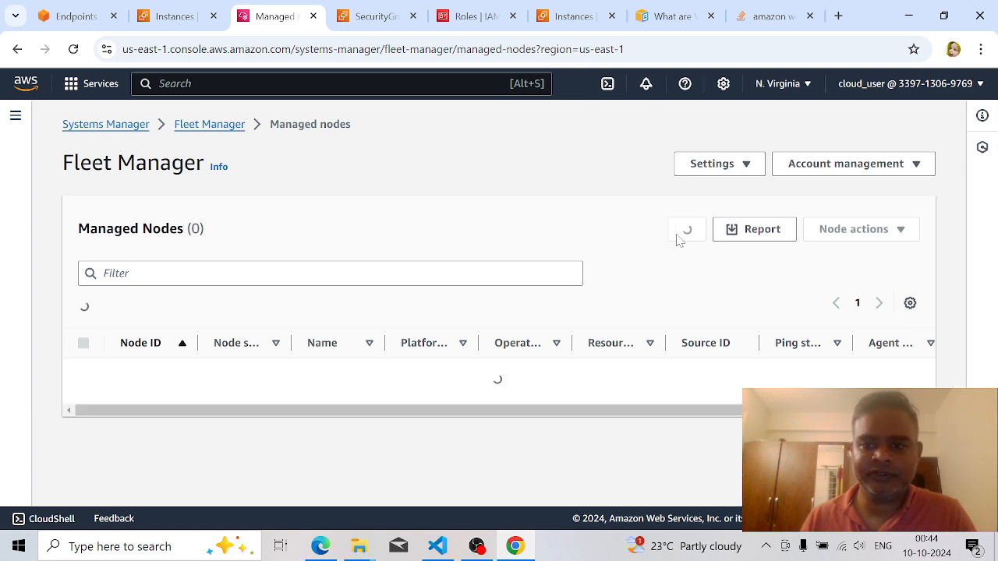
left_click(679, 242)
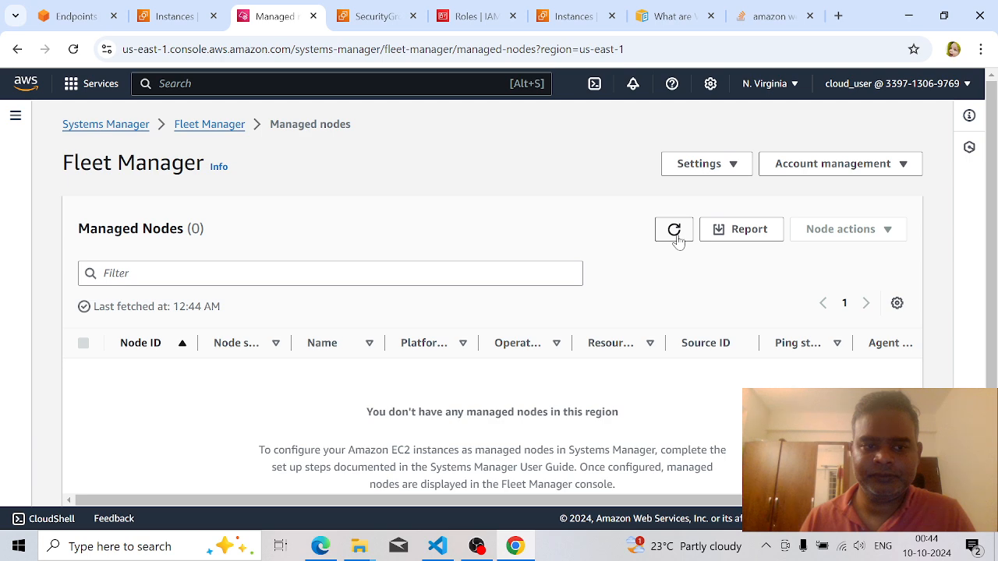
left_click(679, 241)
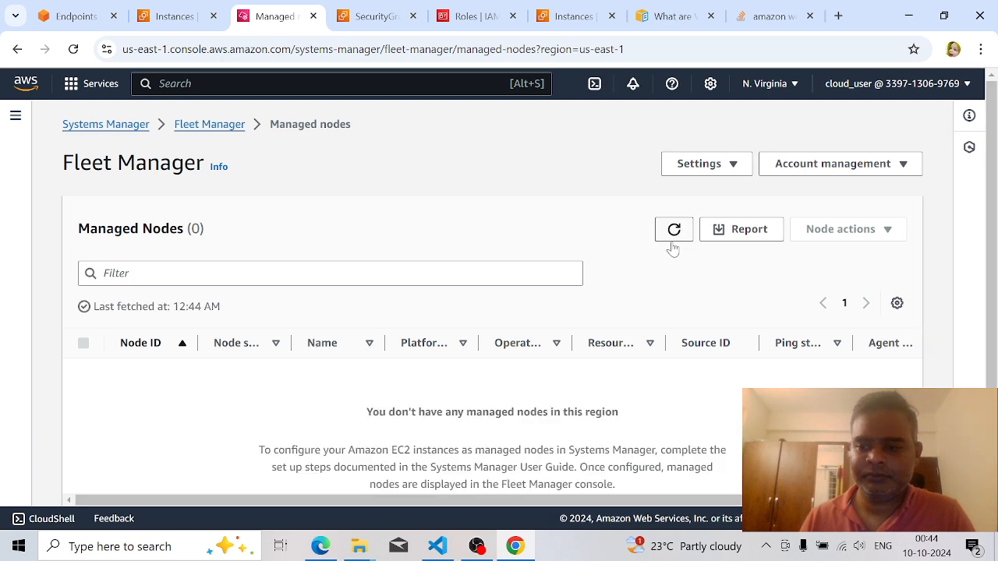
left_click(675, 236)
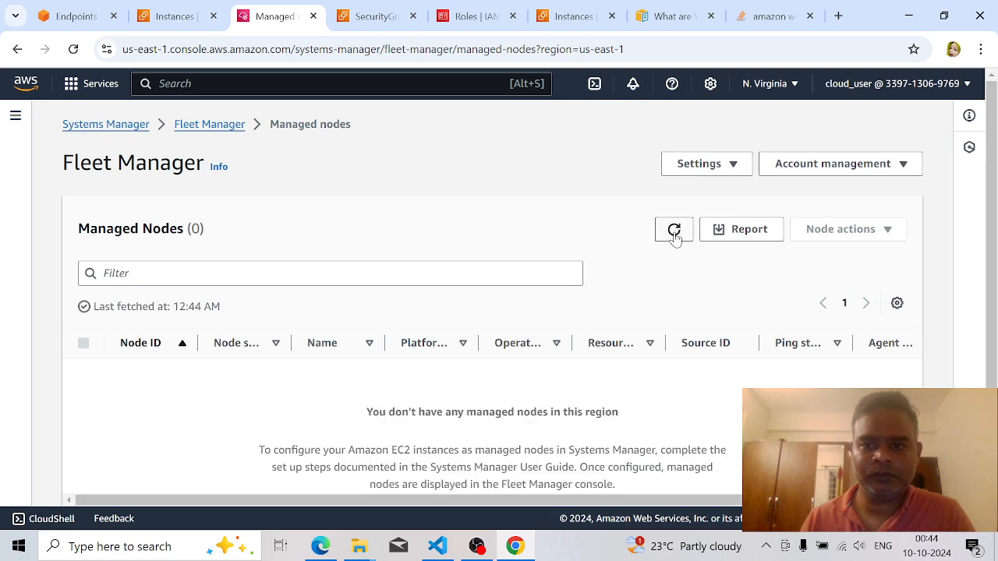
left_click(675, 236)
left_click(675, 236)
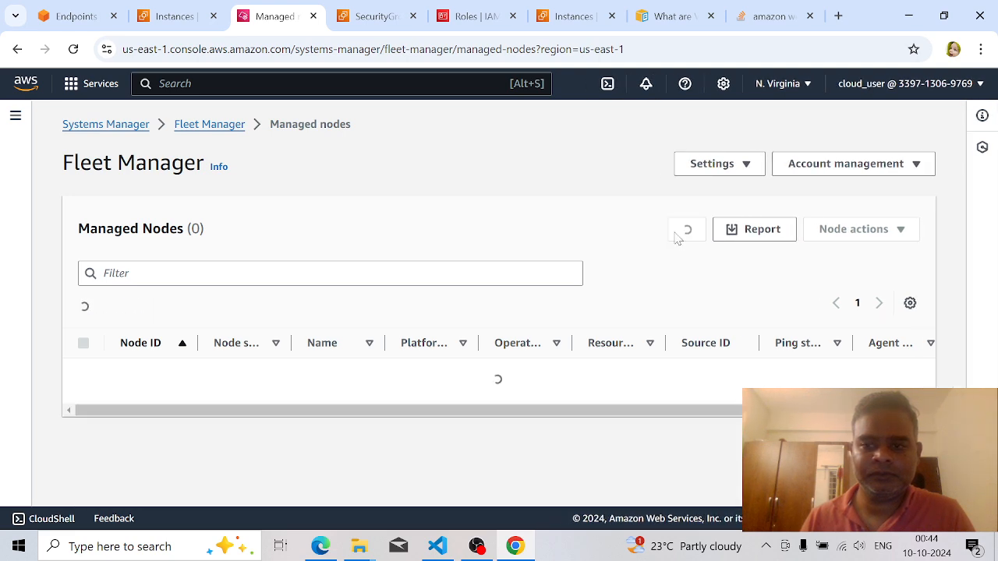
left_click(675, 236)
left_click(675, 236)
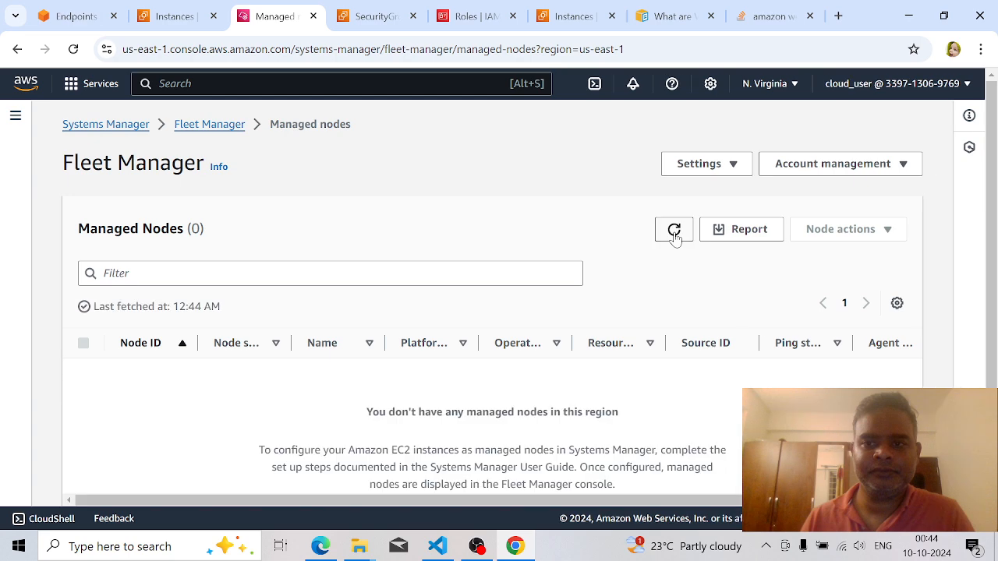
left_click(675, 236)
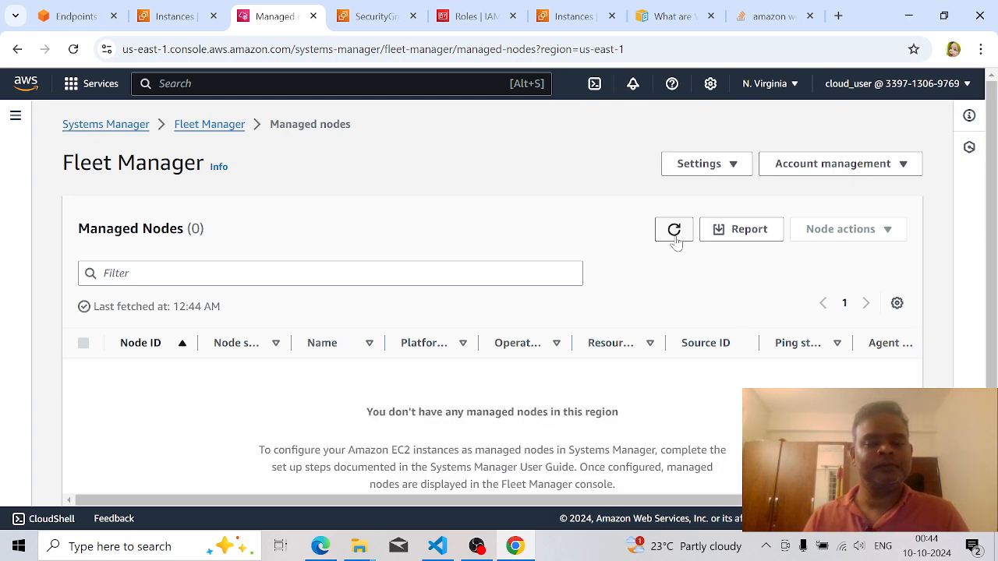
left_click(675, 236)
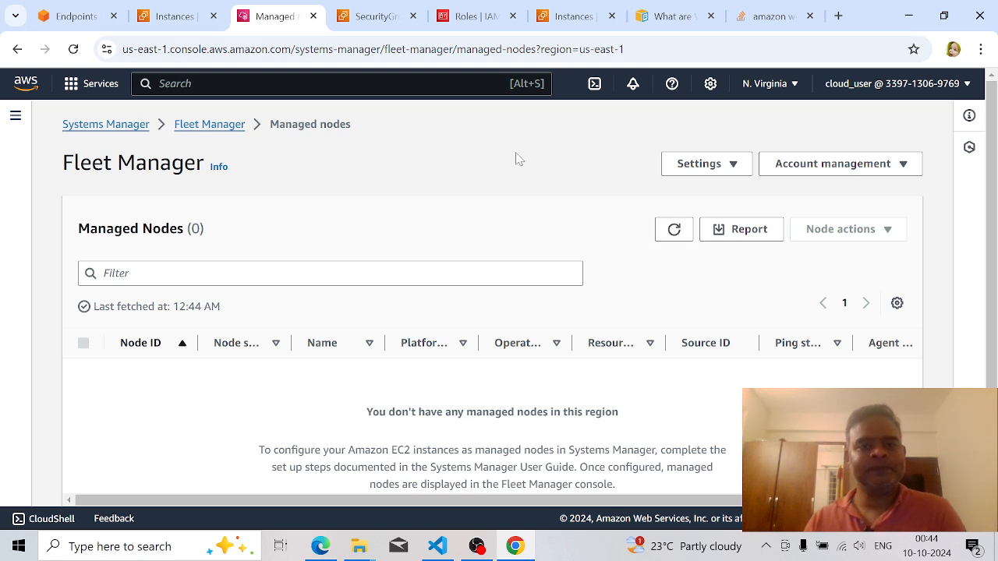
left_click(683, 237)
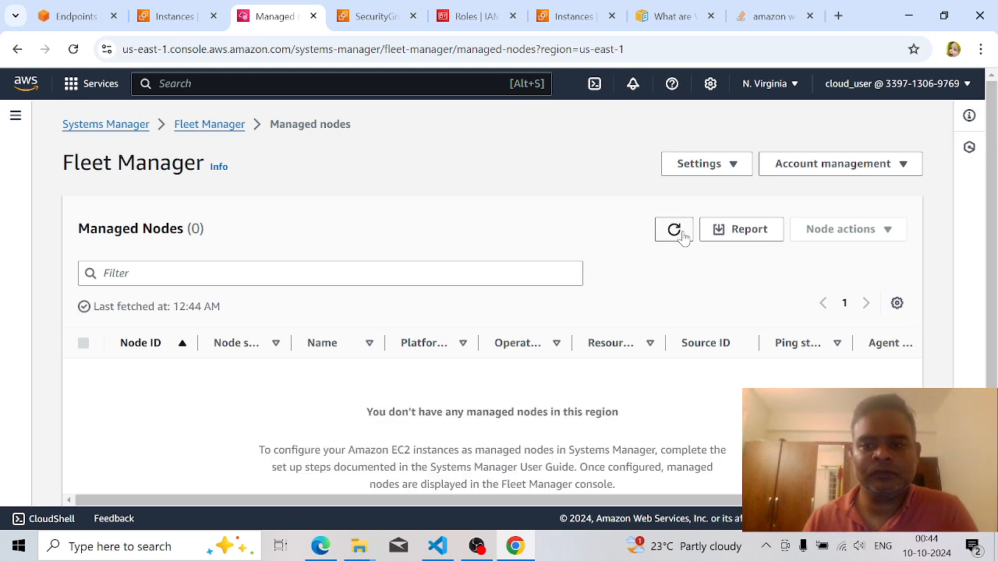
left_click(683, 236)
left_click(683, 236)
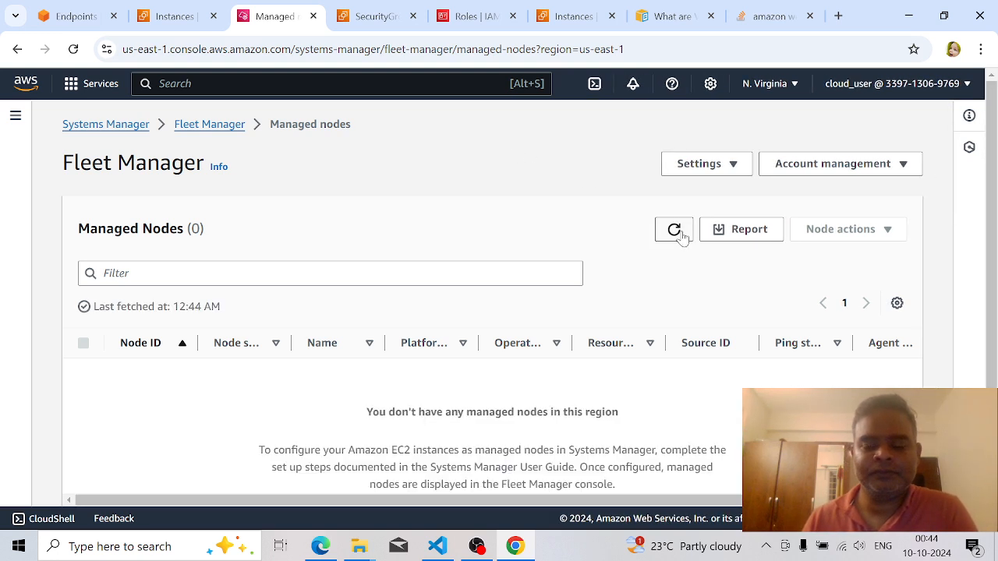
left_click(682, 236)
left_click(682, 236)
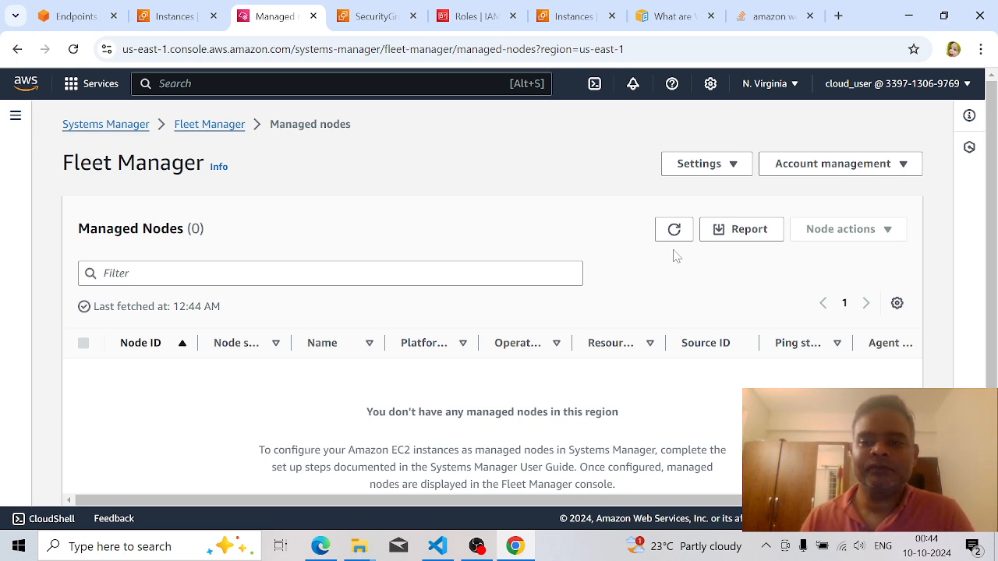
left_click(676, 229)
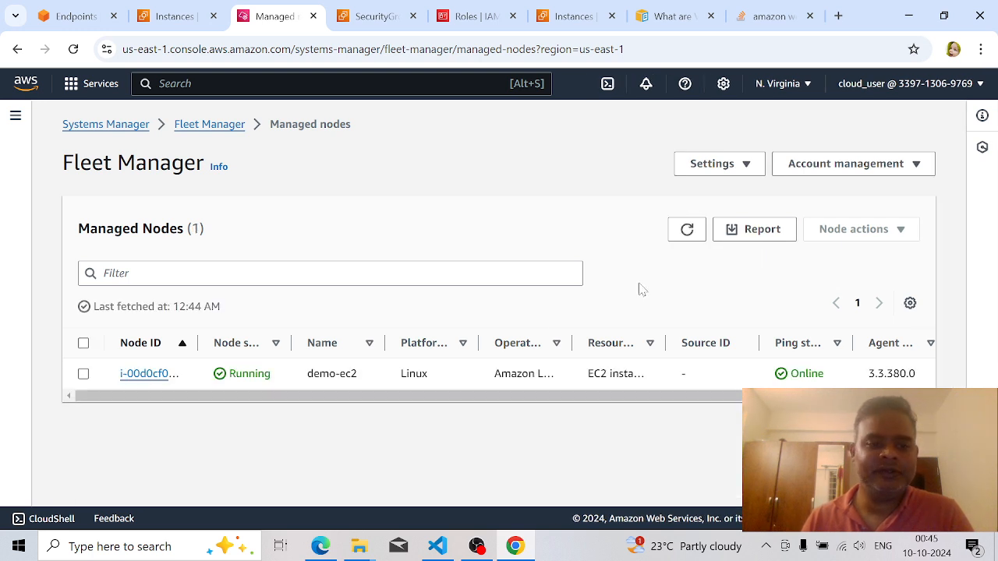
Widen the Node ID column, then select the demo-ec2 node and start a terminal session on it.
left_click_drag(202, 344, 280, 342)
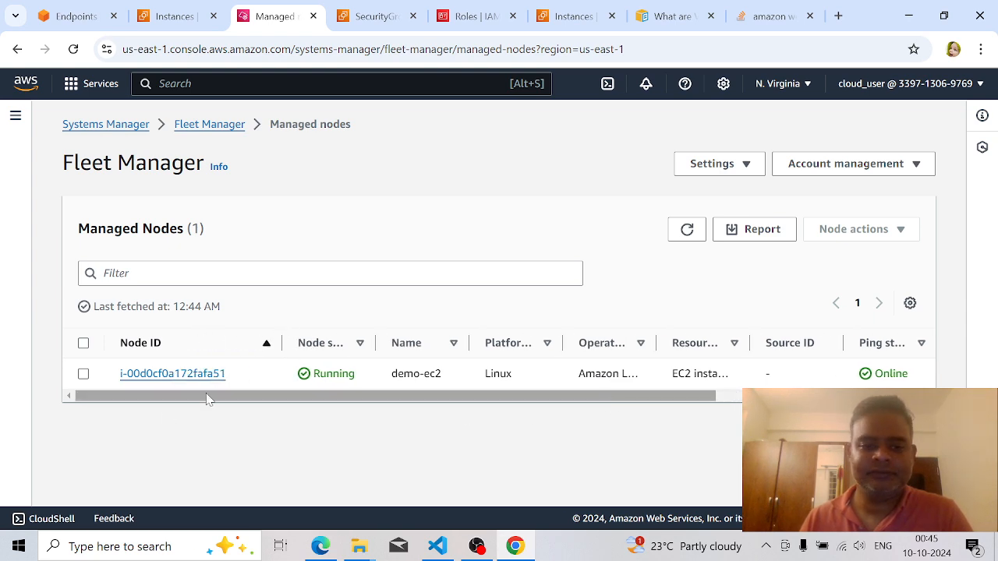
left_click(84, 374)
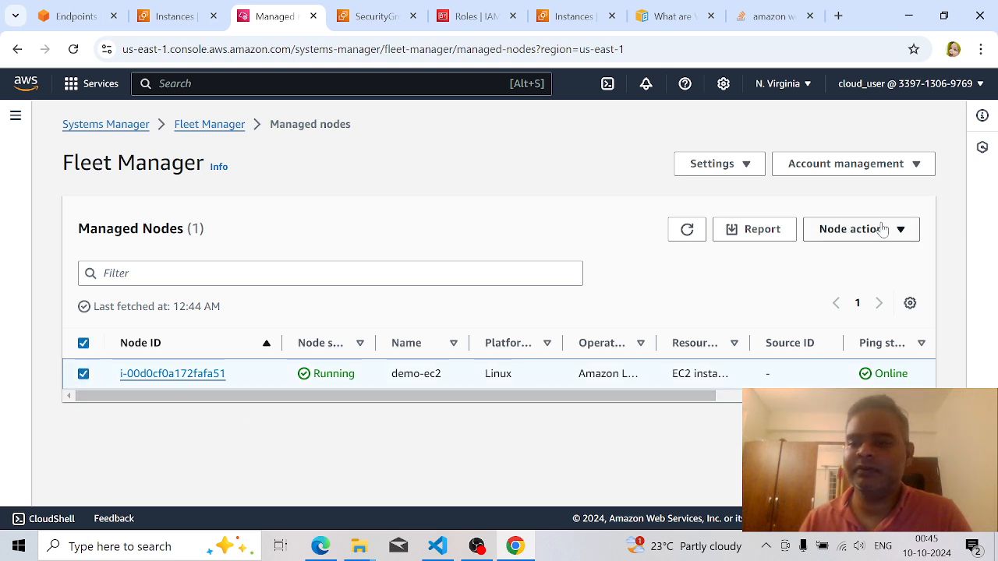
left_click(885, 229)
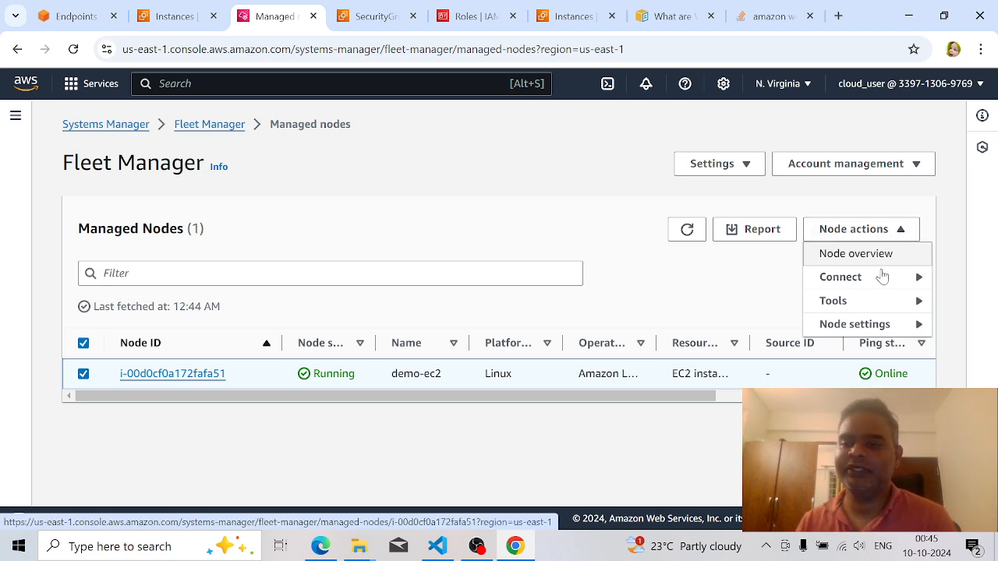
left_click(866, 309)
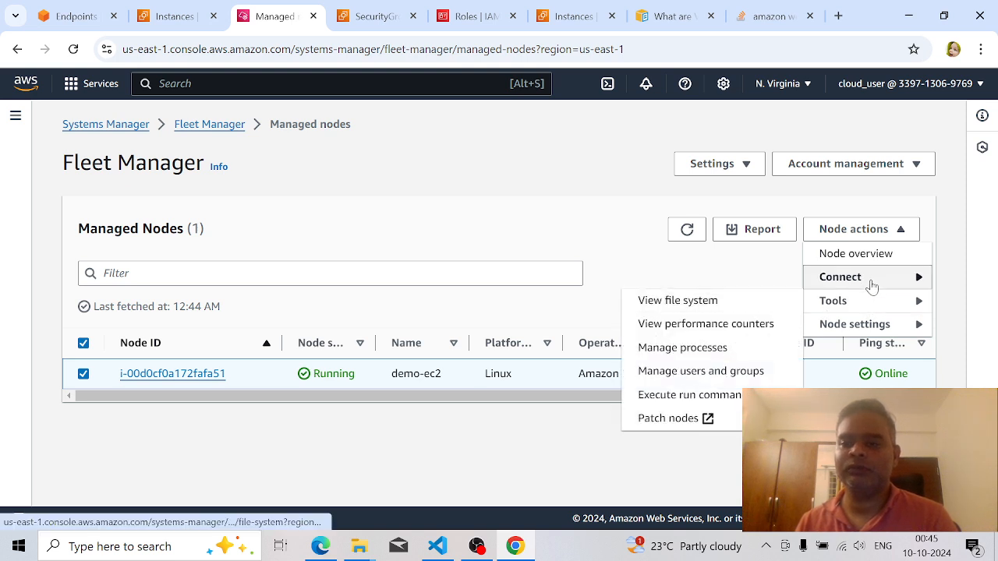
left_click(868, 282)
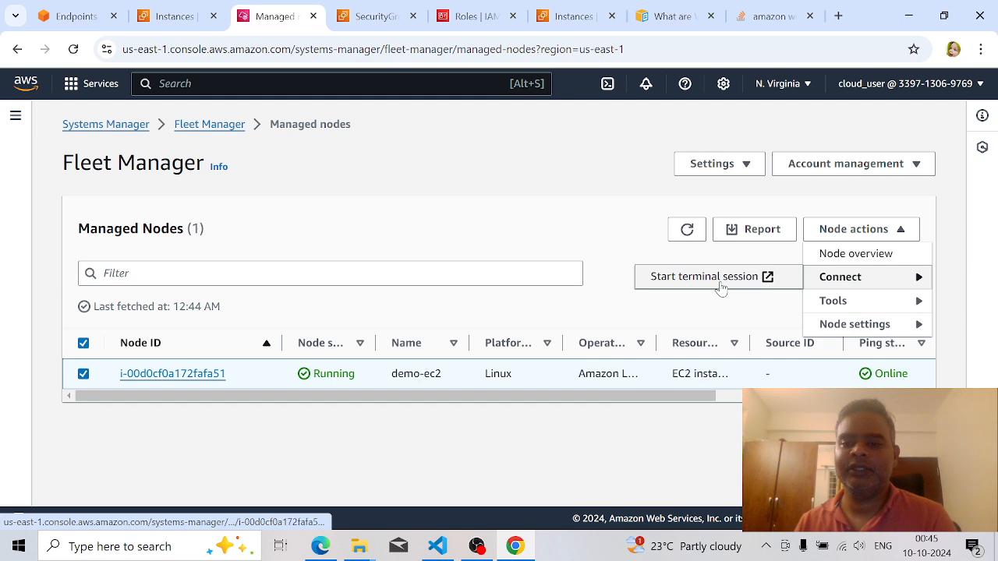
left_click(721, 282)
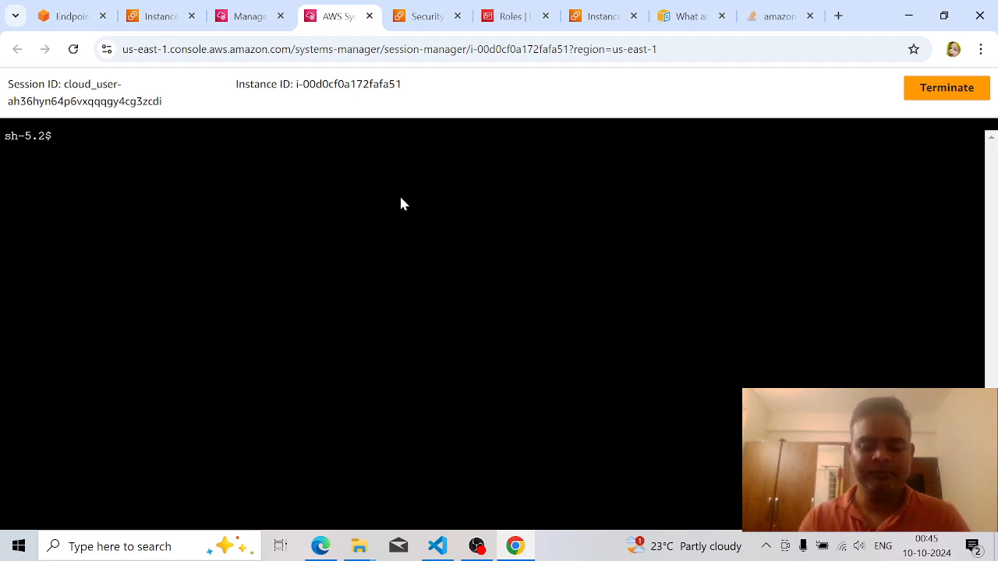
Test the terminal session on the instance by running an echo command with a first name in double quotes.
type("wcho \"raman\"")
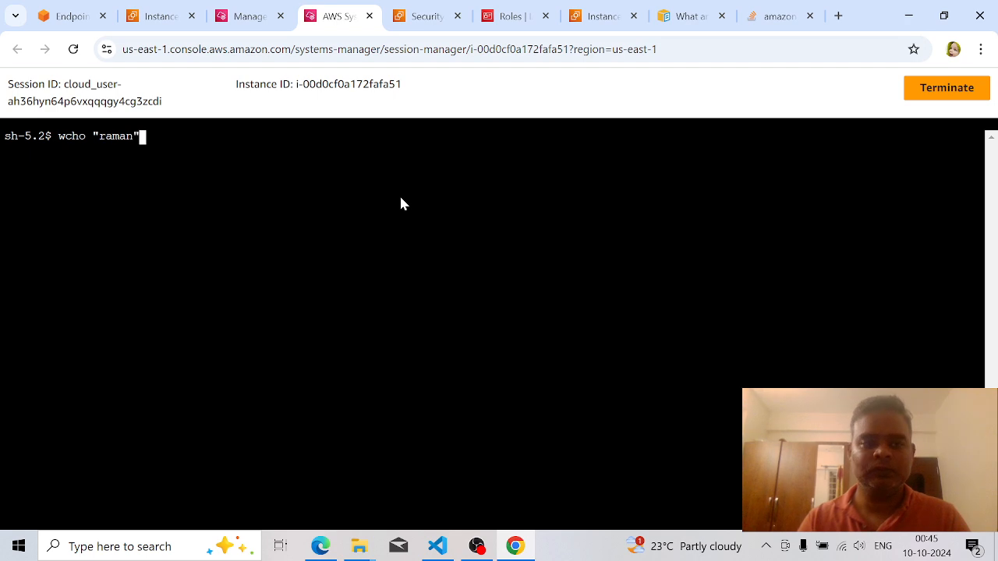
key("Return")
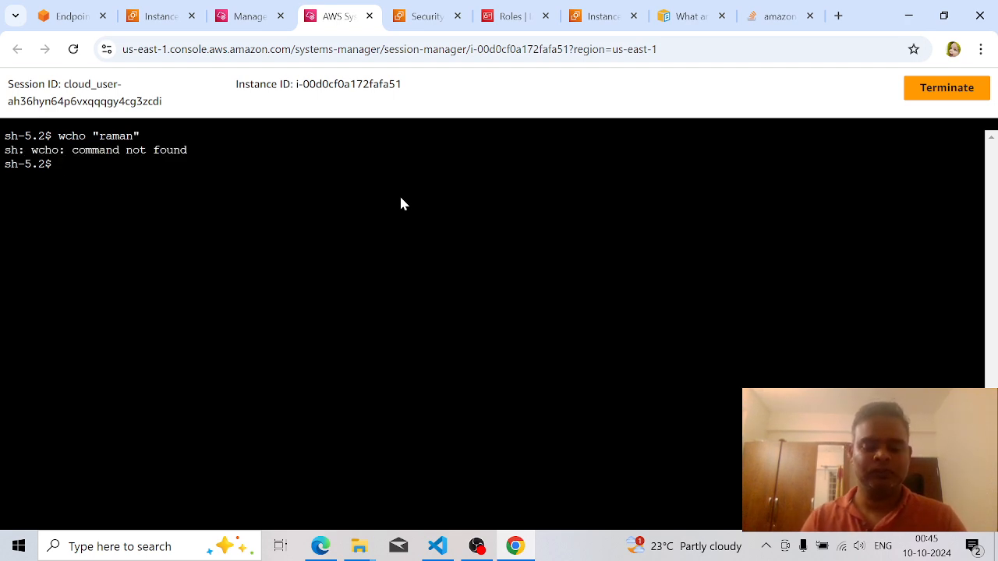
type("echo \"ra")
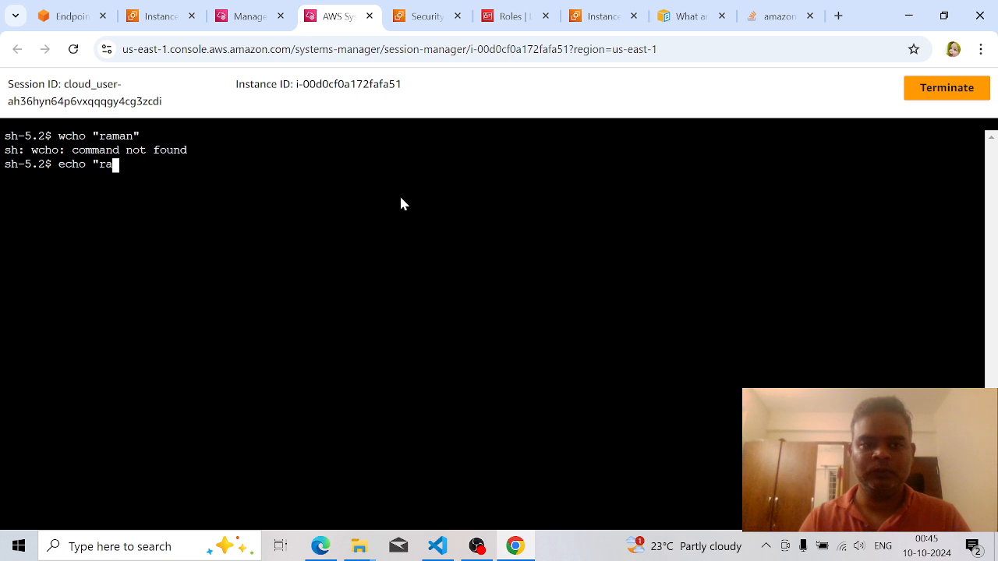
type("man\"")
key("Return")
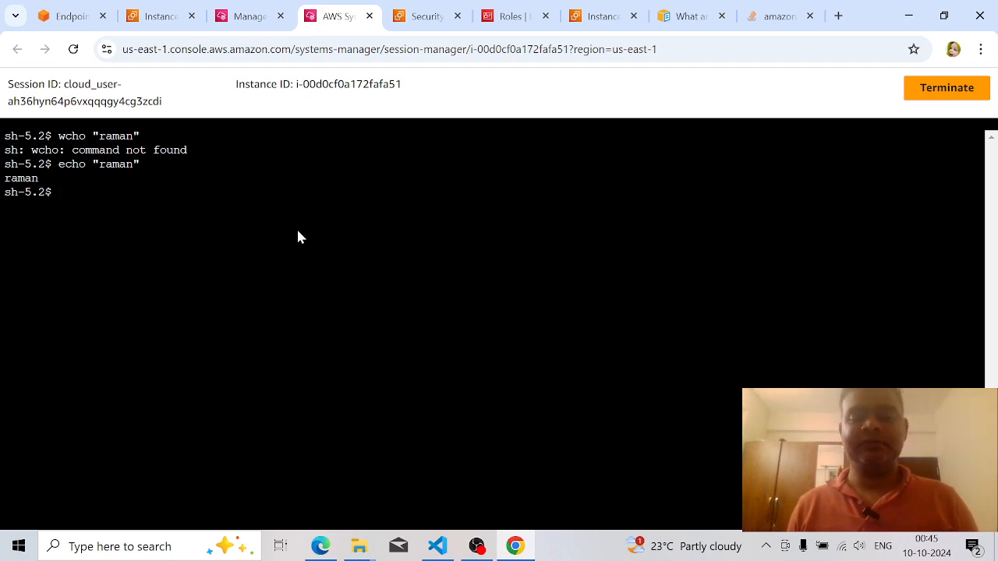
left_click(476, 546)
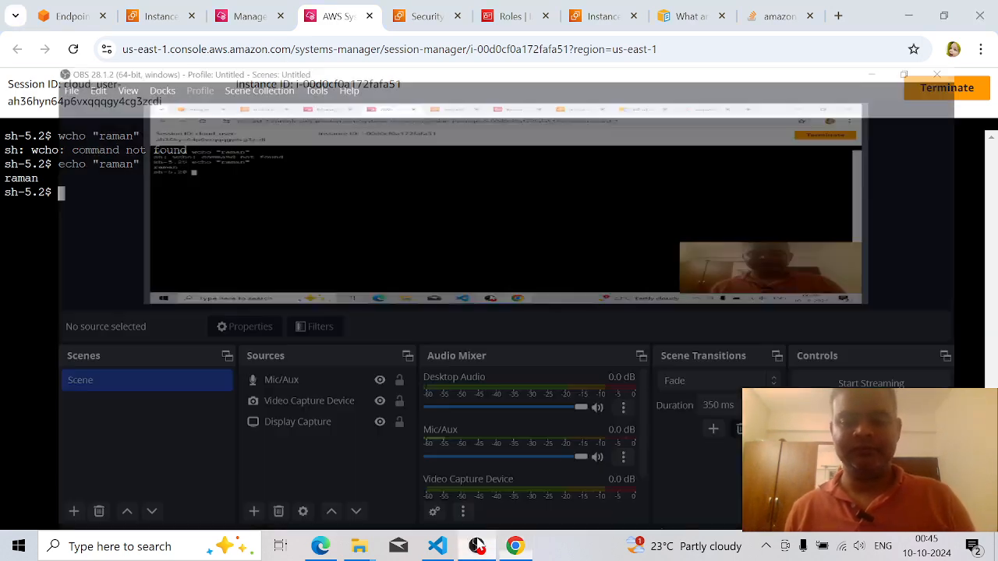